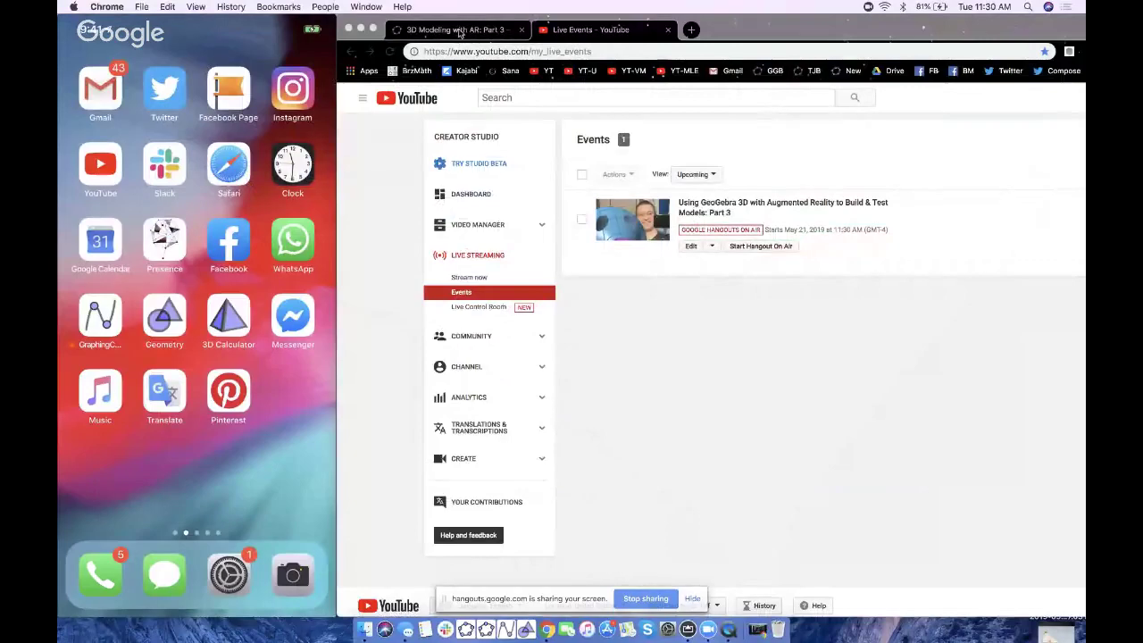
- Switch to the 3D Modeling with AR: Part 3 page and scroll down to the GOAL 3 finished-product preview
click(458, 30)
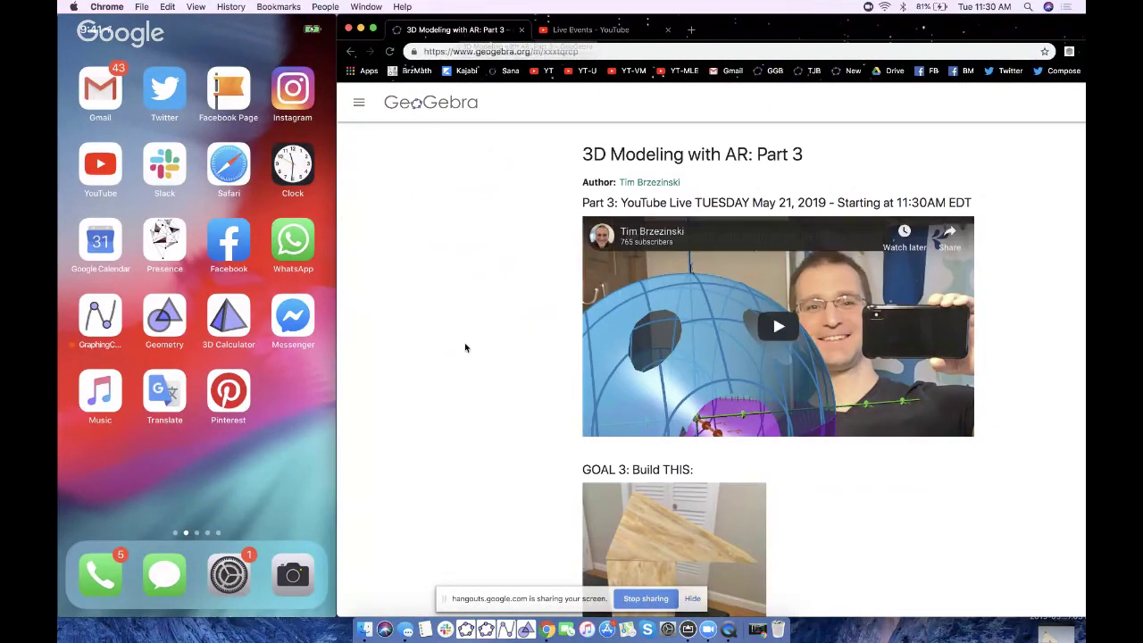
scroll(464, 344, down, 5)
scroll(466, 348, up, 3)
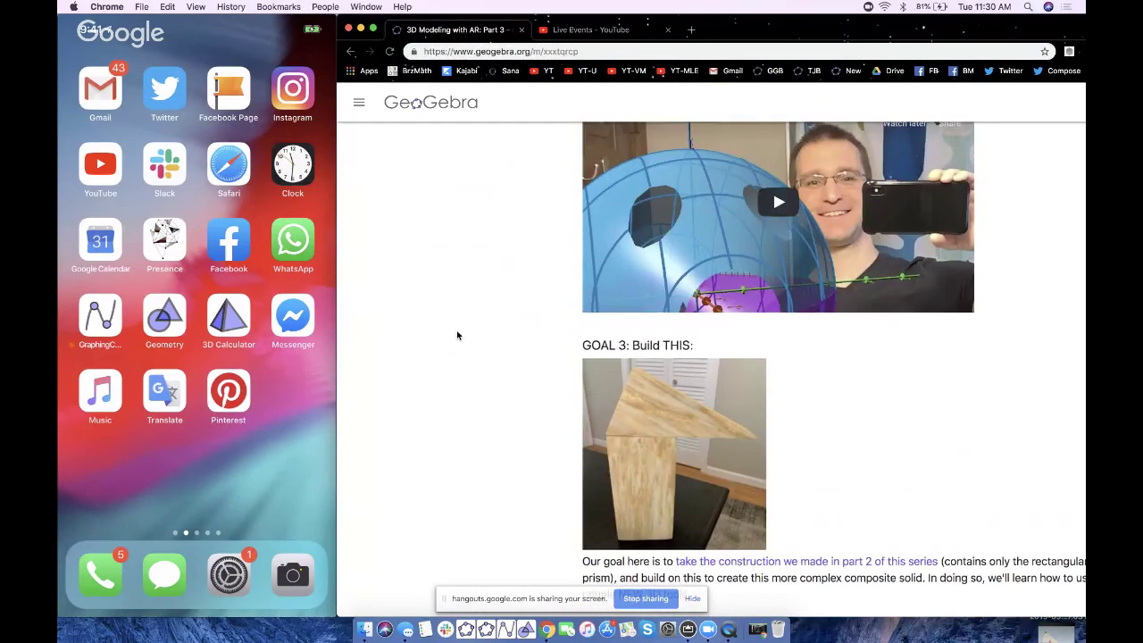
scroll(457, 333, down, 3)
scroll(457, 335, down, 1)
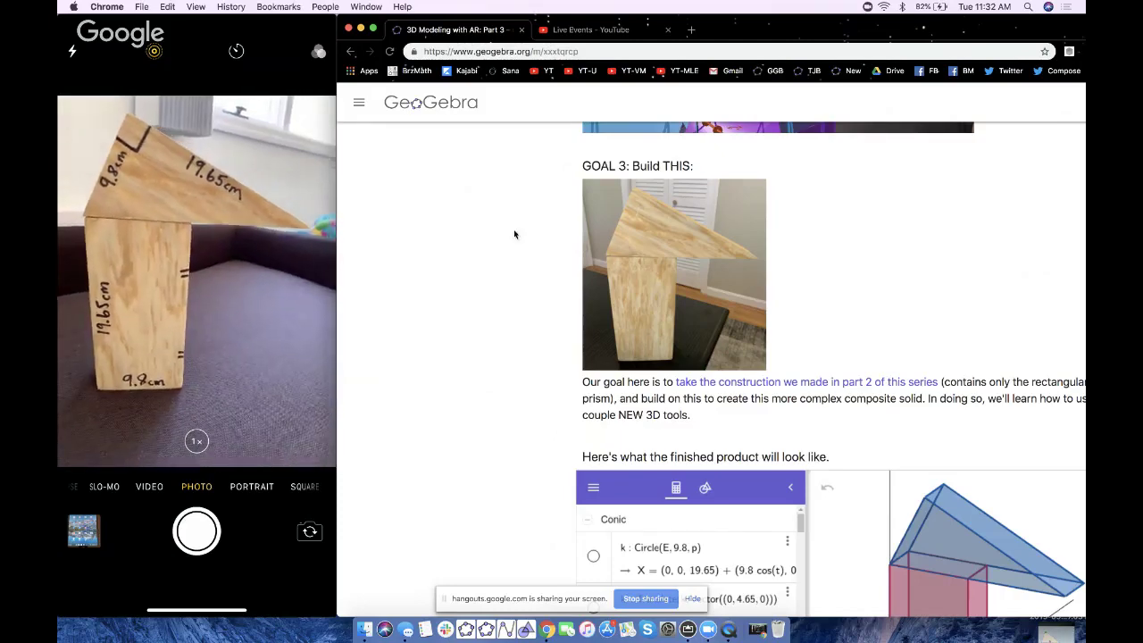
- In a new tab, open the 3D Modeling with AR: Part 2 activity from the profile's full resource list
click(691, 29)
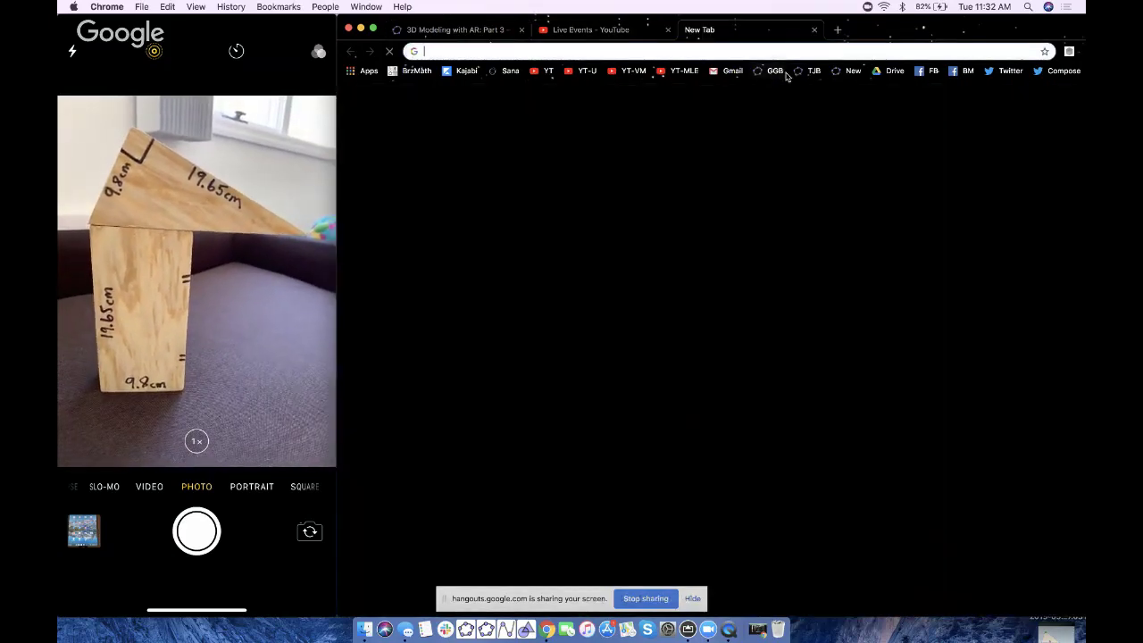
click(808, 71)
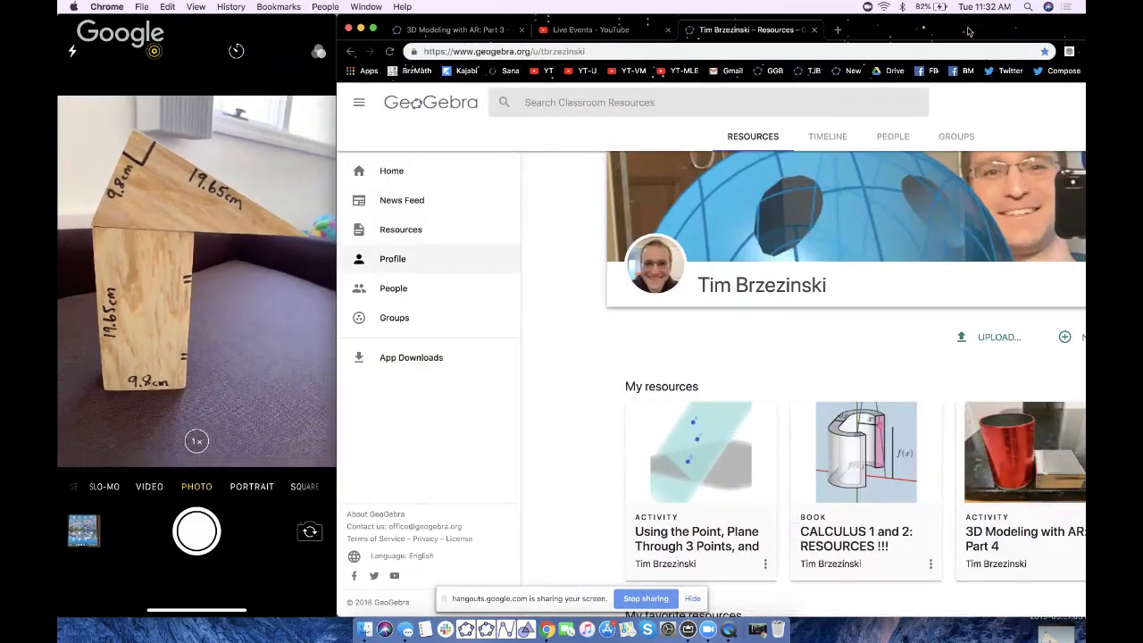
double_click(878, 20)
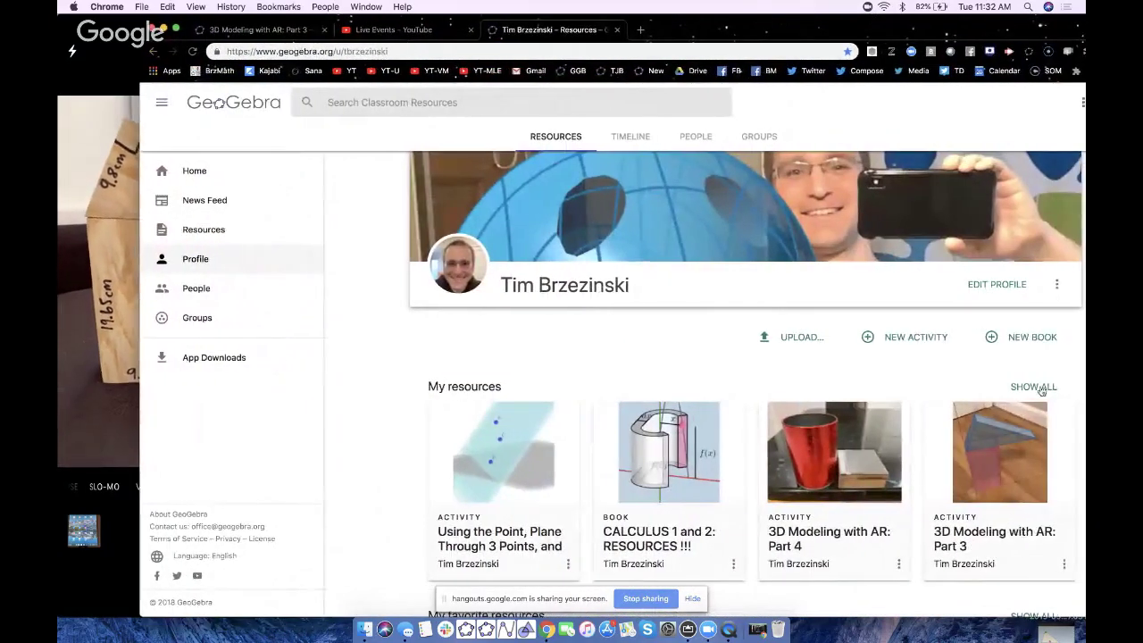
click(1036, 388)
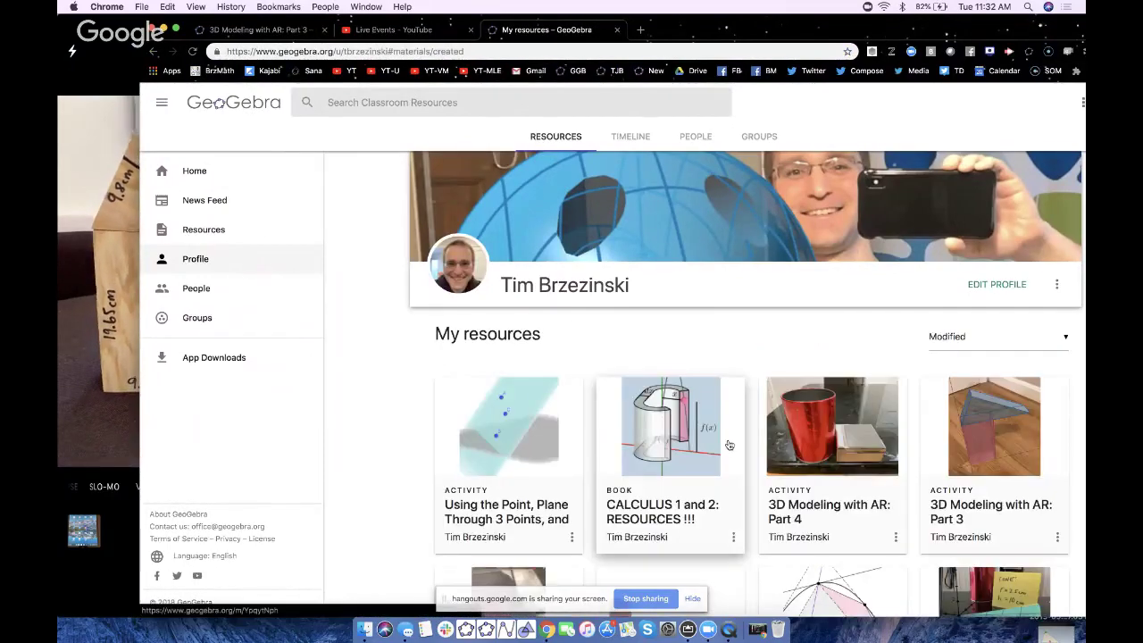
scroll(728, 444, down, 5)
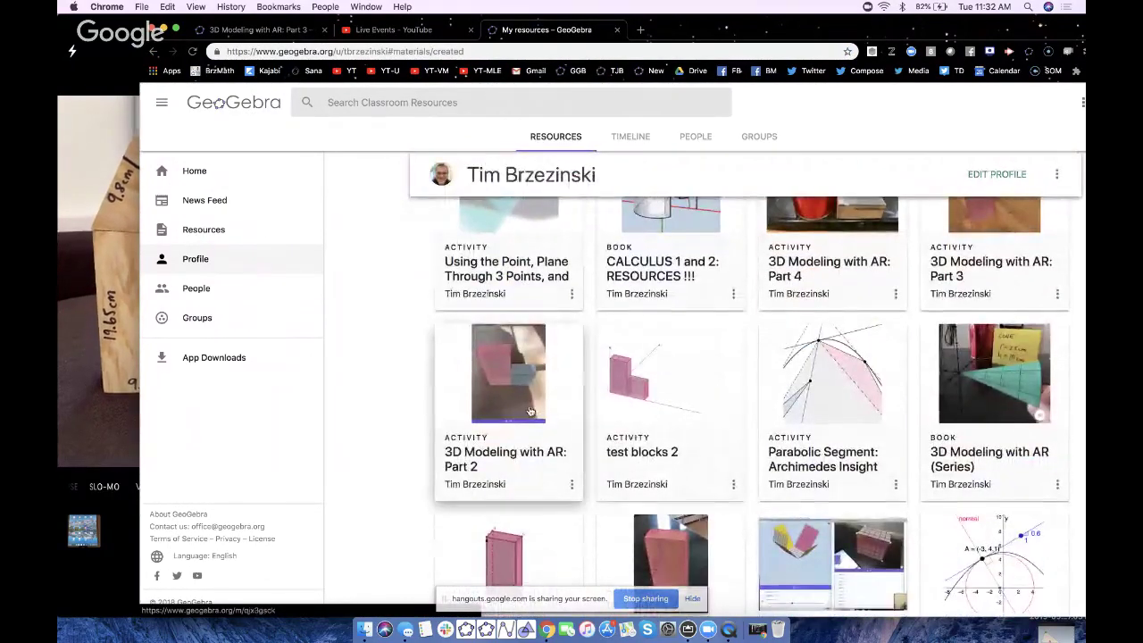
click(500, 391)
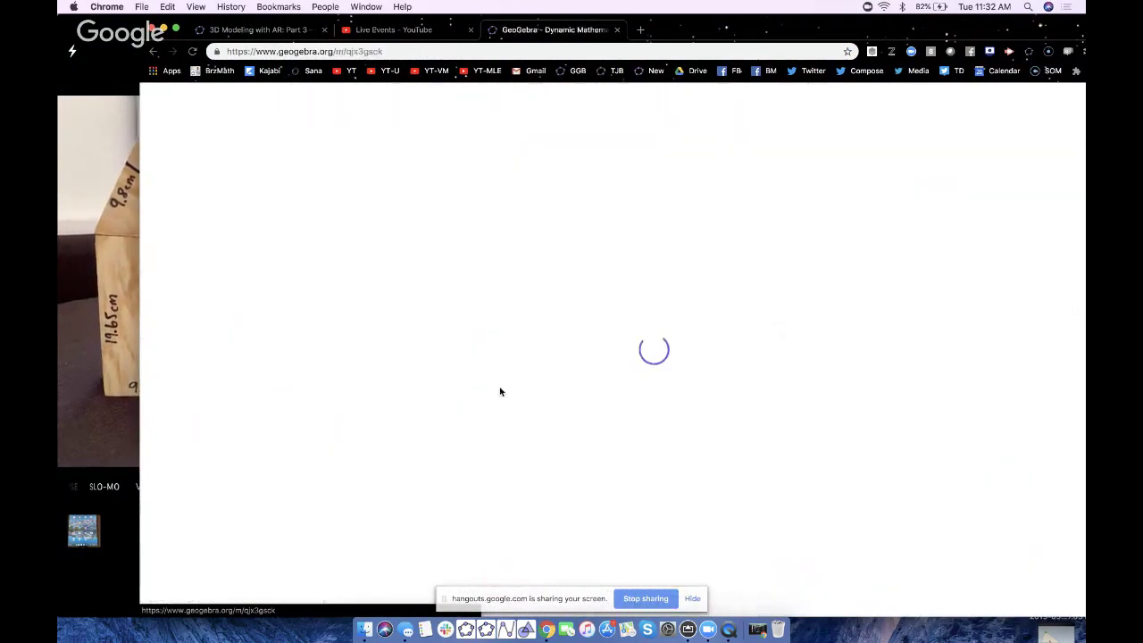
- Start the Part 2 finished-product 3D applet and widen the browser to full width
scroll(314, 386, down, 1)
scroll(315, 386, down, 10)
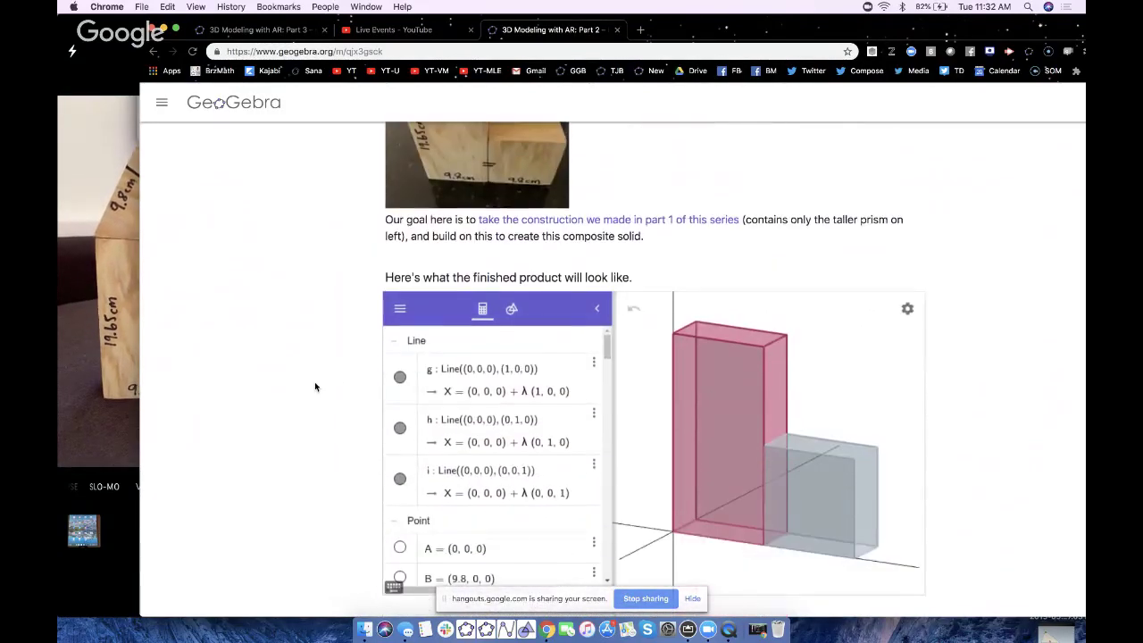
scroll(314, 386, down, 2)
click(739, 497)
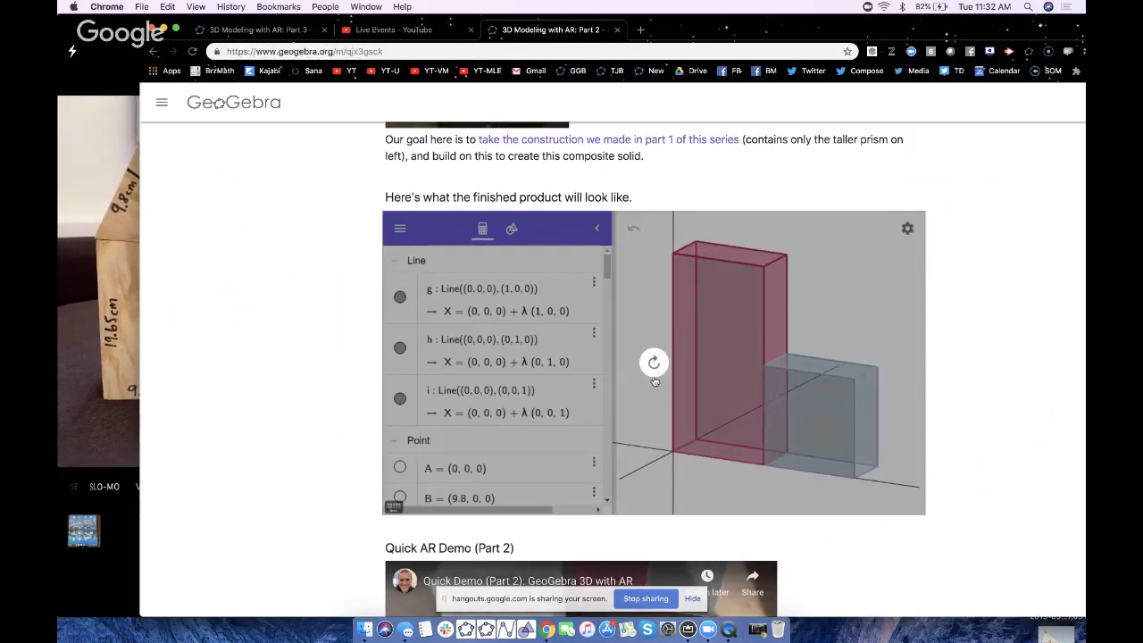
scroll(259, 407, up, 2)
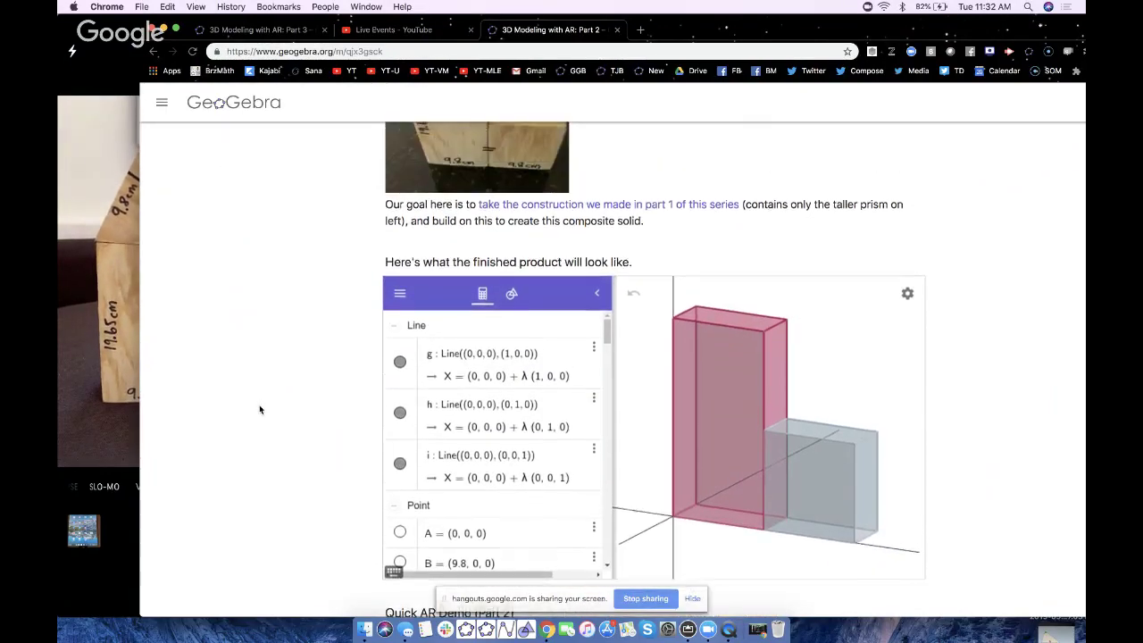
scroll(259, 409, down, 5)
scroll(259, 409, up, 12)
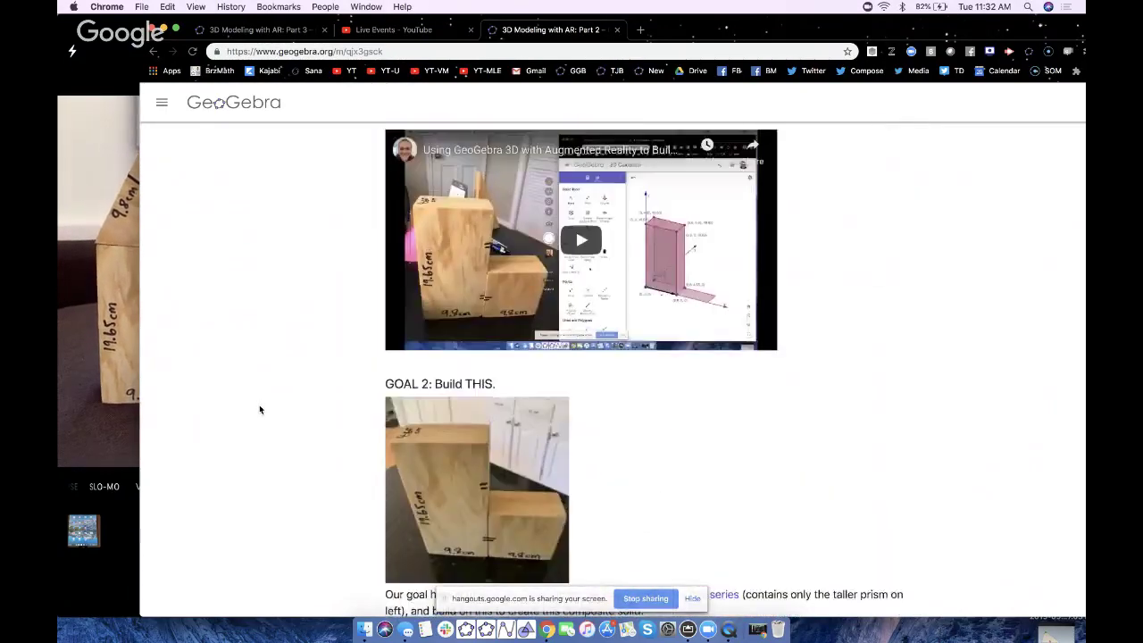
scroll(259, 409, up, 5)
scroll(268, 409, down, 12)
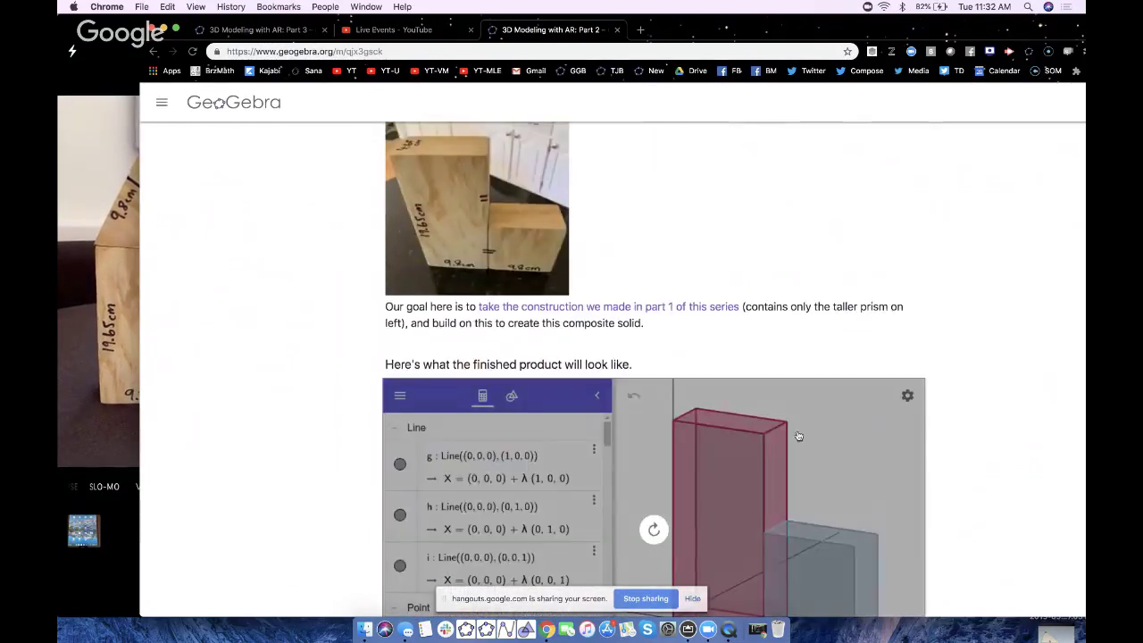
double_click(933, 30)
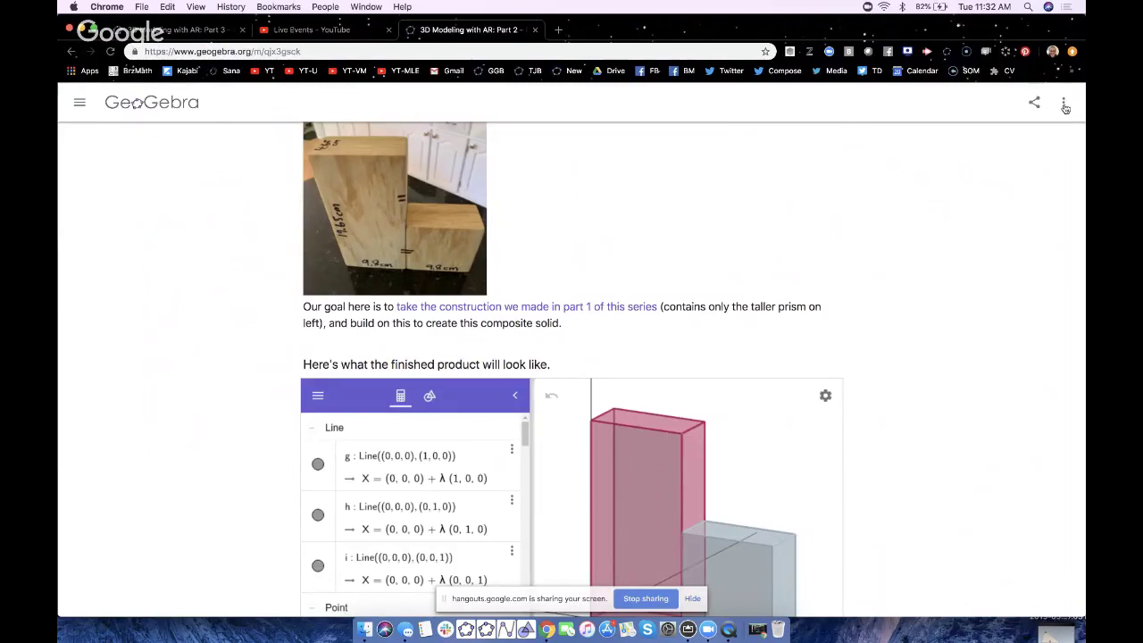
- Open the Part 2 activity in the 3D Calculator app and close the YouTube Live Events tab
click(1020, 143)
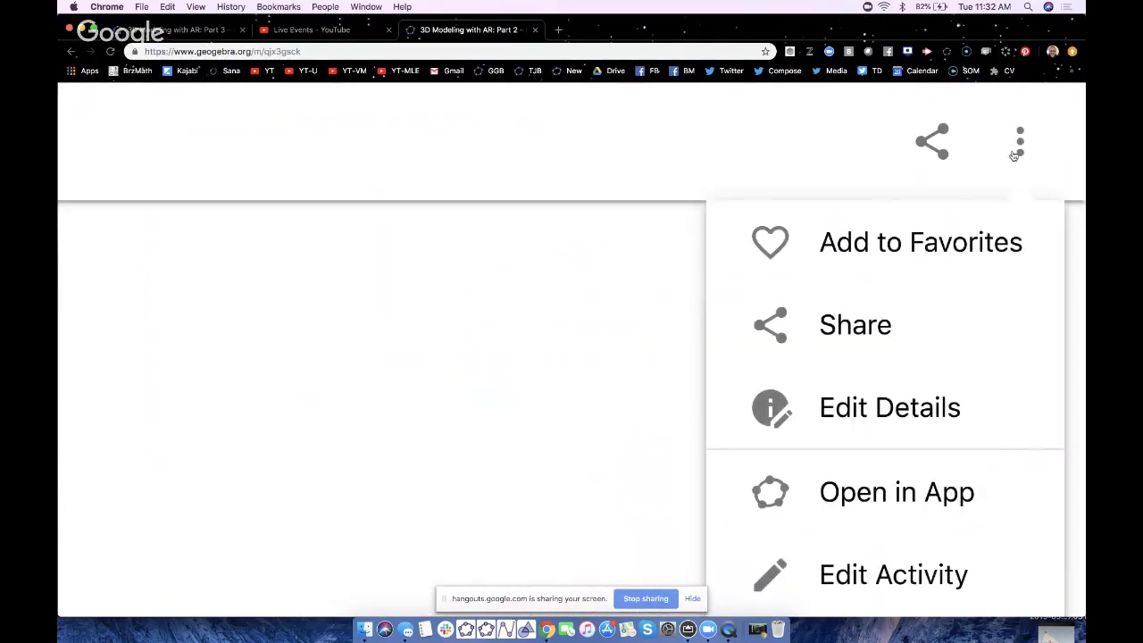
click(865, 490)
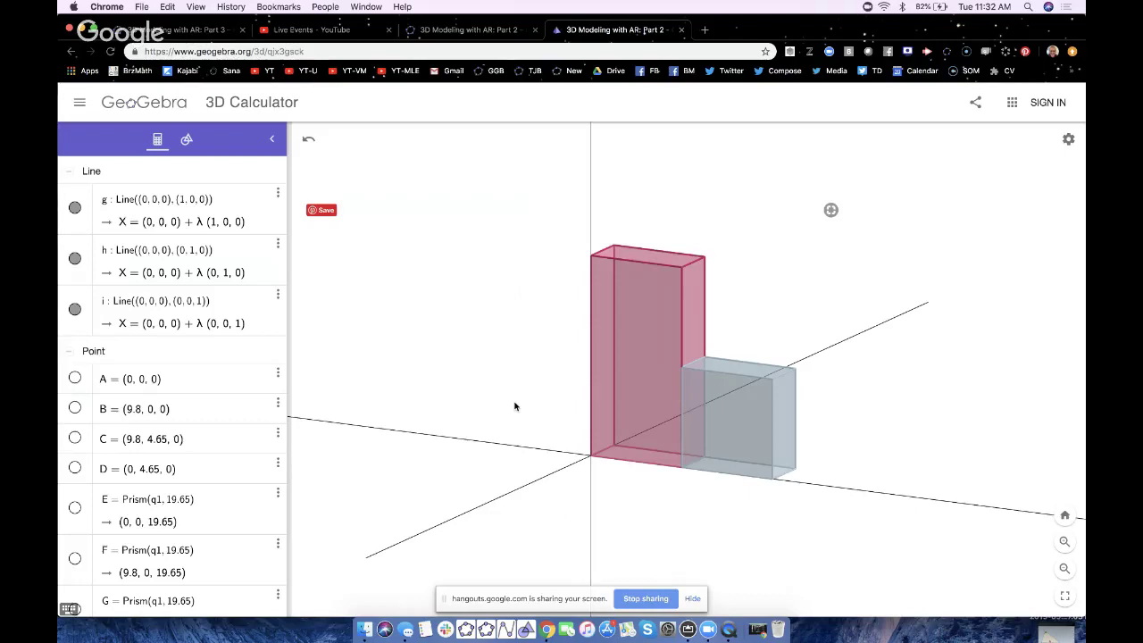
click(388, 31)
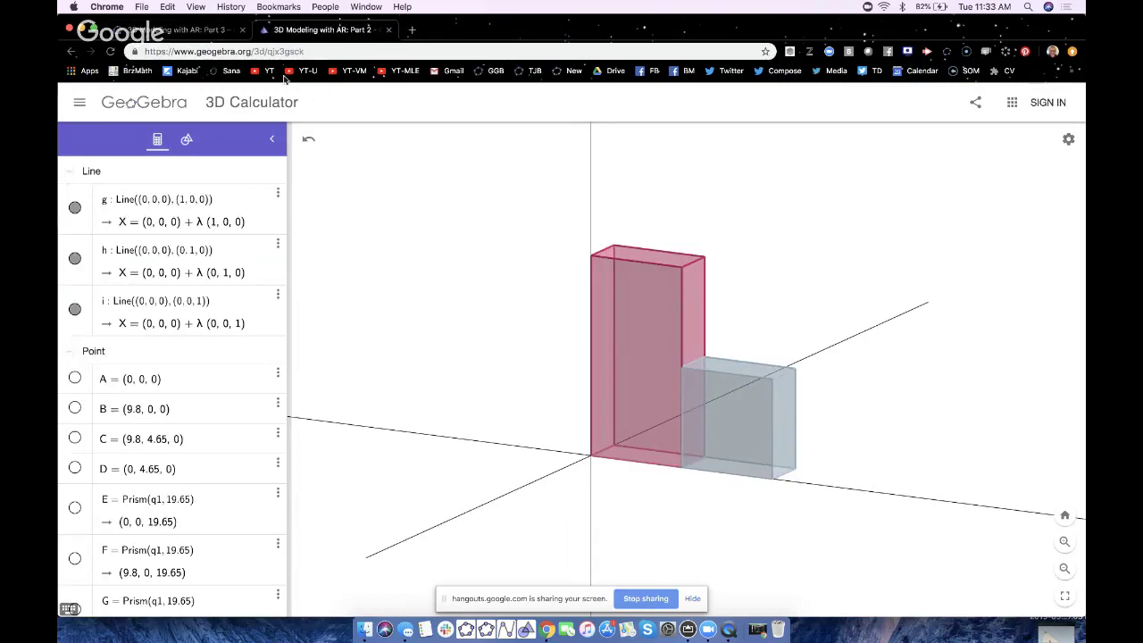
- Delete the blue prism and its leftover flat base polygon
click(749, 422)
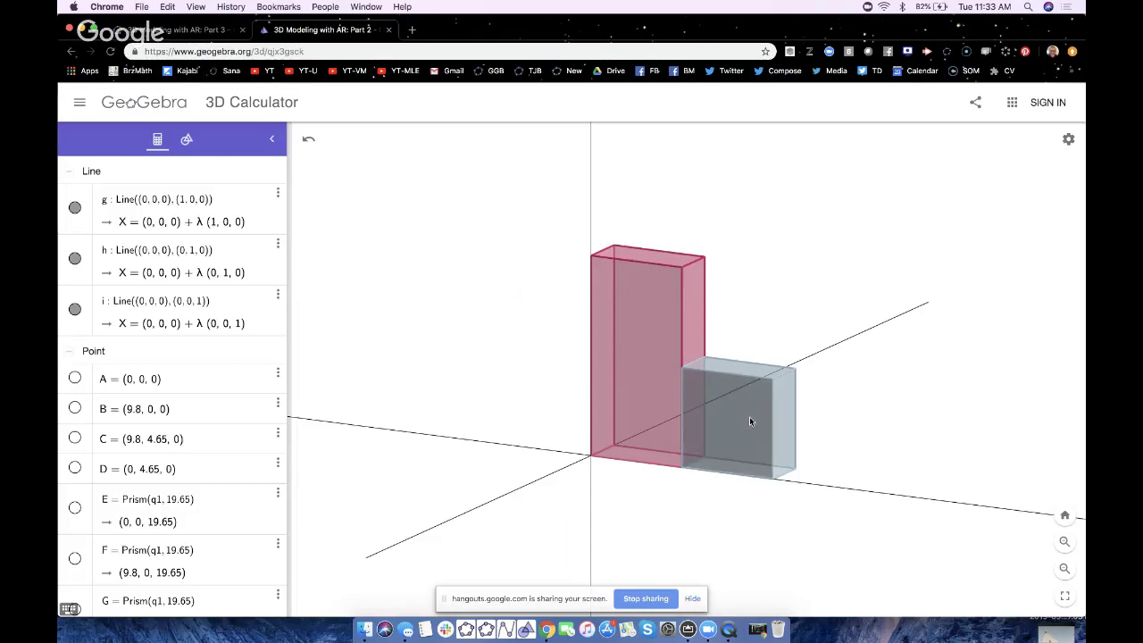
key(Delete)
click(733, 466)
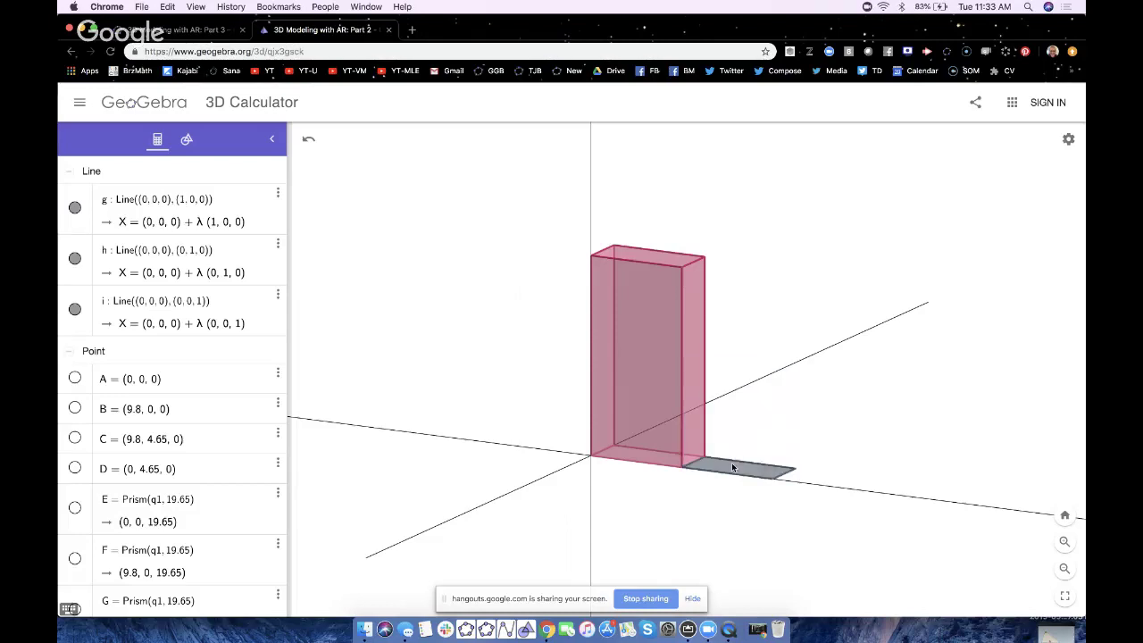
key(Delete)
- Show point F on the red prism and briefly move the browser aside to check the phone mirror
drag(619, 506, 636, 500)
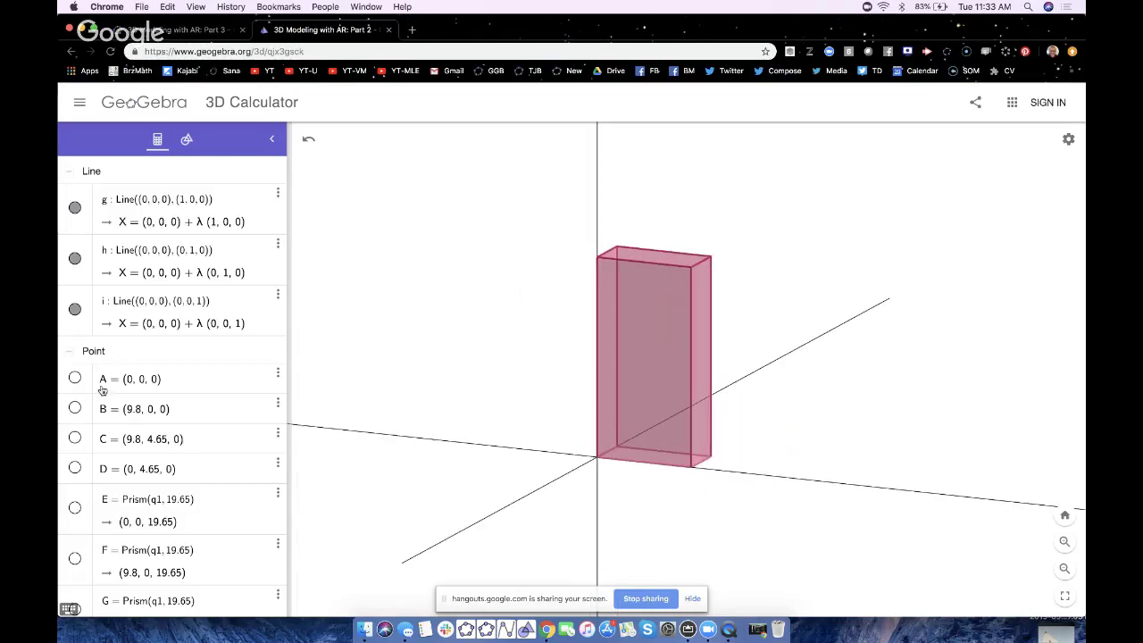
scroll(81, 402, down, 3)
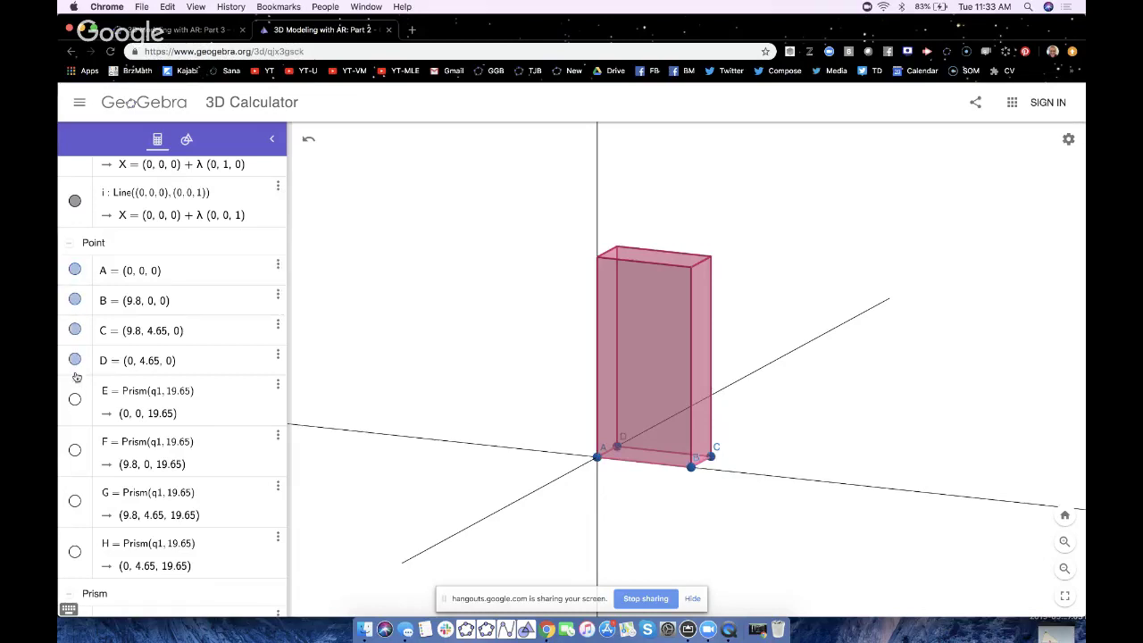
click(75, 450)
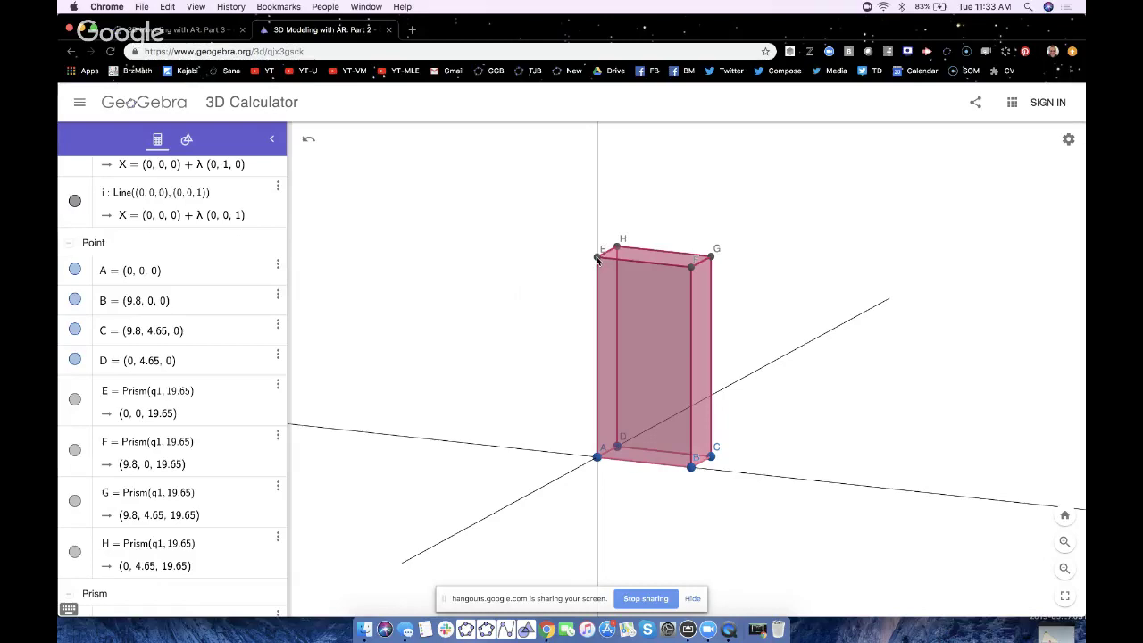
drag(498, 41, 759, 39)
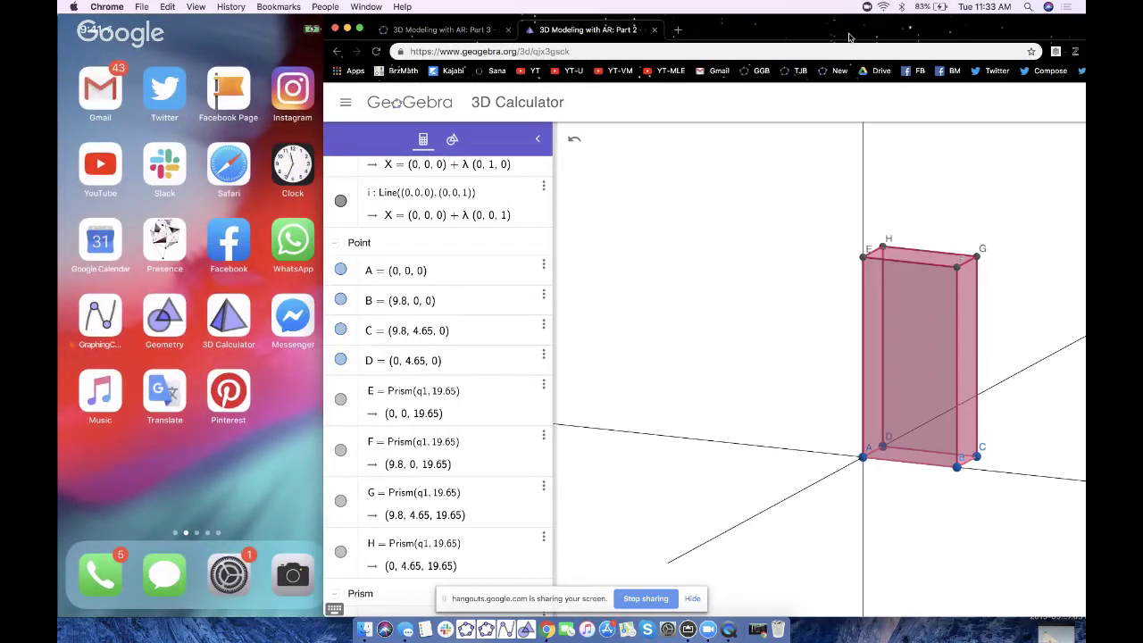
drag(850, 37, 584, 37)
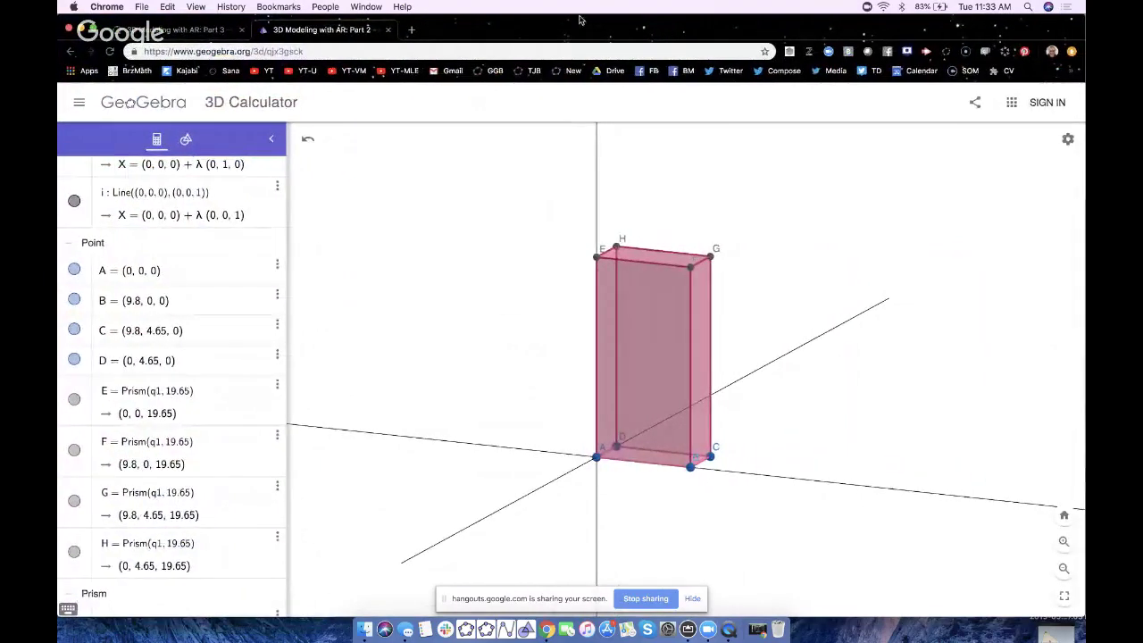
- In the algebra settings, set Sort by to Construction Order, then close the settings panel
shift+drag(911, 375, 778, 381)
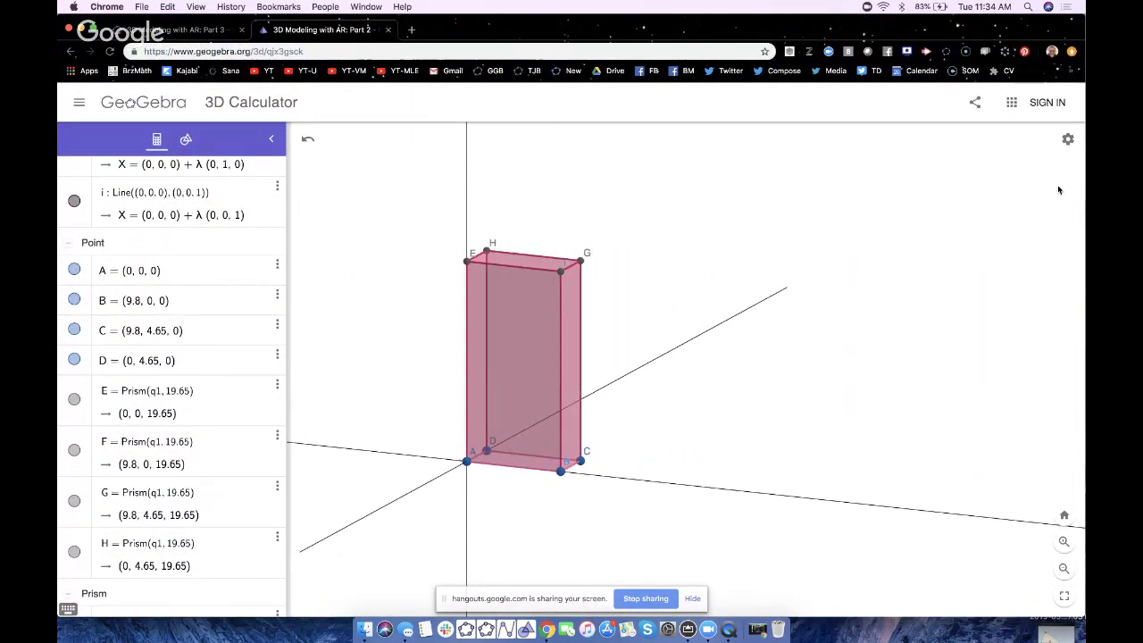
click(1068, 142)
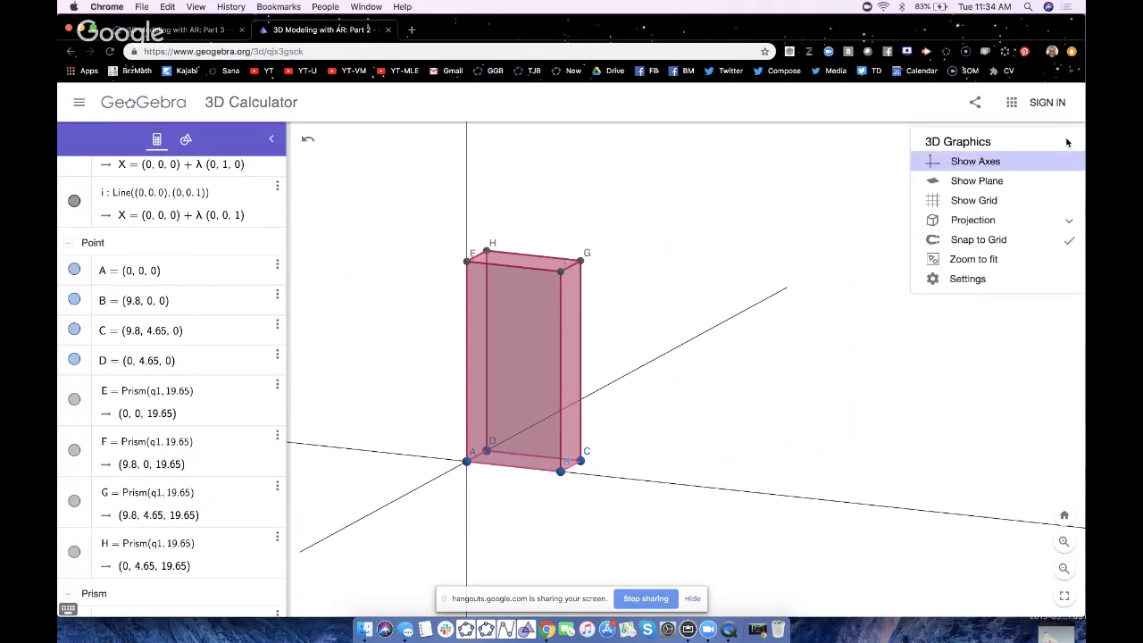
click(975, 282)
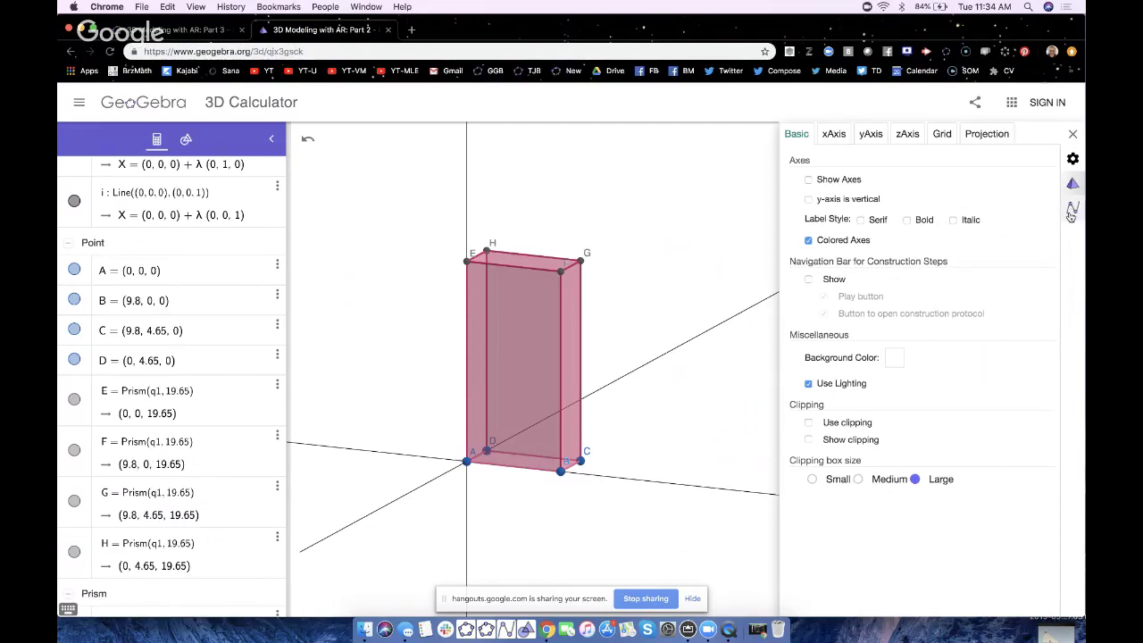
click(1072, 210)
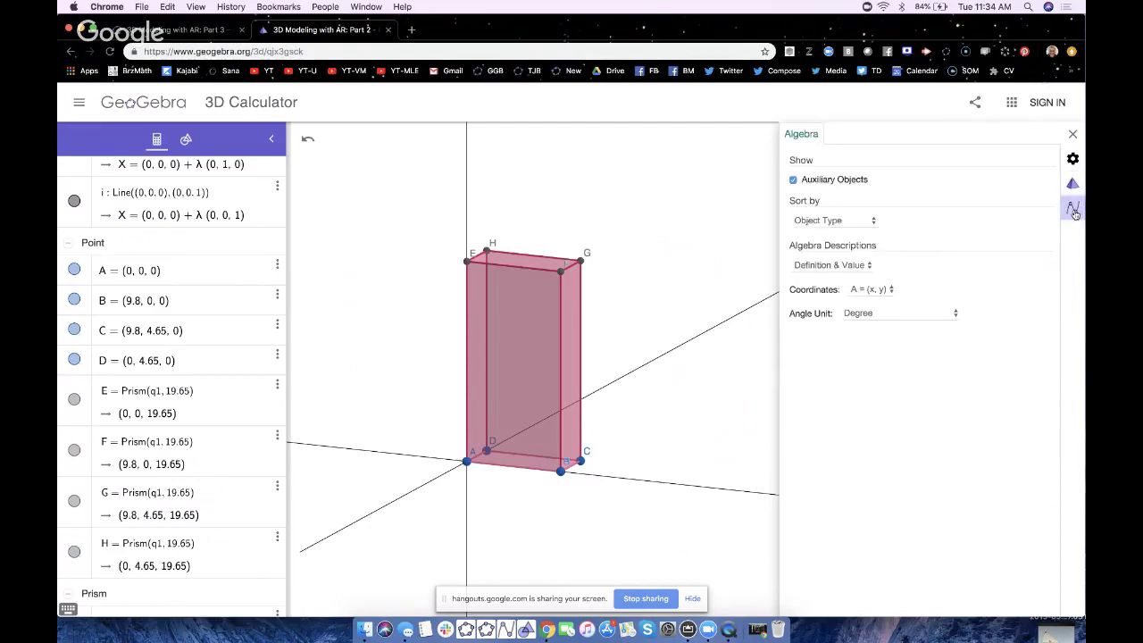
click(833, 220)
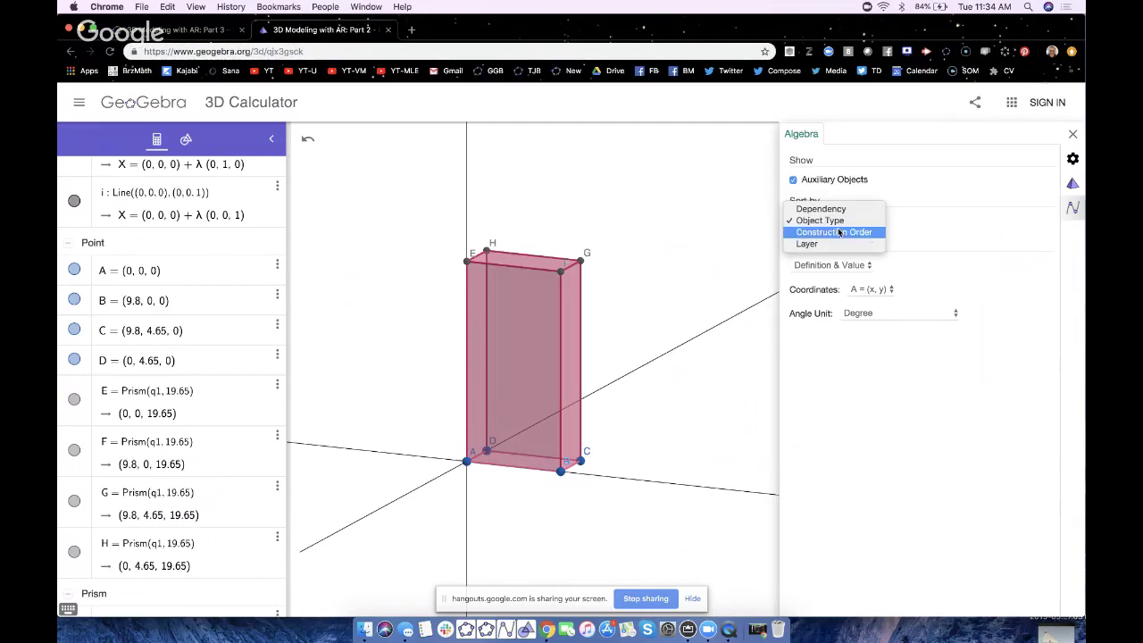
click(838, 232)
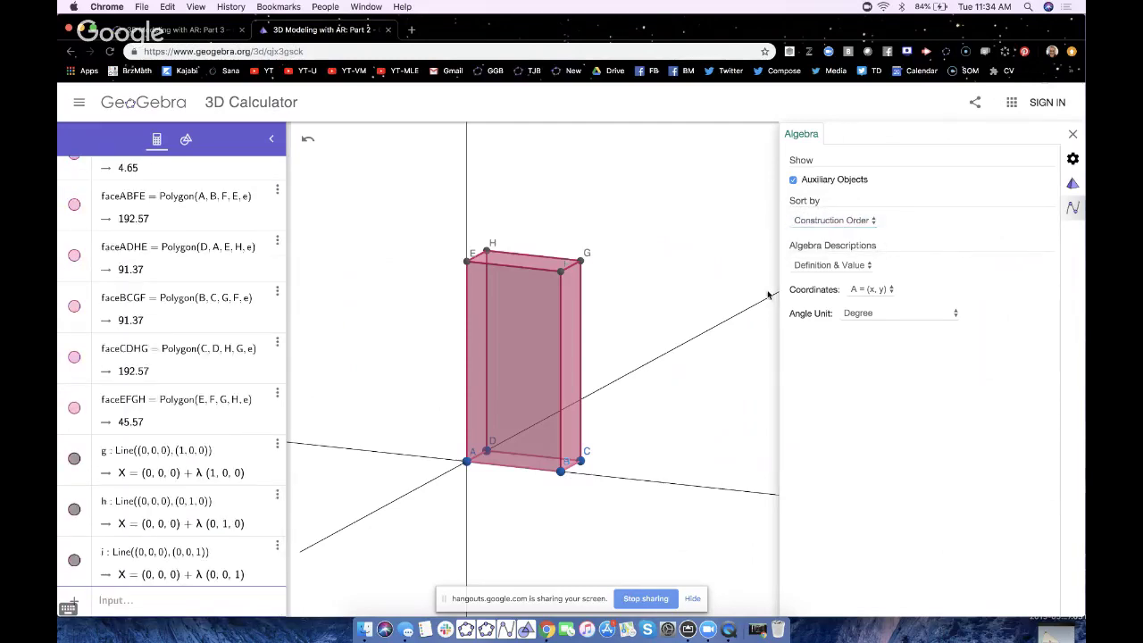
click(1073, 134)
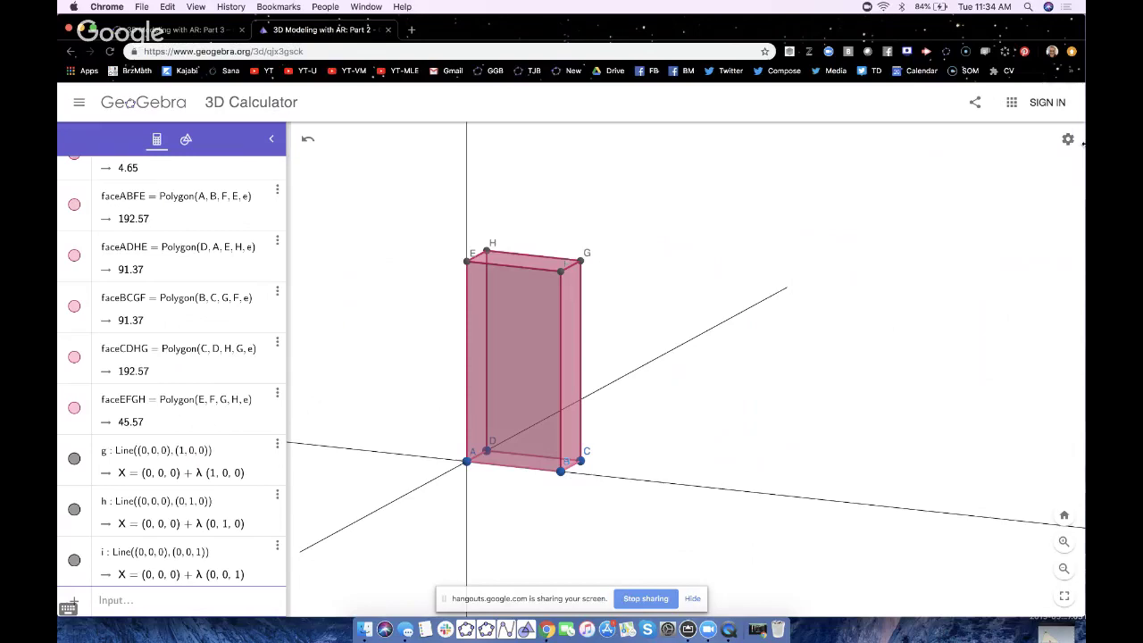
- Sign in to the GeoGebra account, reorder the tabs, and shift the browser right to reveal the phone view
click(1048, 102)
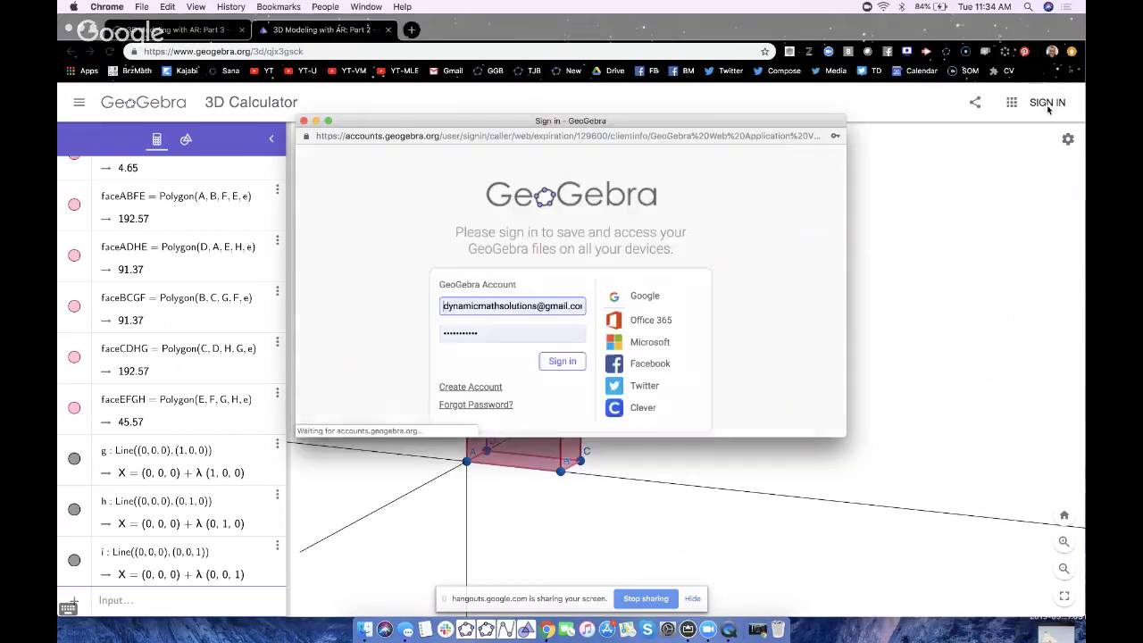
click(644, 296)
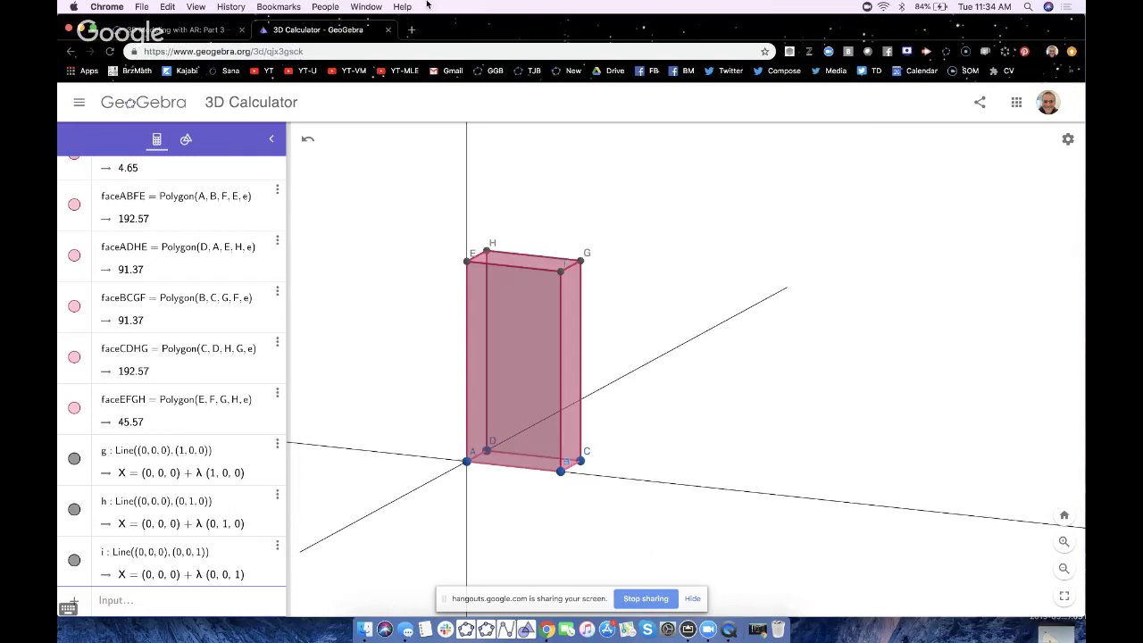
drag(339, 33, 199, 31)
drag(526, 33, 808, 9)
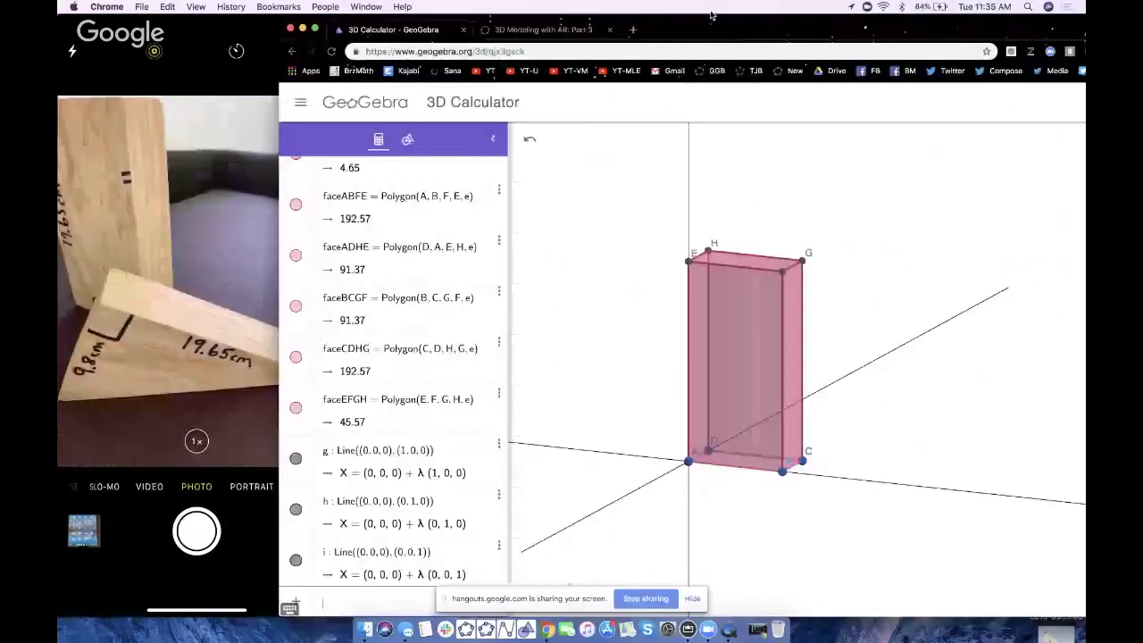
- Enter f = 9.8² + 19.65² in the Input bar, giving 482.16
drag(711, 15, 658, 6)
text(9.)
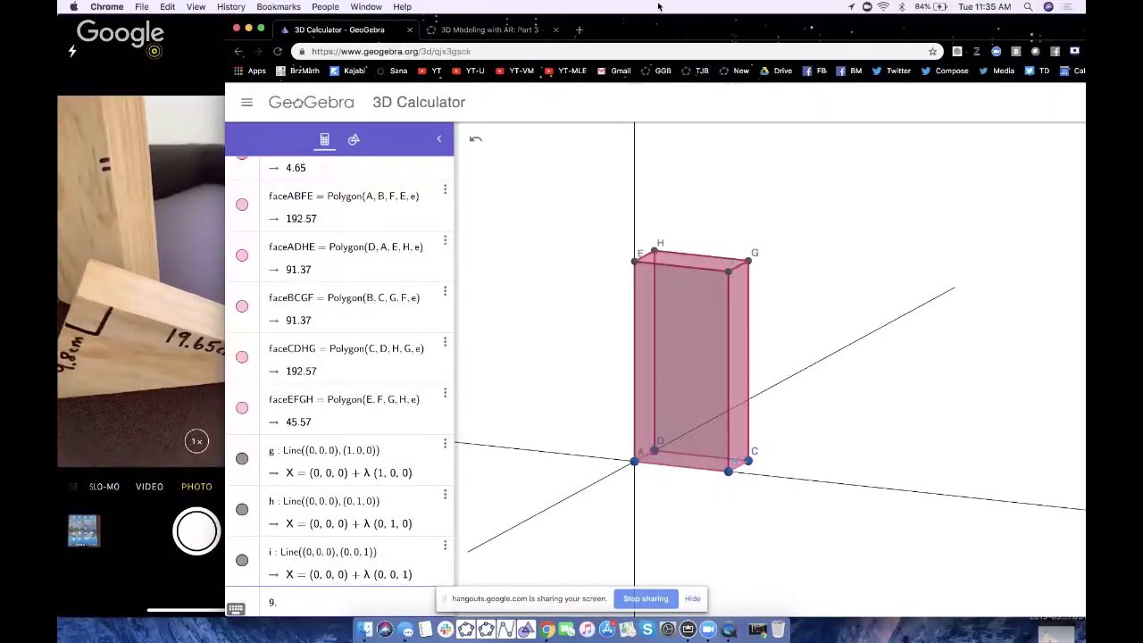
text(8)
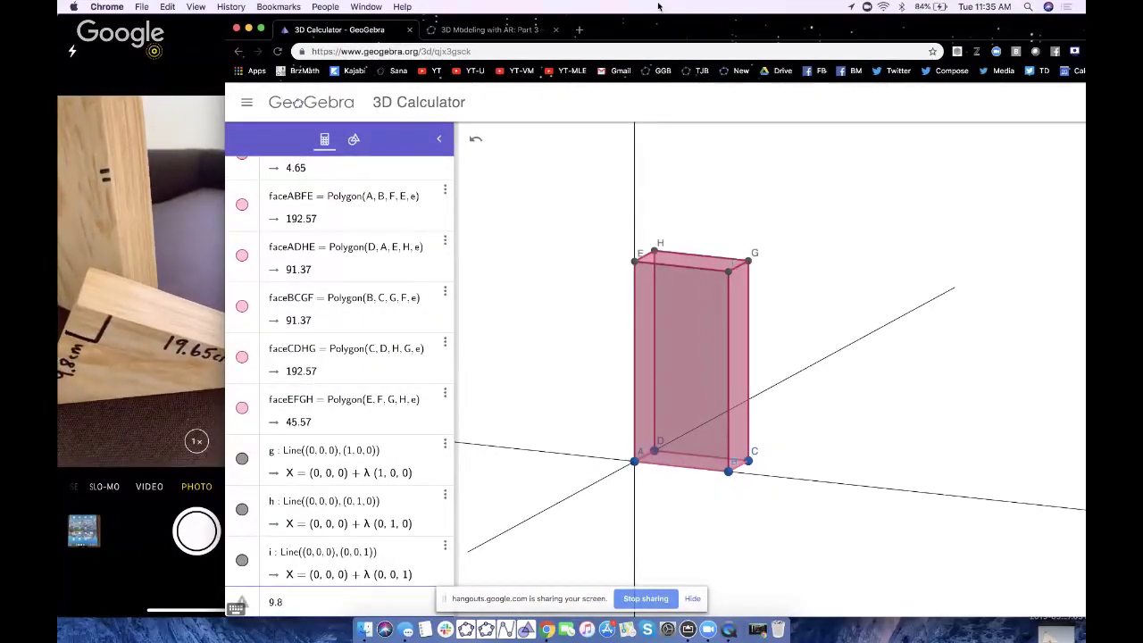
text(^2)
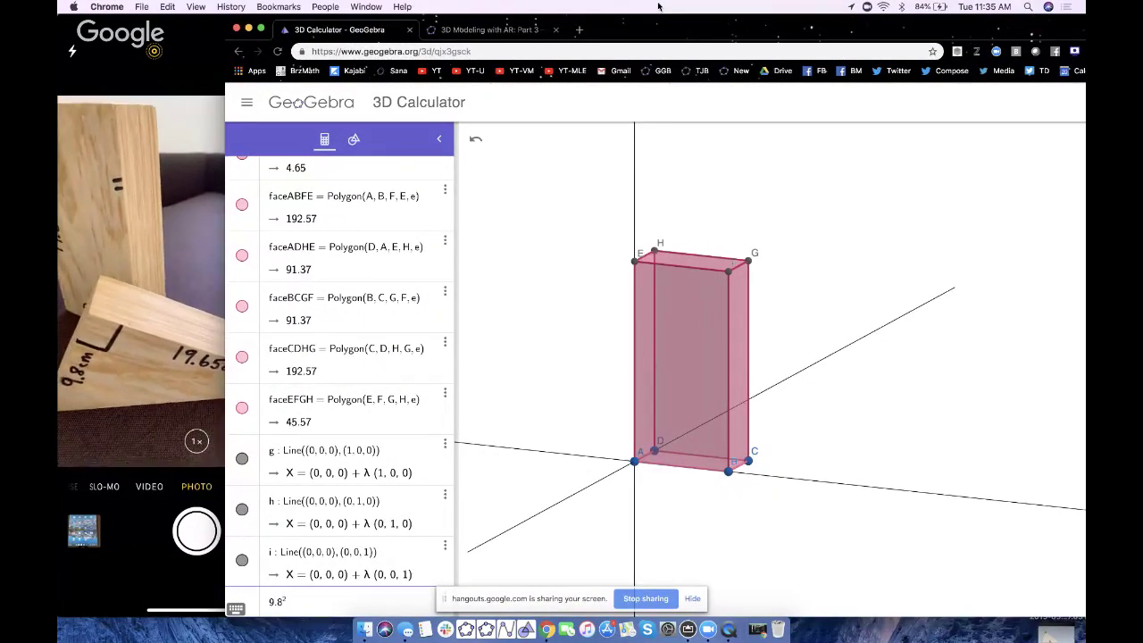
key(Right)
text(+1)
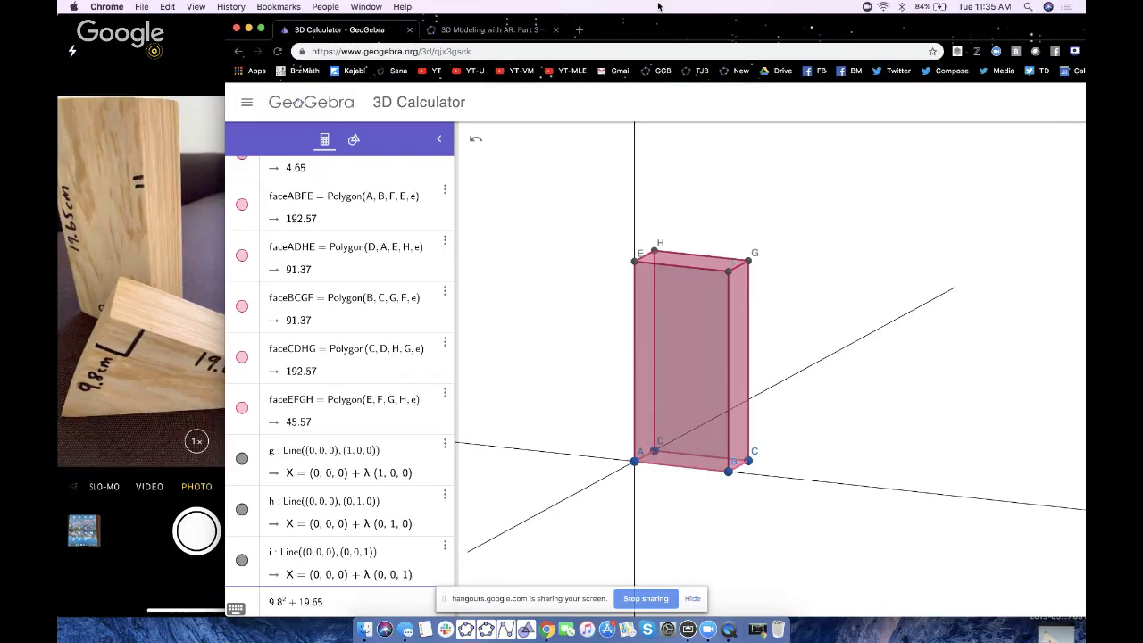
text(9.65^2)
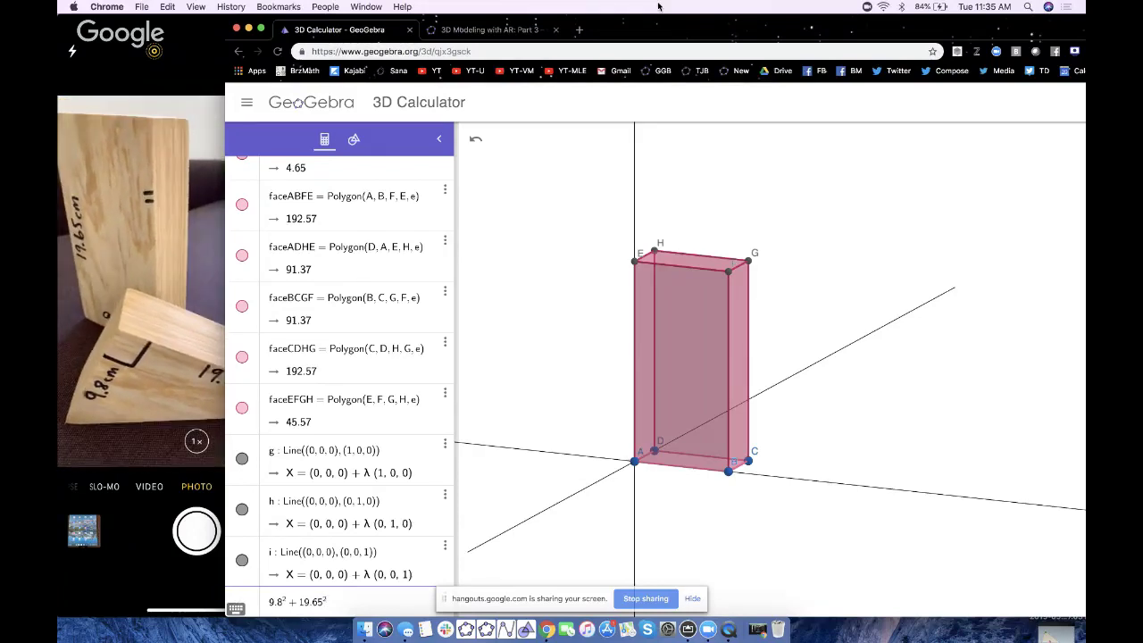
key(Return)
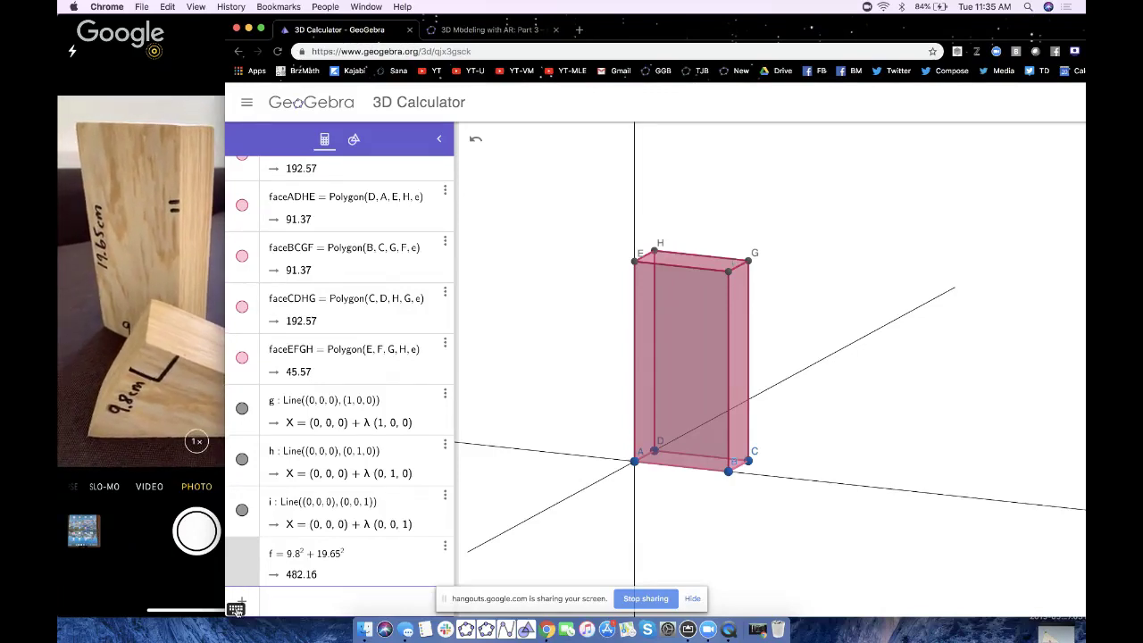
- Add j = √f (21.96) using the on-screen math keyboard, then hide the keyboard
click(236, 610)
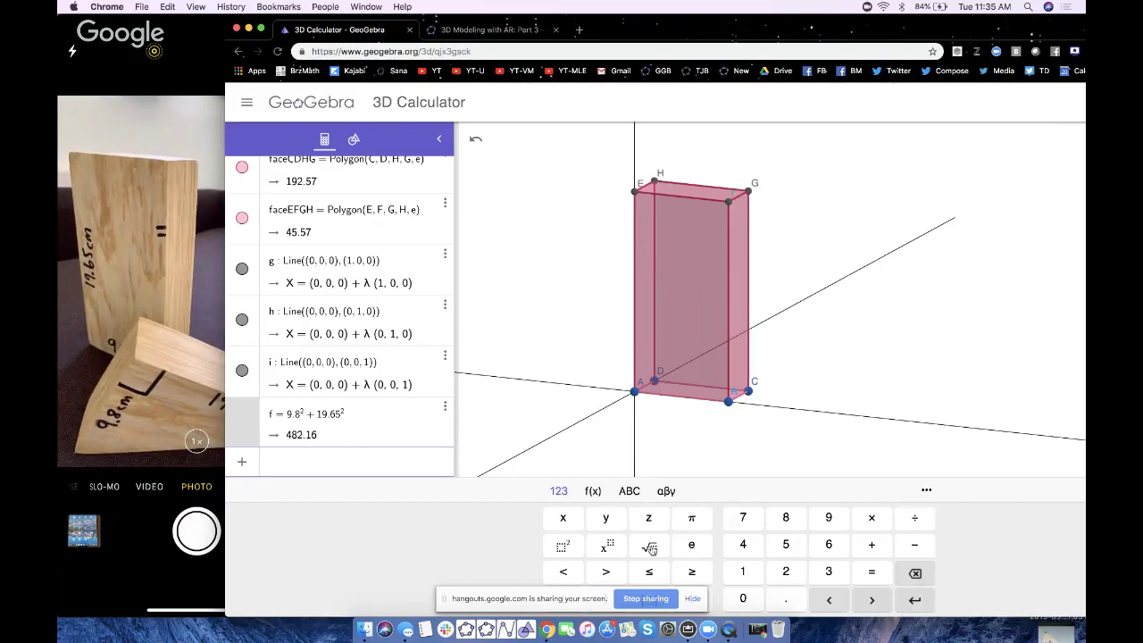
click(649, 548)
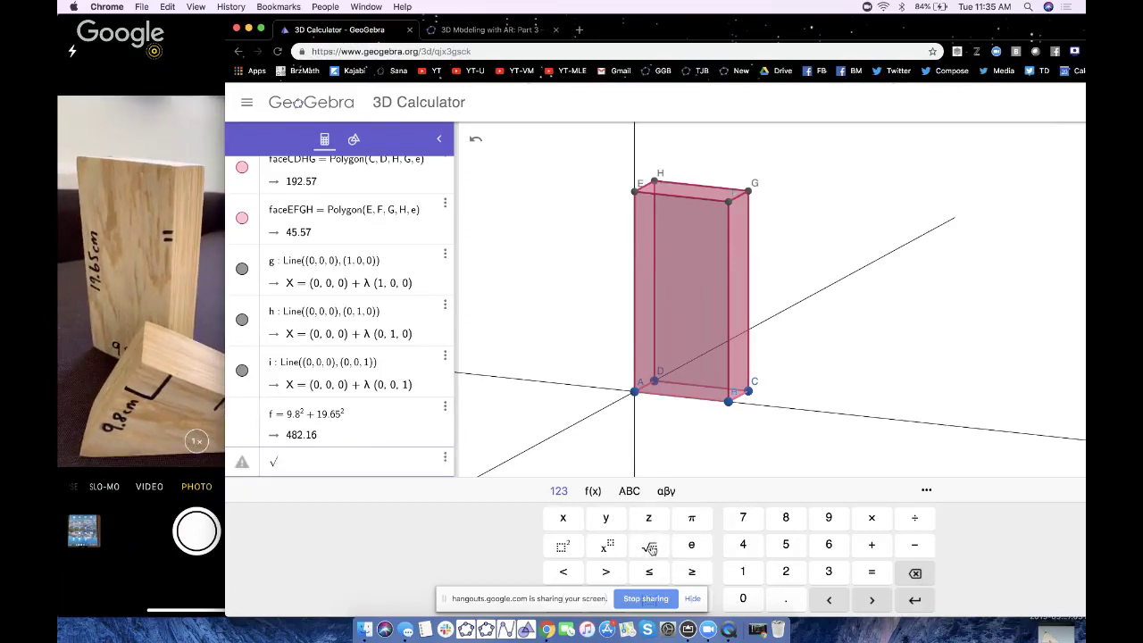
text(f)
key(Return)
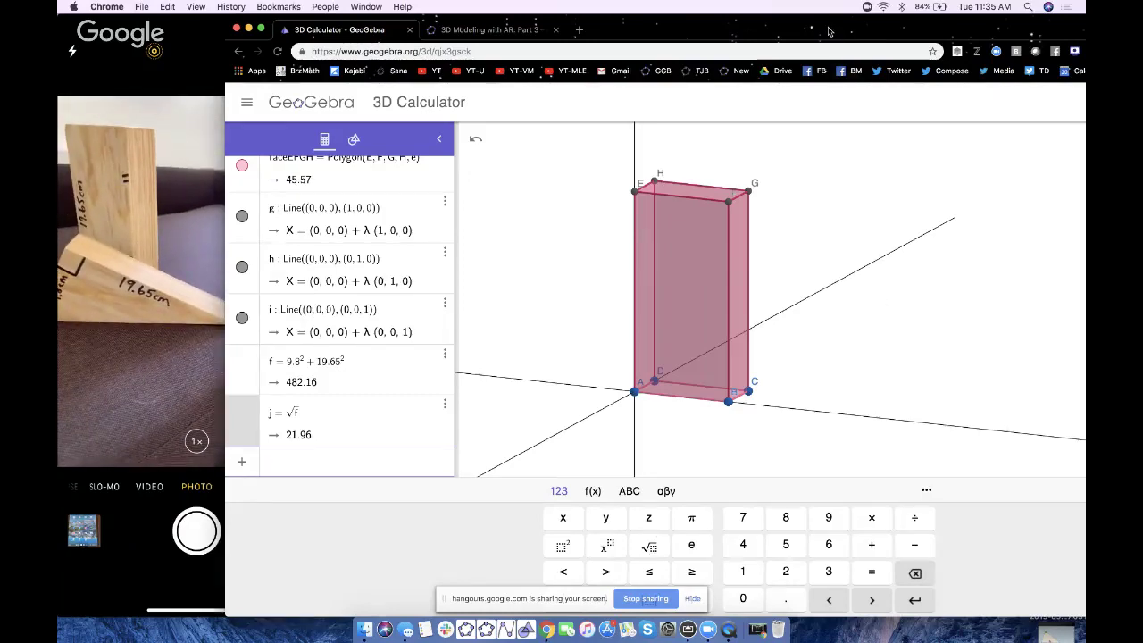
drag(831, 31, 942, 25)
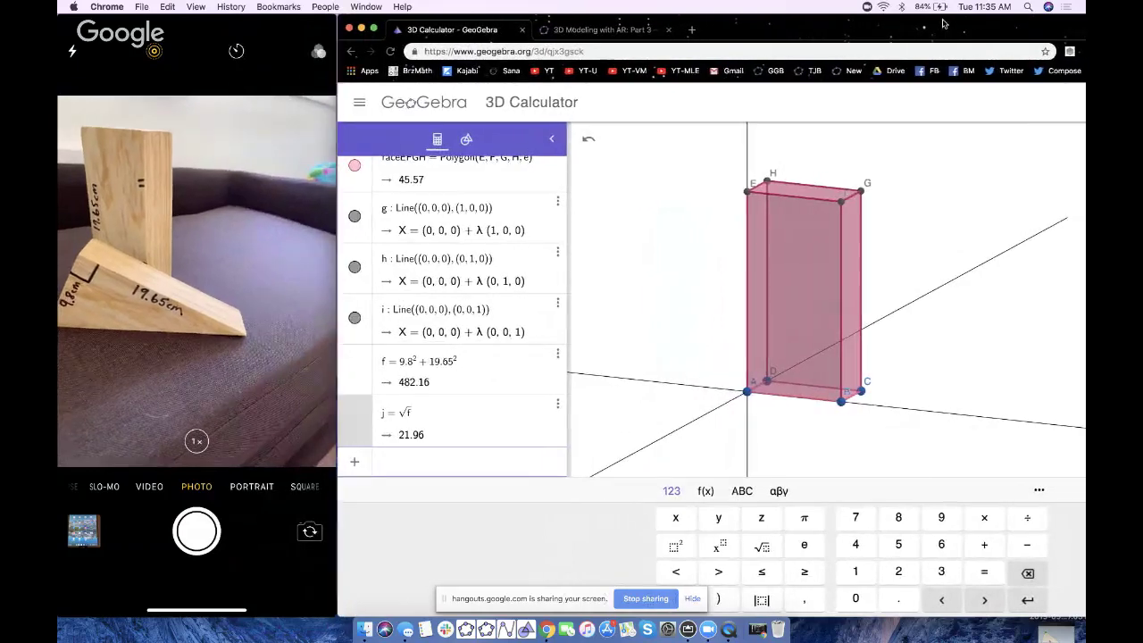
click(658, 275)
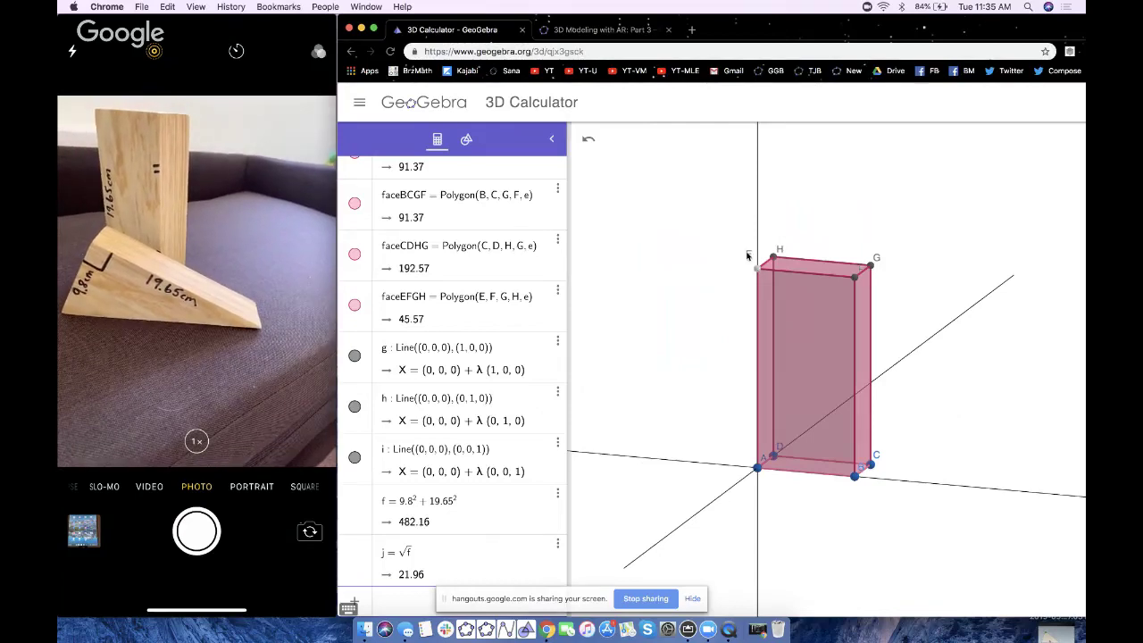
scroll(364, 434, up, 2)
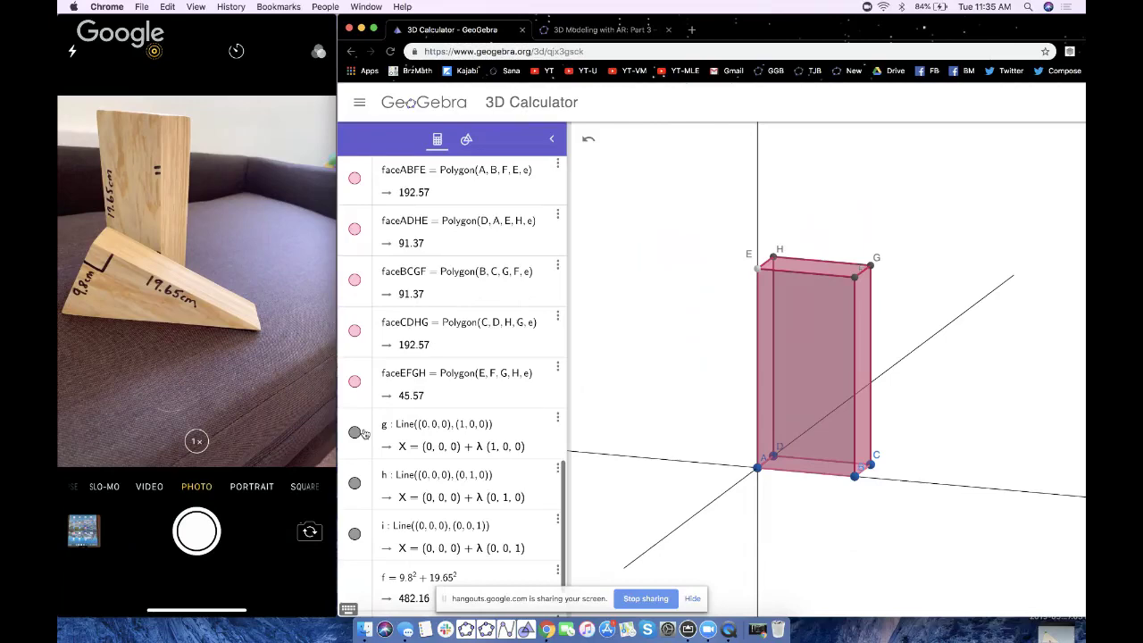
- Set point E's label to Name & Value and drag the E = (0, 0, 19.65) label above the prism
scroll(365, 434, down, 5)
right_click(383, 390)
click(404, 502)
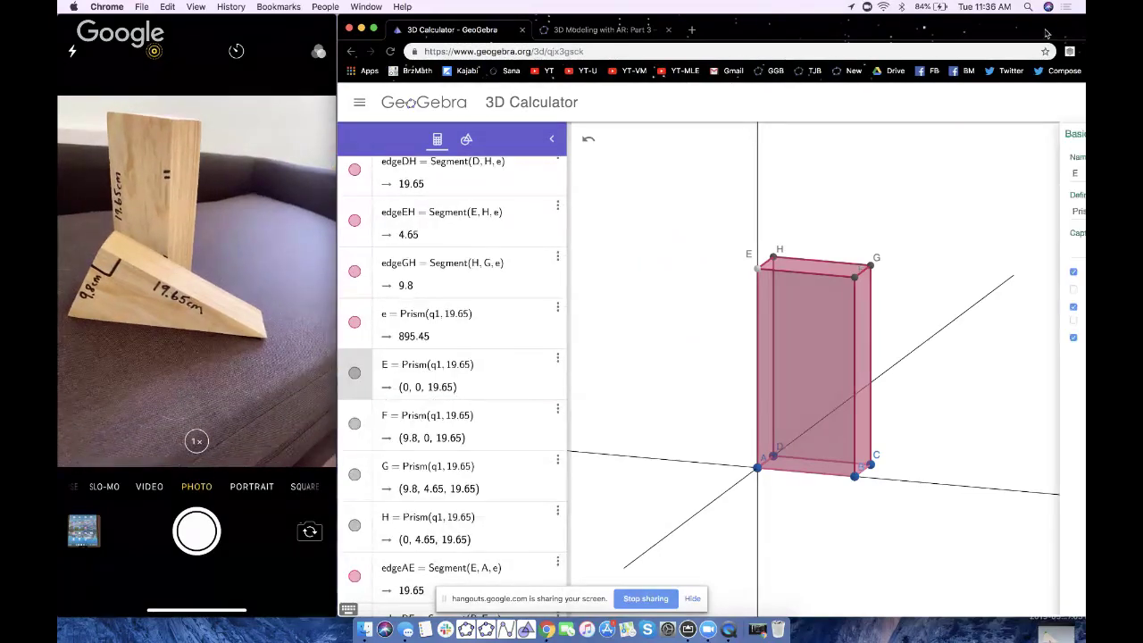
drag(1044, 32, 940, 32)
click(1057, 306)
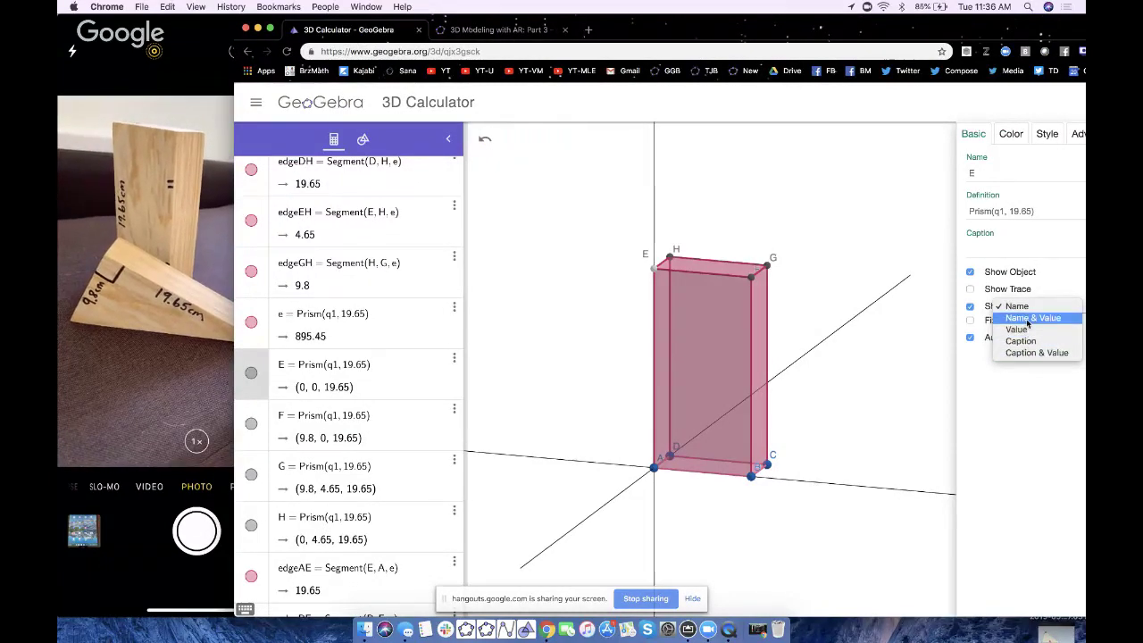
click(1018, 307)
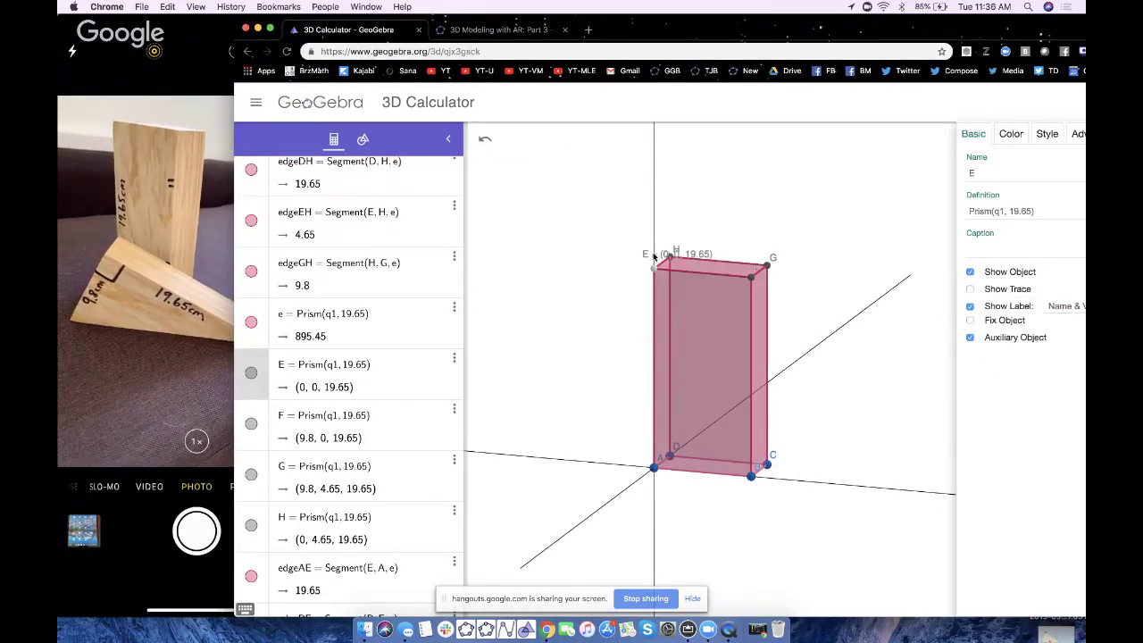
drag(629, 259, 629, 227)
drag(797, 286, 800, 280)
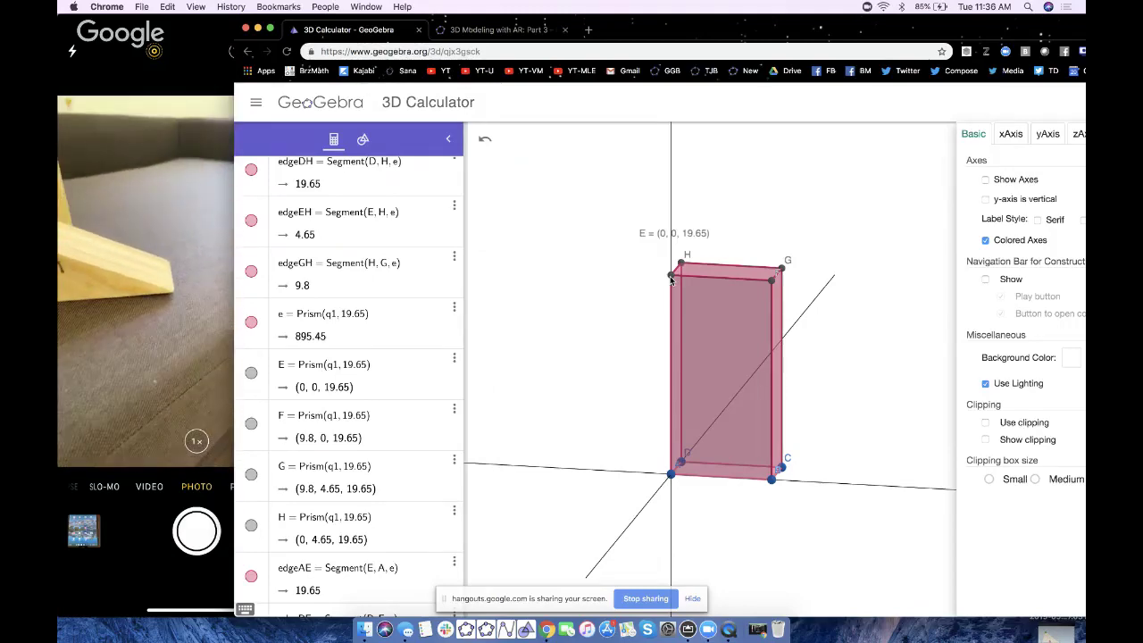
scroll(377, 530, down, 10)
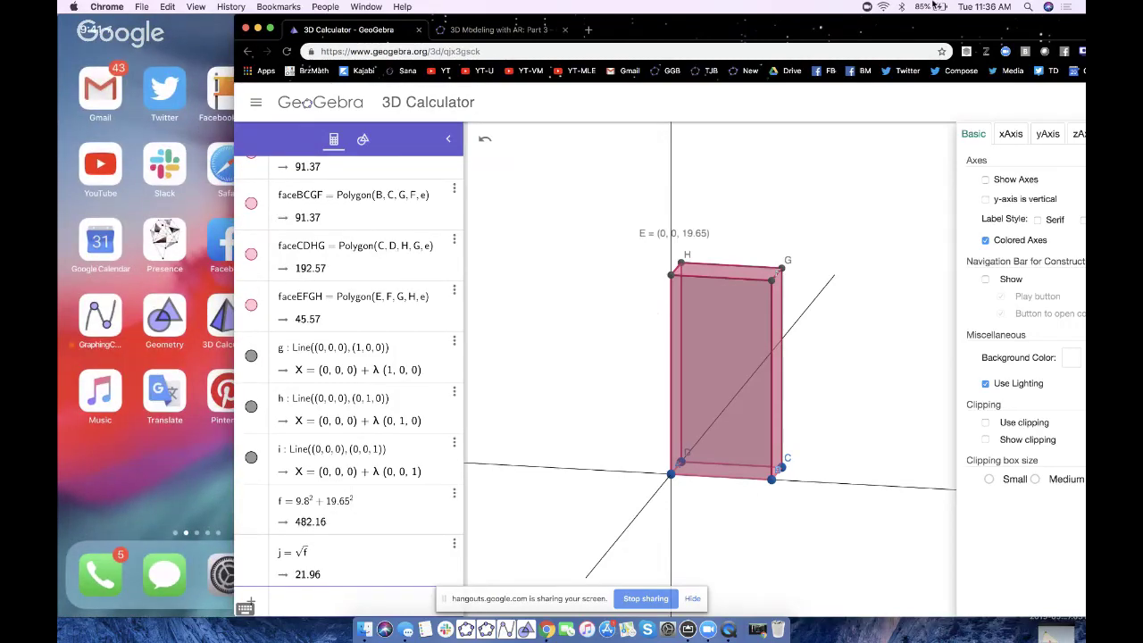
- Create point I at (21.96, 0, 19.65) in the algebra input
click(270, 29)
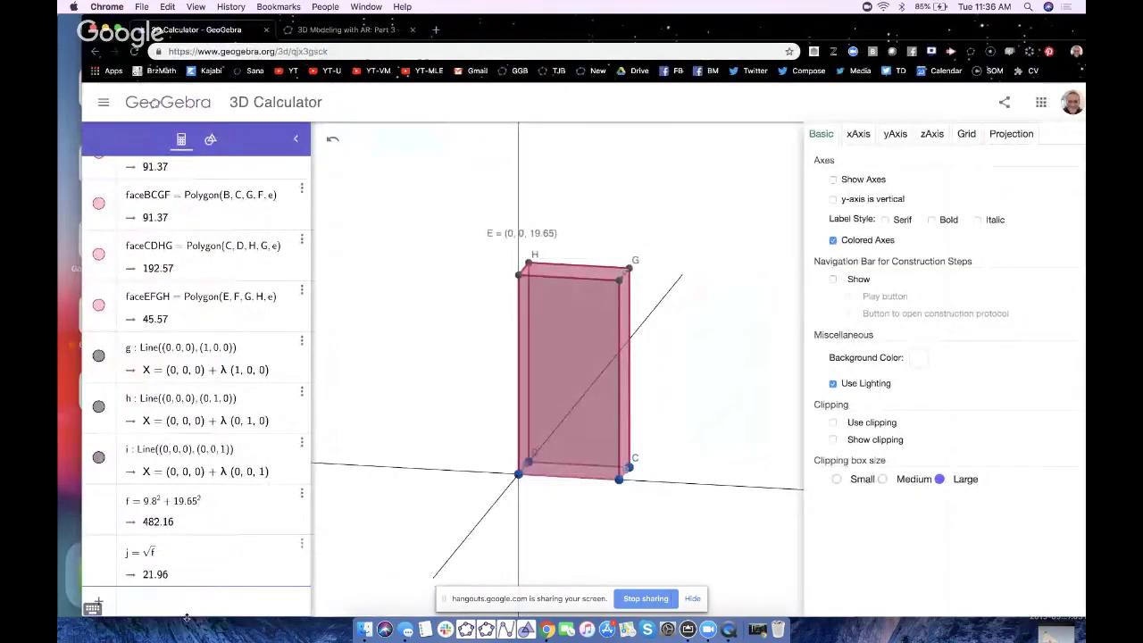
click(184, 602)
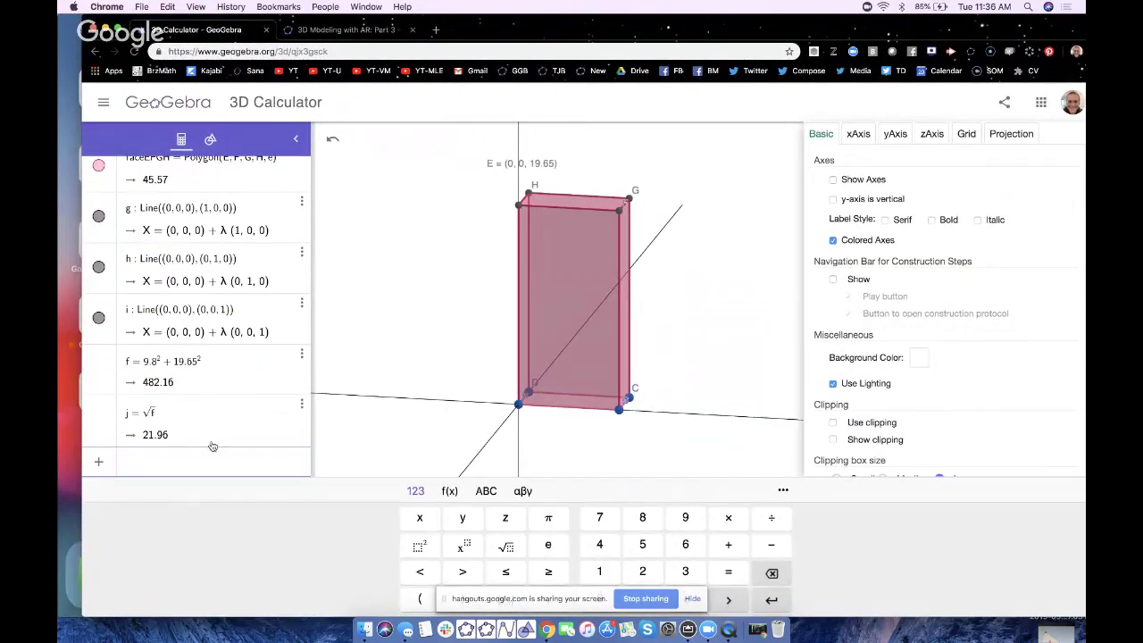
text(()
text(21)
key(BackSpace)
text(j)
key(BackSpace)
text(21.96, 0, )
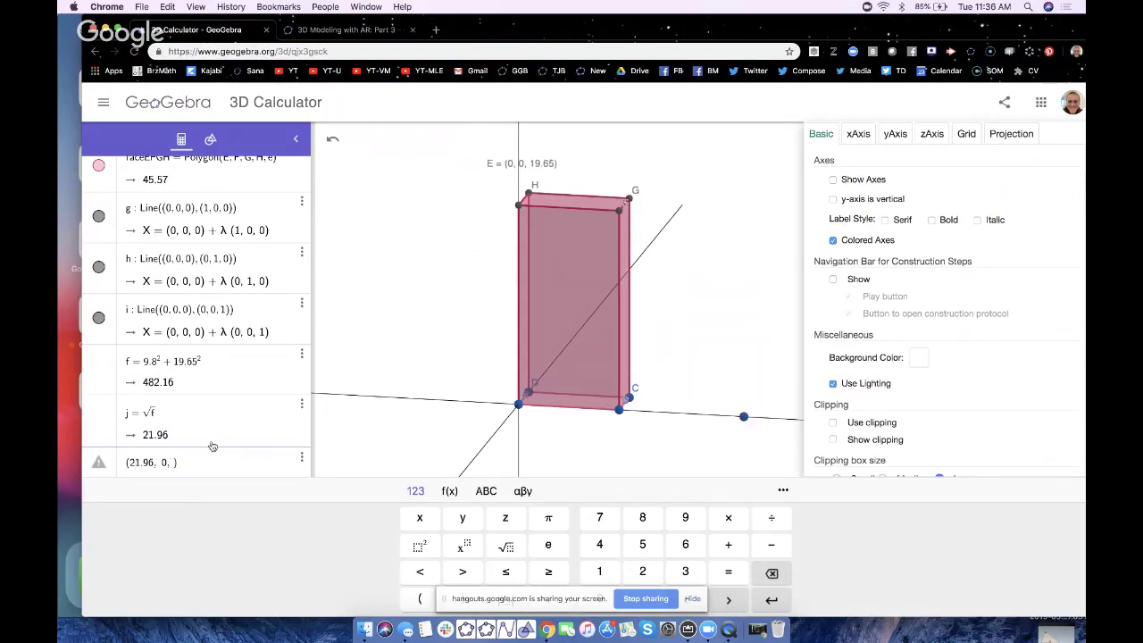
text(19.65)
key(Return)
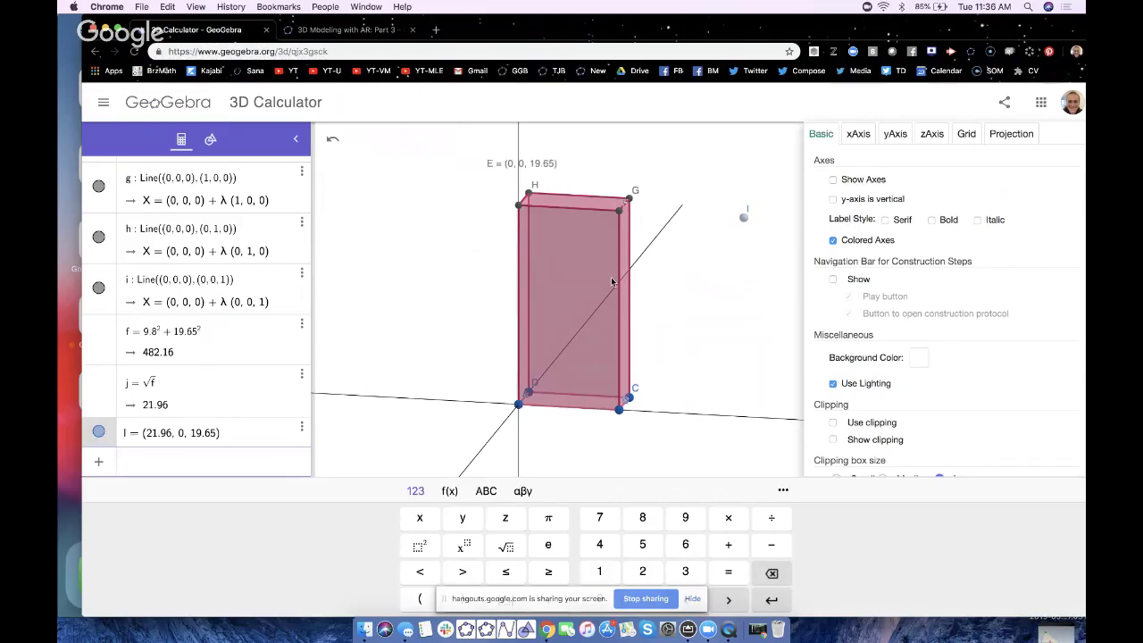
- Set vertex H's label to show its name and coordinates
click(536, 189)
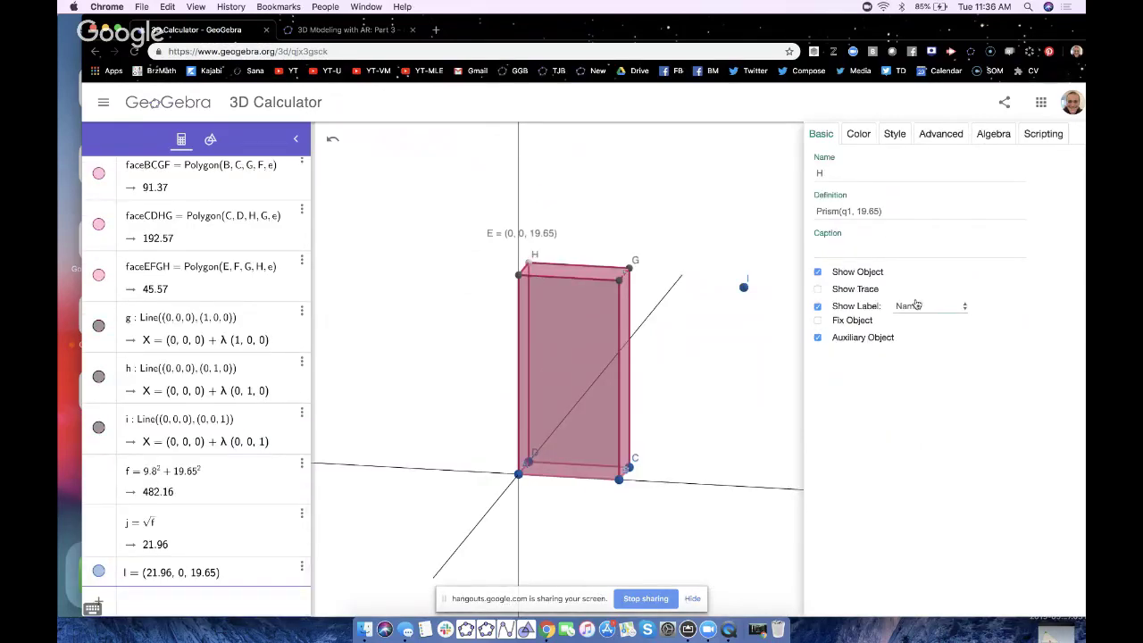
click(919, 307)
click(919, 318)
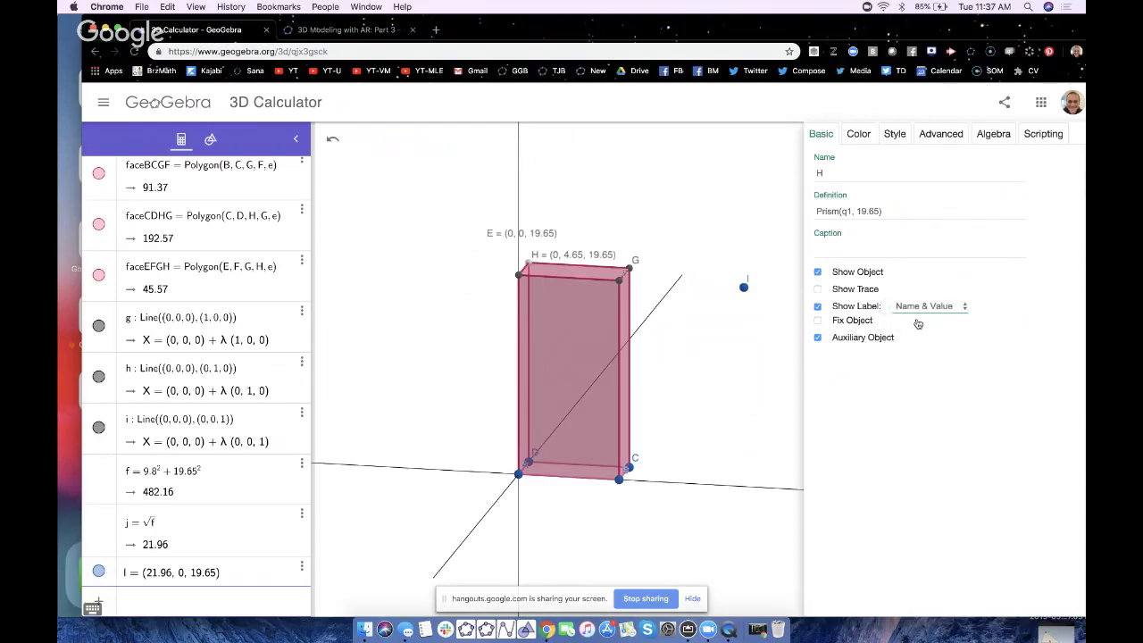
click(603, 527)
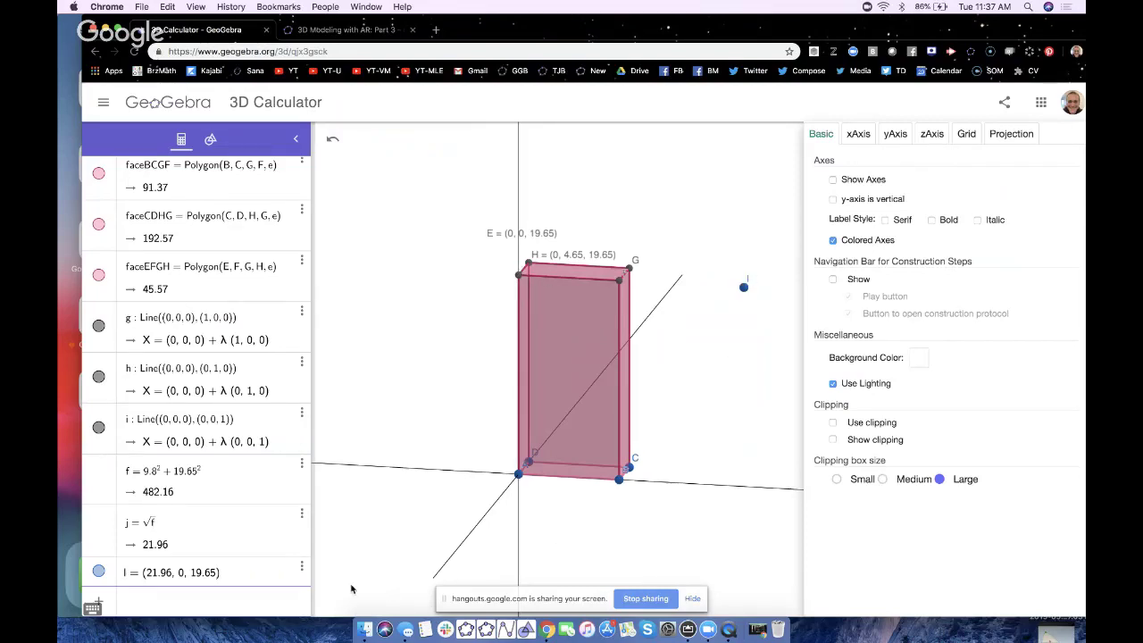
- Add point J at (21.96, 4.65, 19.65)
click(151, 600)
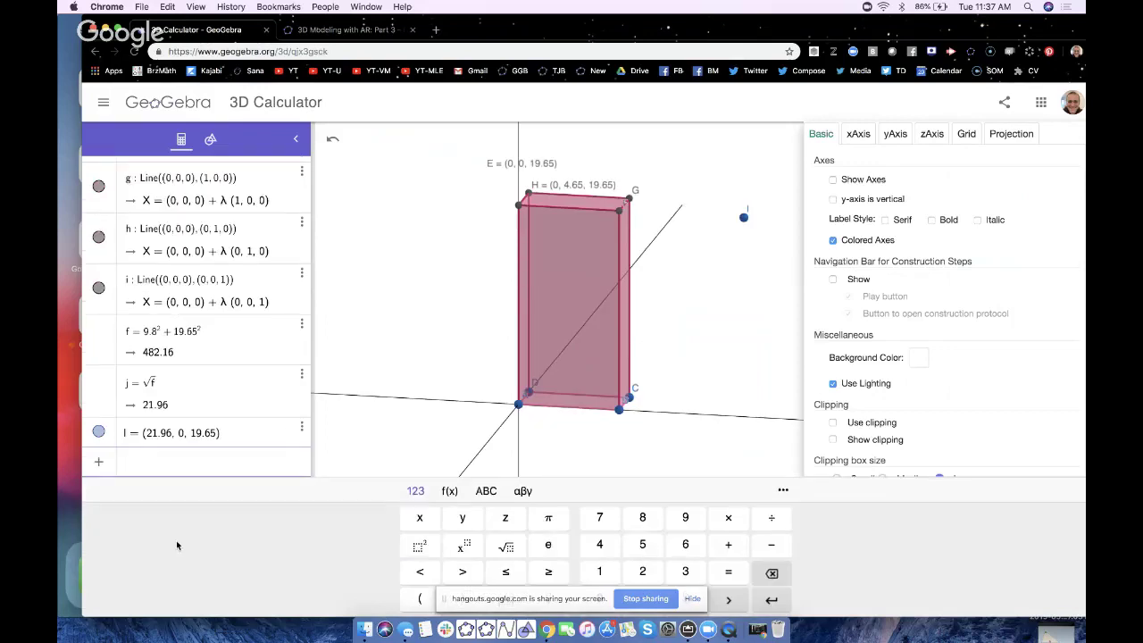
text(()
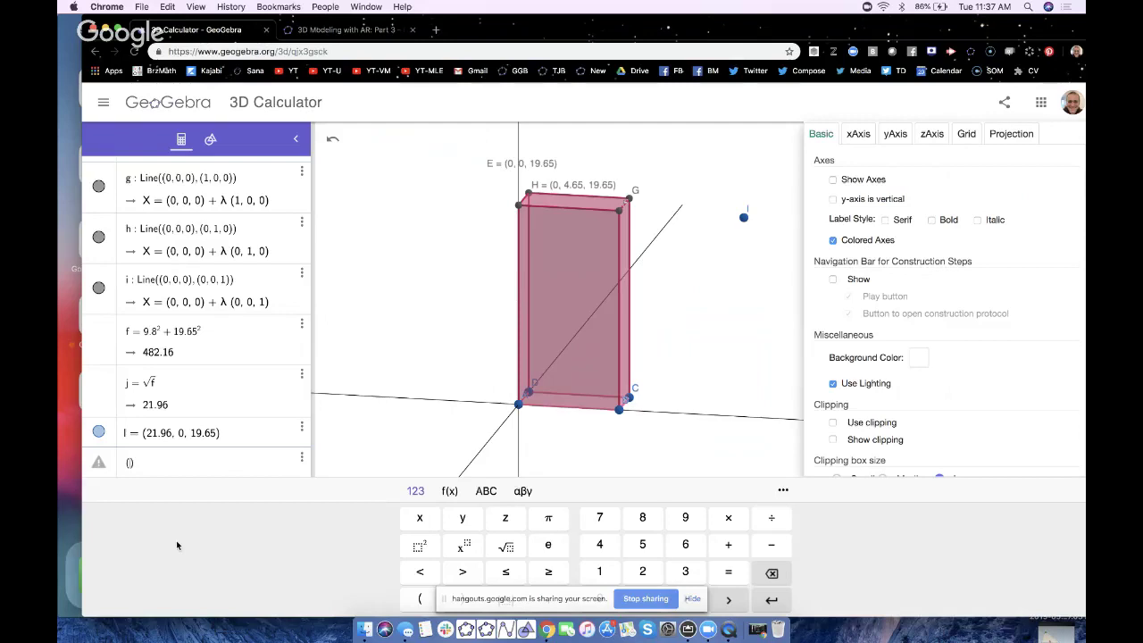
text(21.96, 4.65, 19.65)
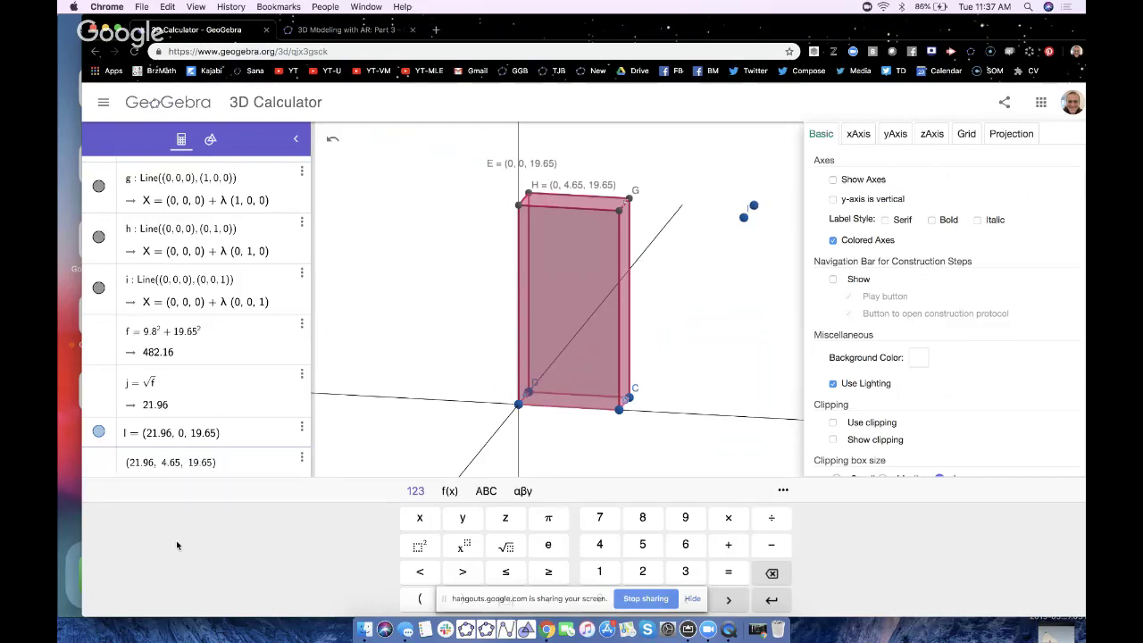
key(Return)
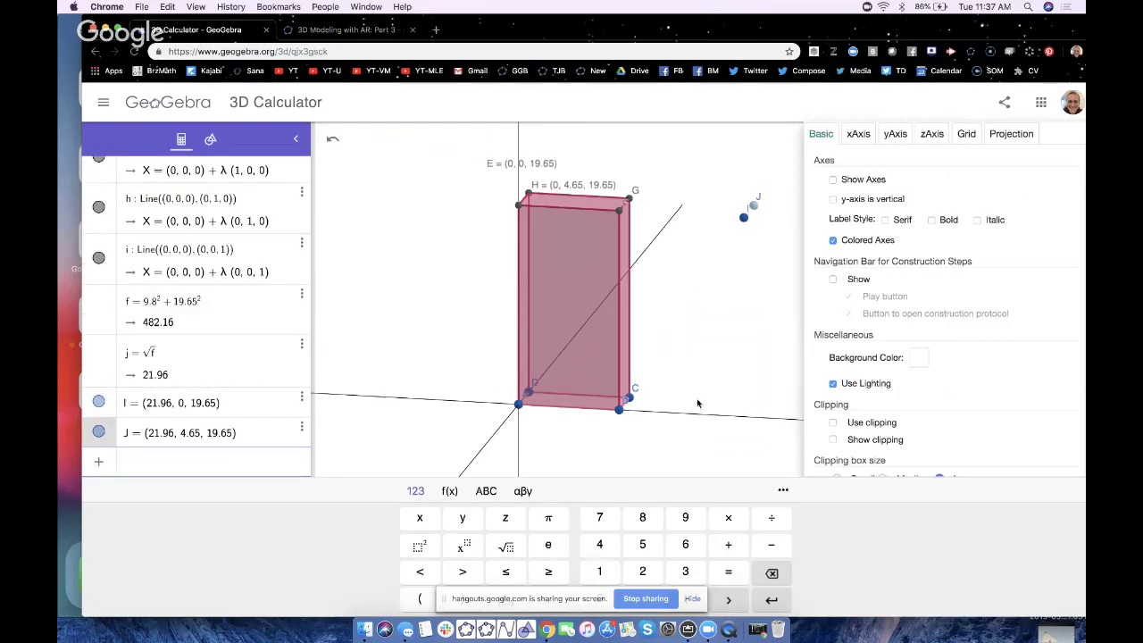
- Draw polygon E-I-J-H with the Polygon tool, closing it back at E
click(699, 401)
drag(689, 401, 689, 408)
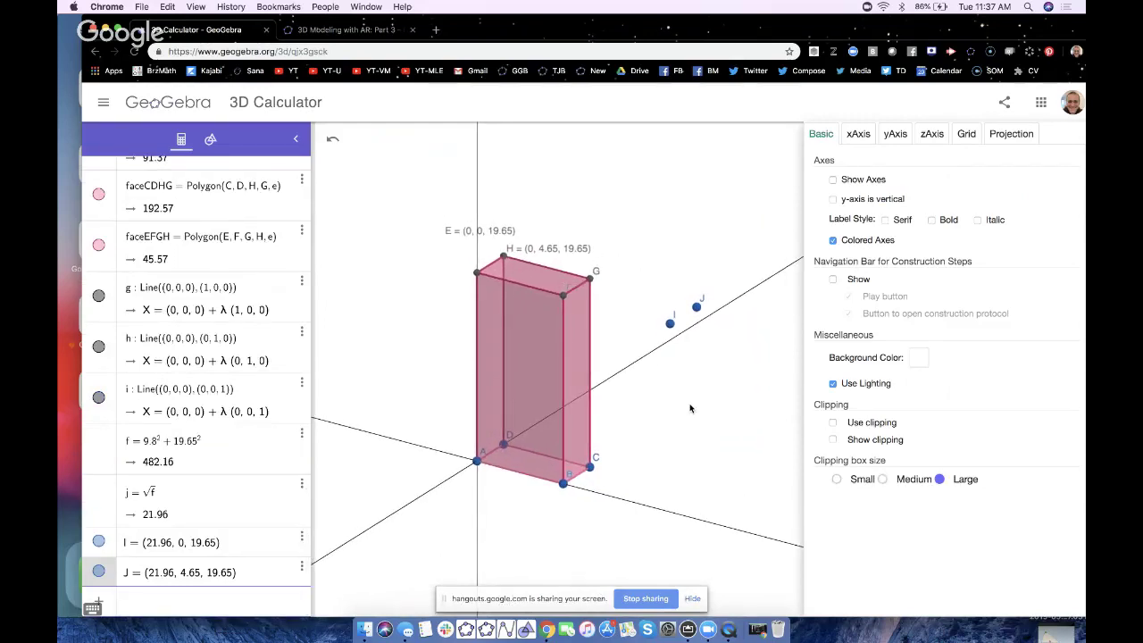
click(212, 140)
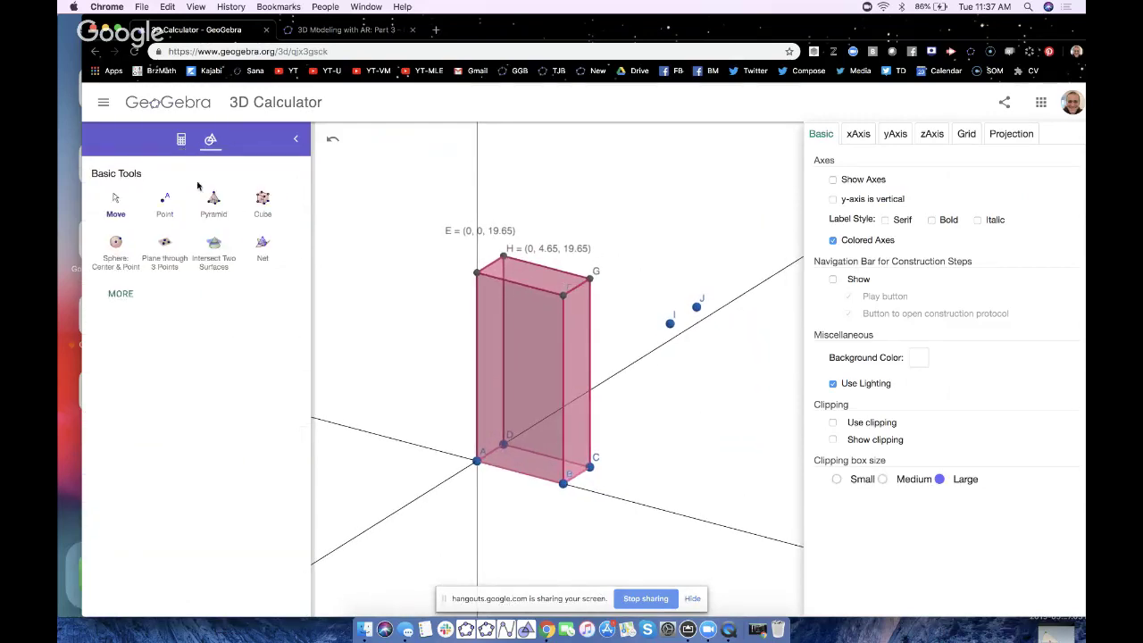
click(120, 294)
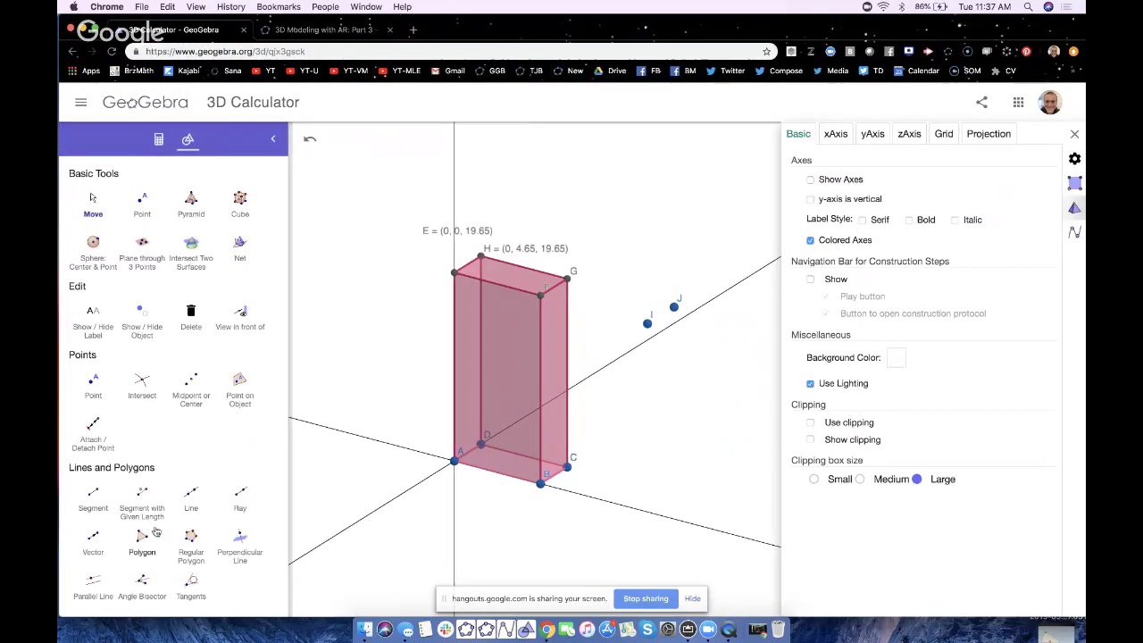
click(143, 540)
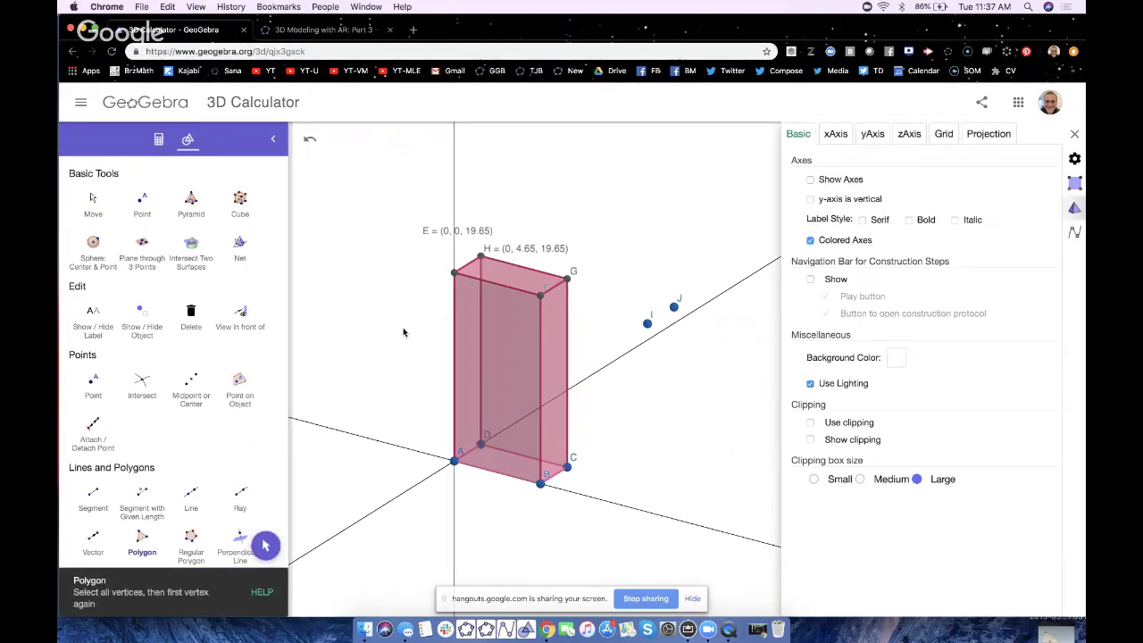
click(455, 273)
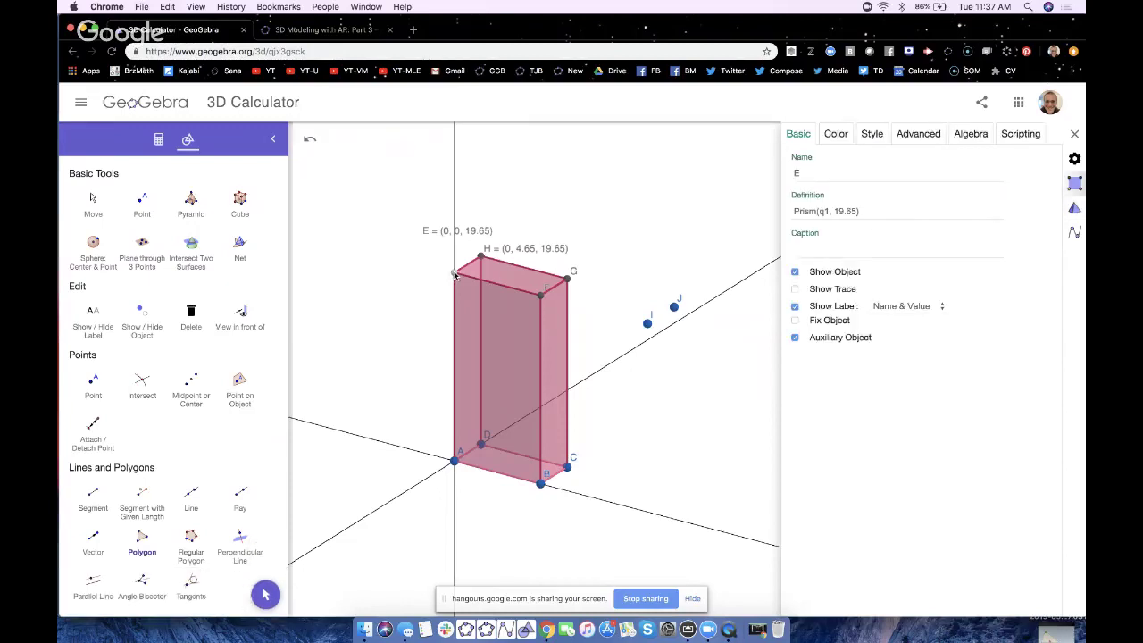
click(647, 323)
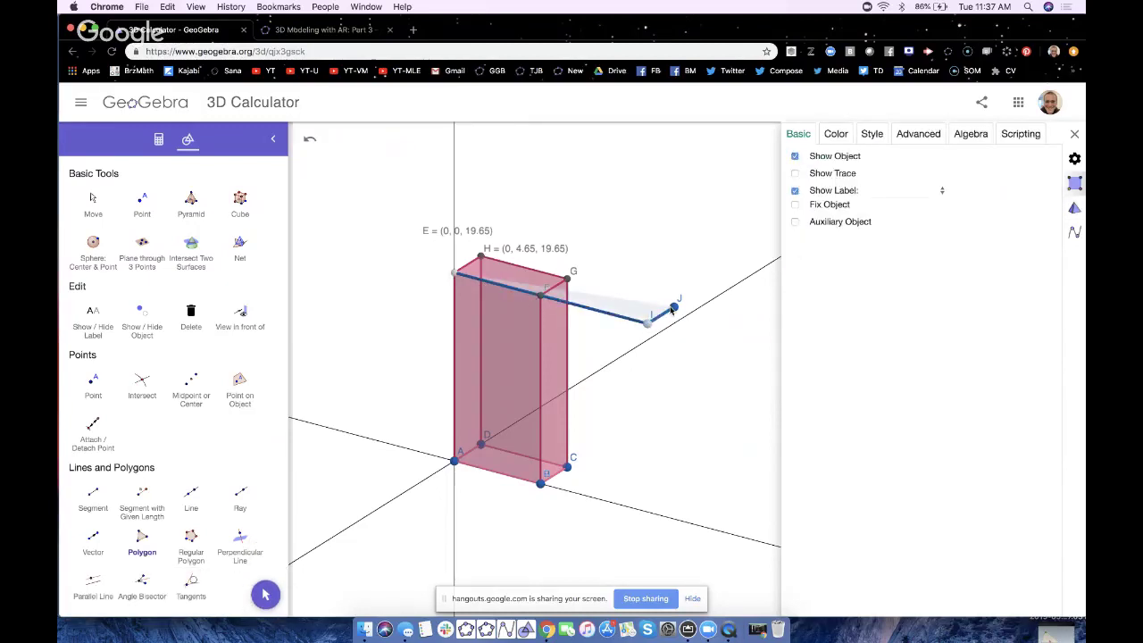
click(674, 307)
click(480, 257)
click(453, 275)
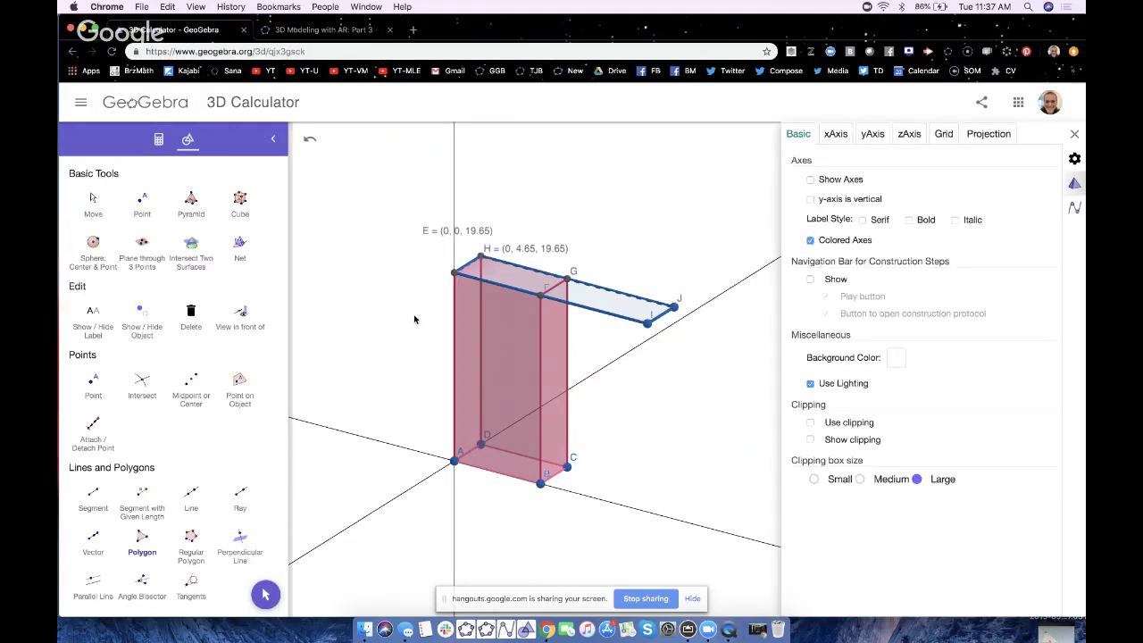
- Return to the Move tool, close the graphics settings, and move the browser aside to show the iPad screen
click(267, 594)
drag(414, 564, 421, 565)
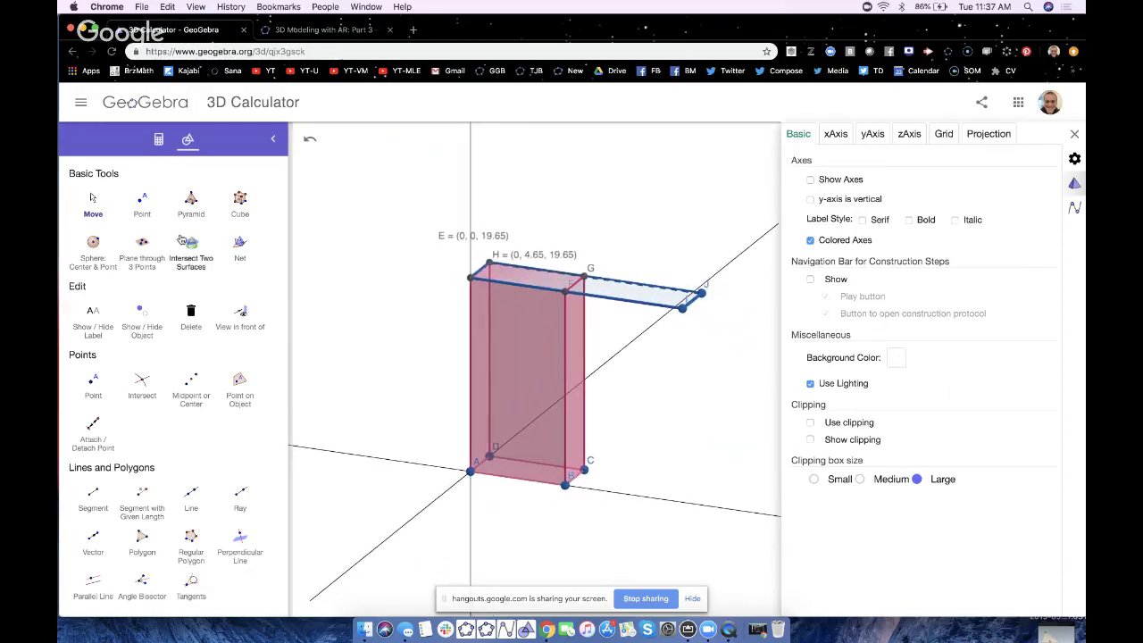
click(1076, 134)
drag(692, 27, 969, 17)
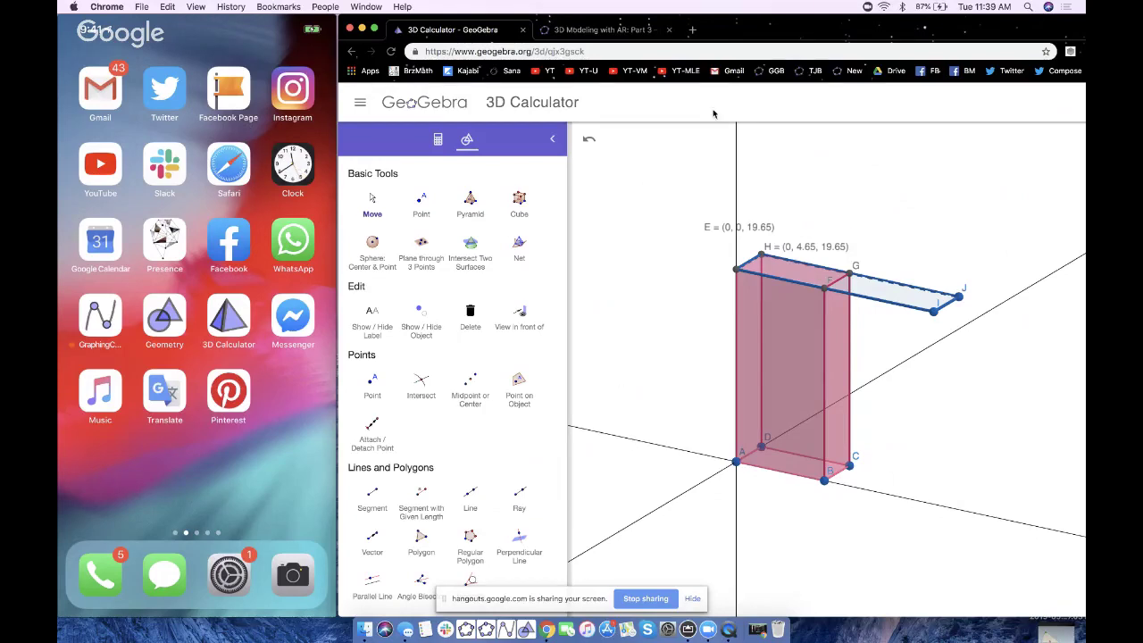
- Bring the browser window back and create a plane through points A, E and I
drag(760, 34, 470, 40)
drag(665, 429, 669, 426)
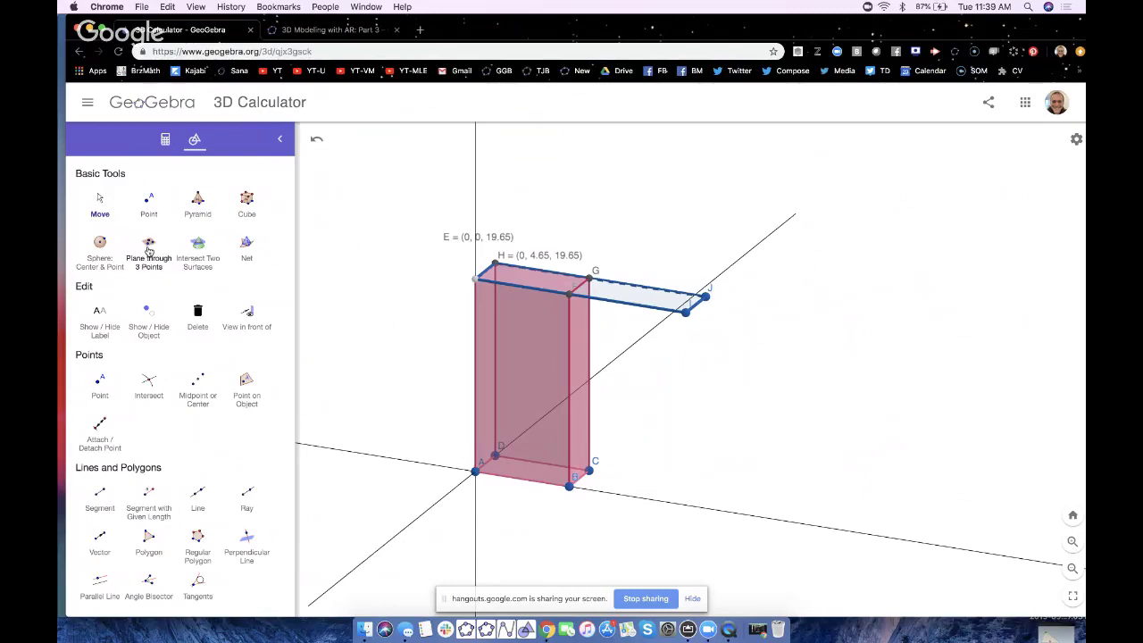
ctrl+scroll(147, 243, up, 5)
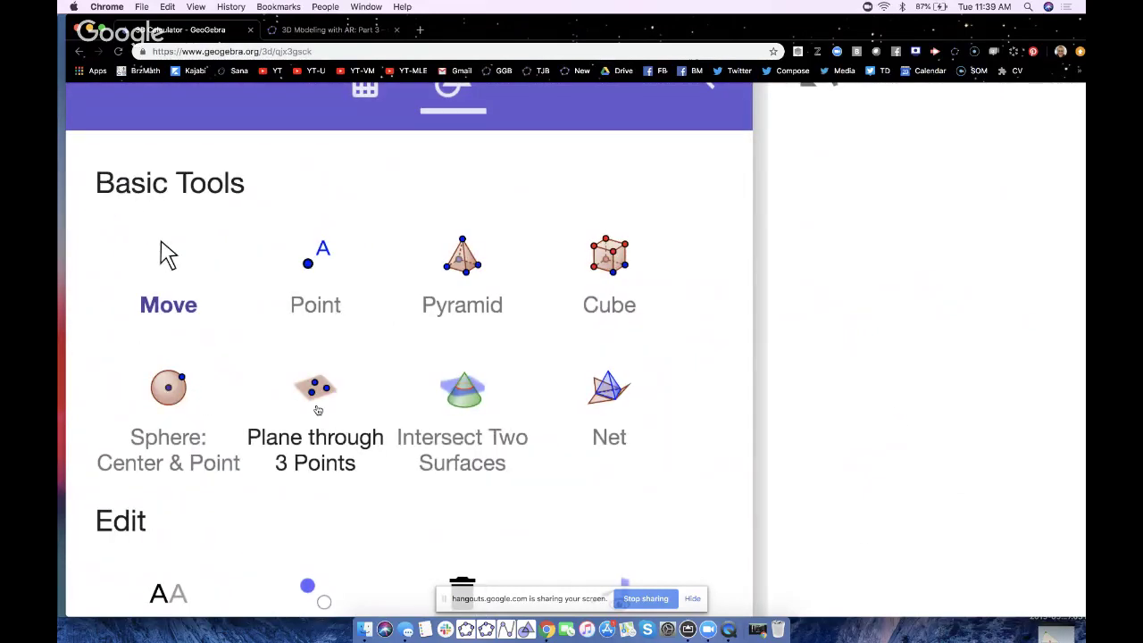
click(318, 410)
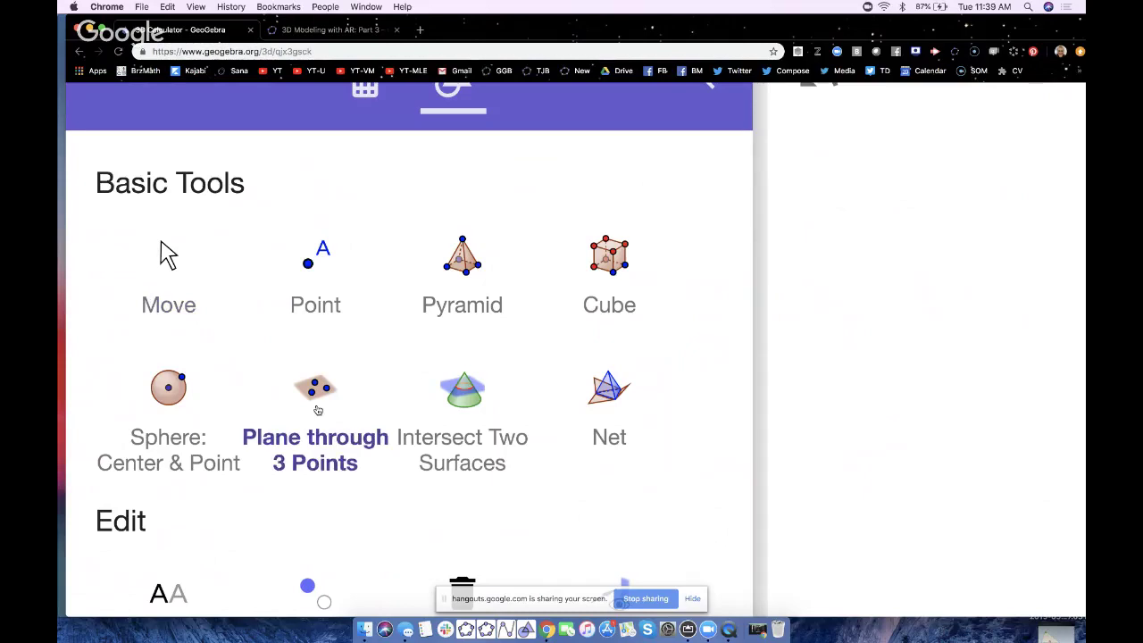
ctrl+scroll(318, 409, down, 5)
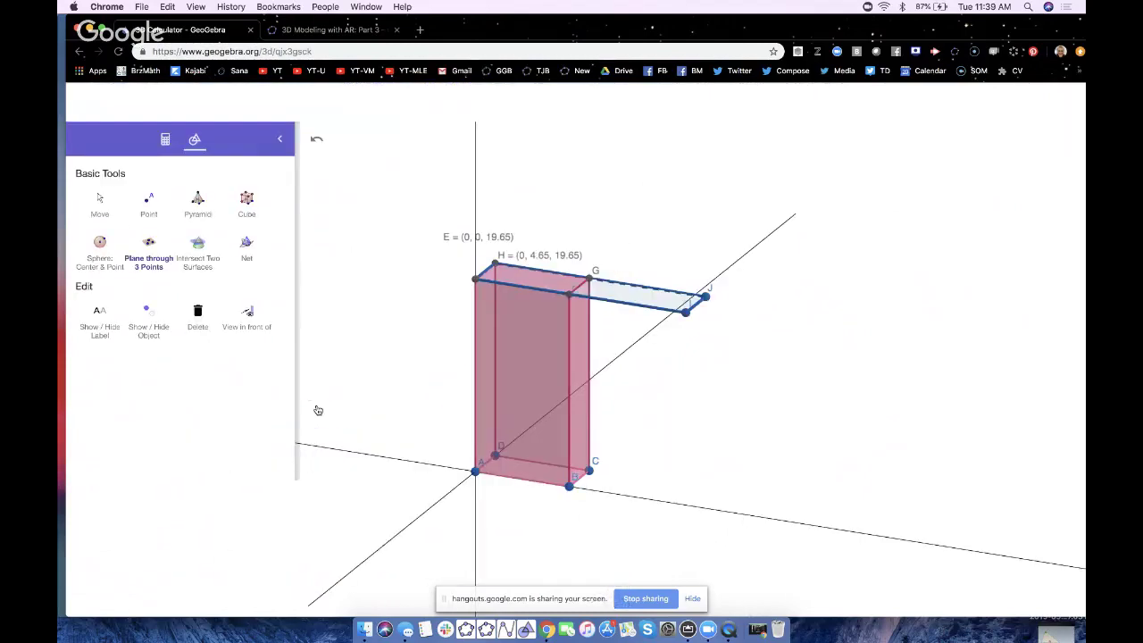
click(475, 472)
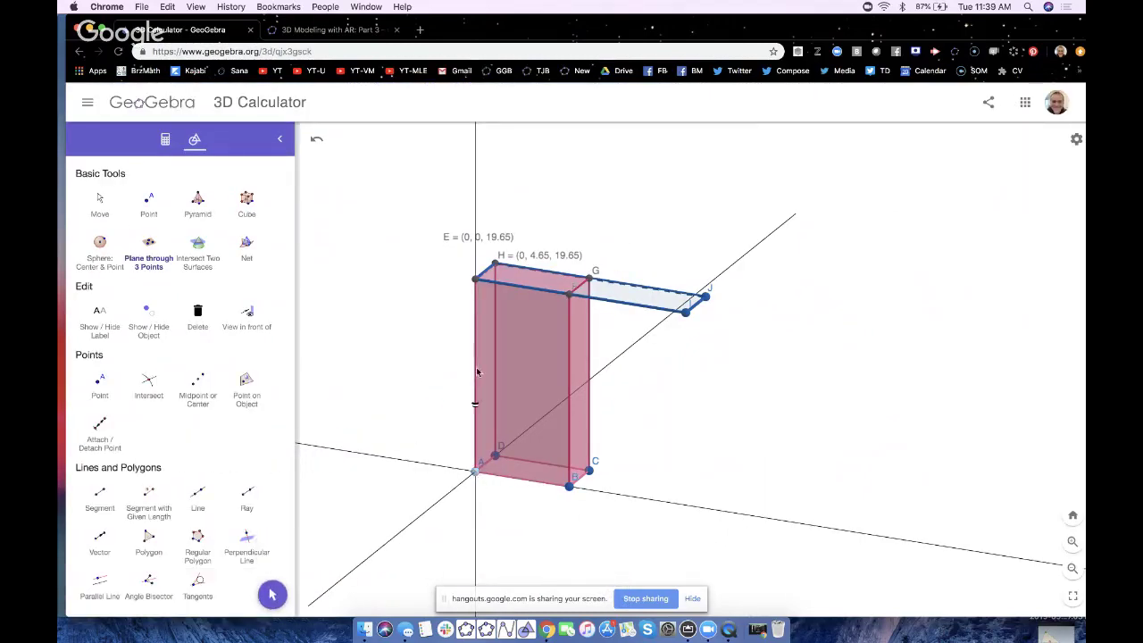
click(475, 281)
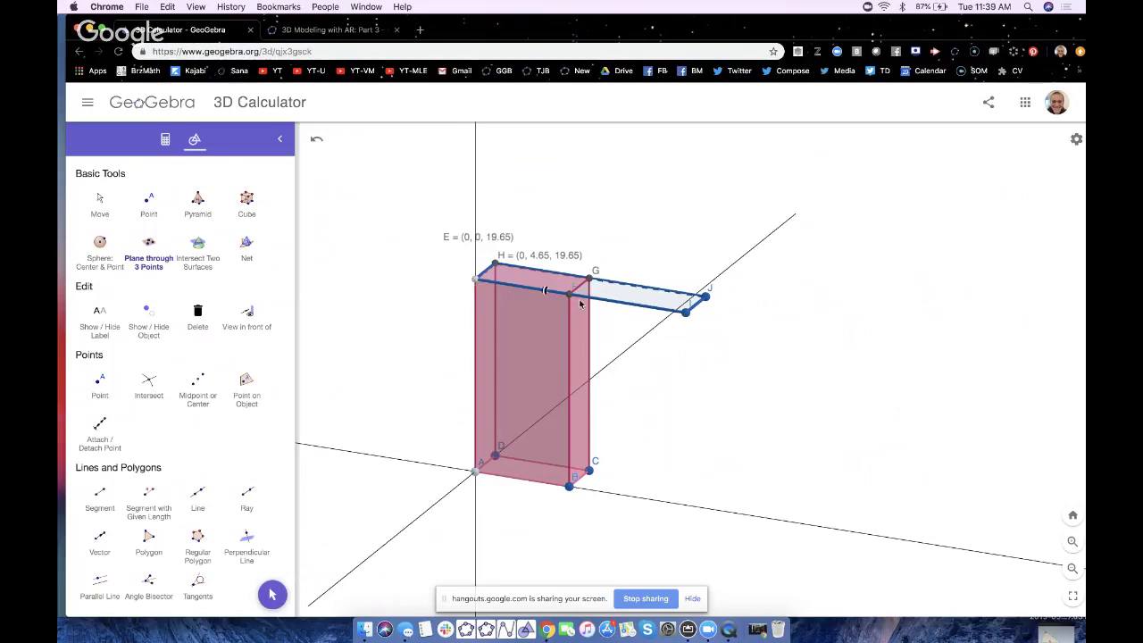
click(684, 312)
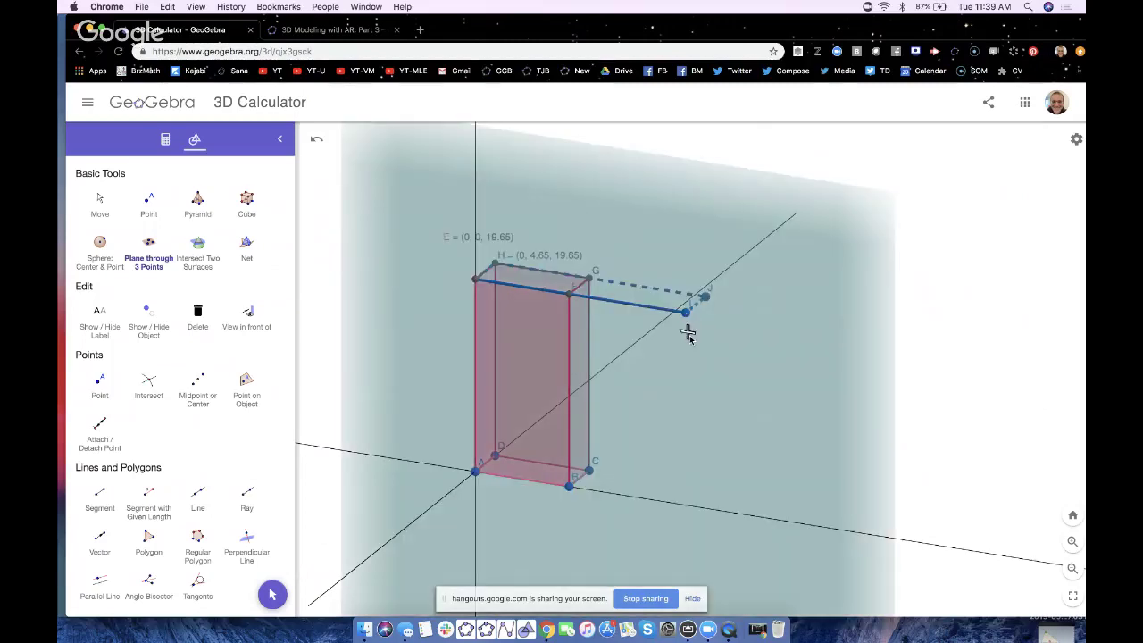
- Return to Move, rotate the view around the new plane, and pick Circle with Axis through Point
click(273, 593)
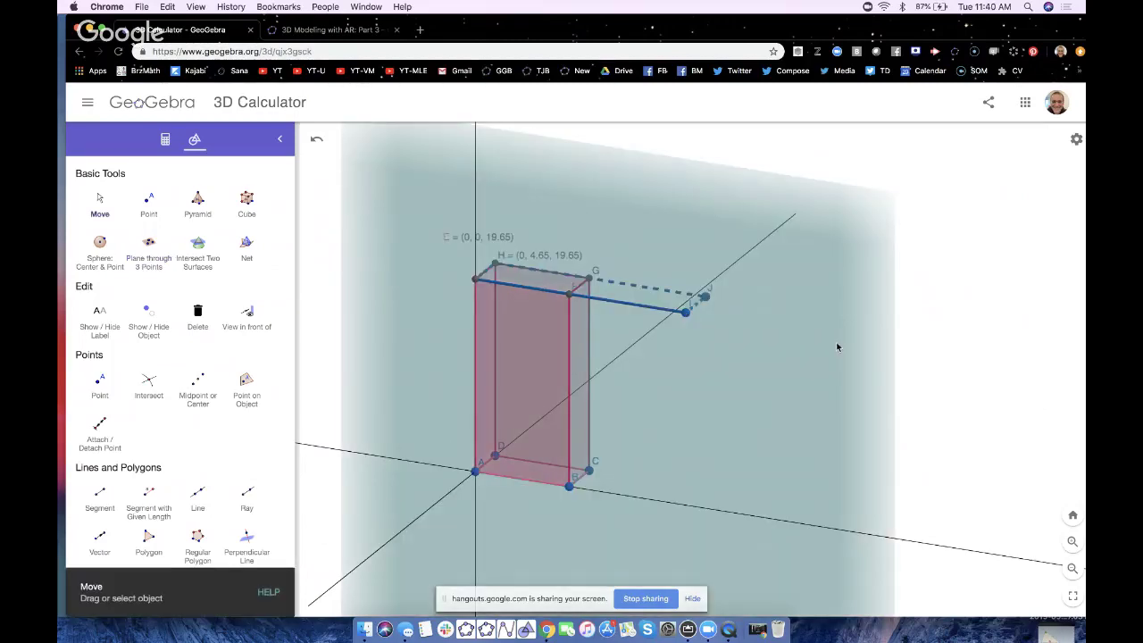
mouse_move(974, 307)
mouse_down()
mouse_move(934, 319)
mouse_move(974, 309)
mouse_up()
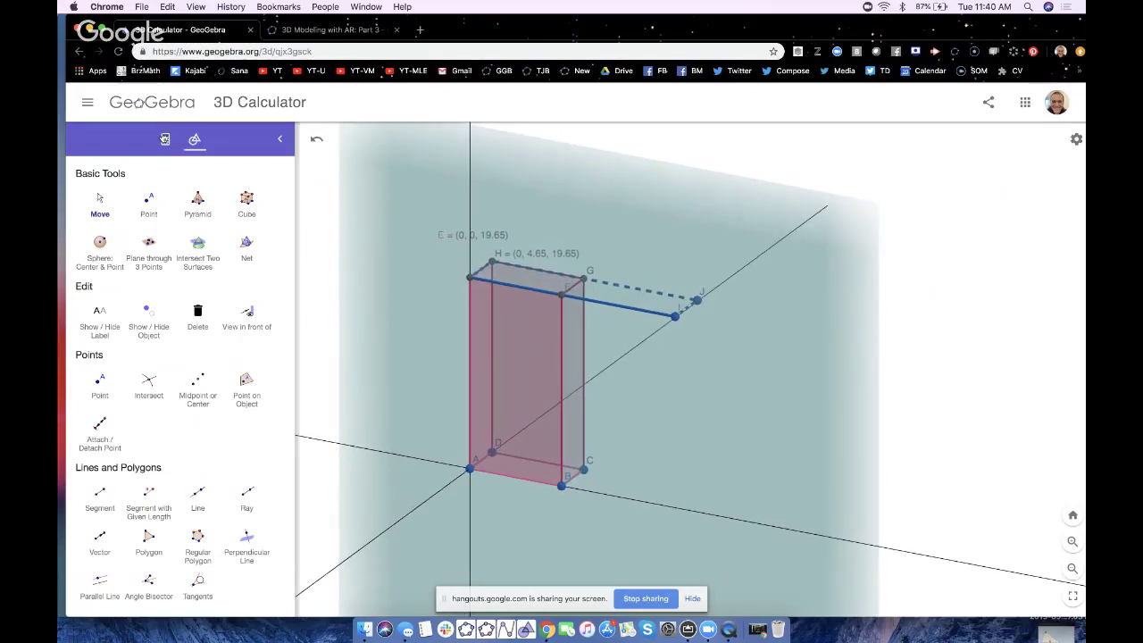
scroll(152, 398, down, 5)
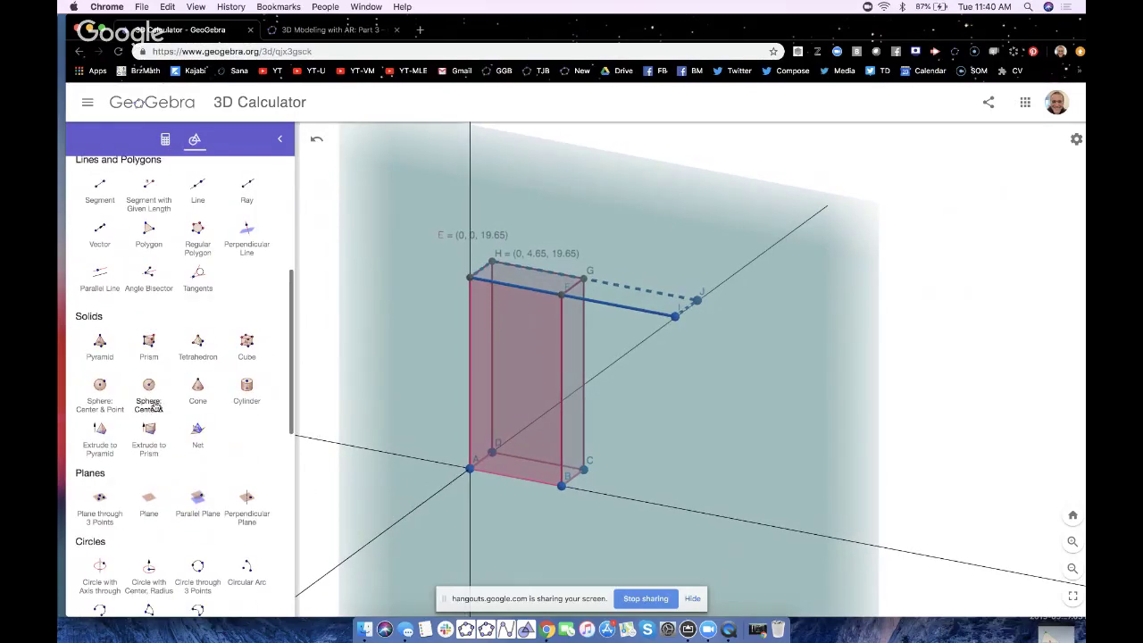
scroll(109, 437, down, 2)
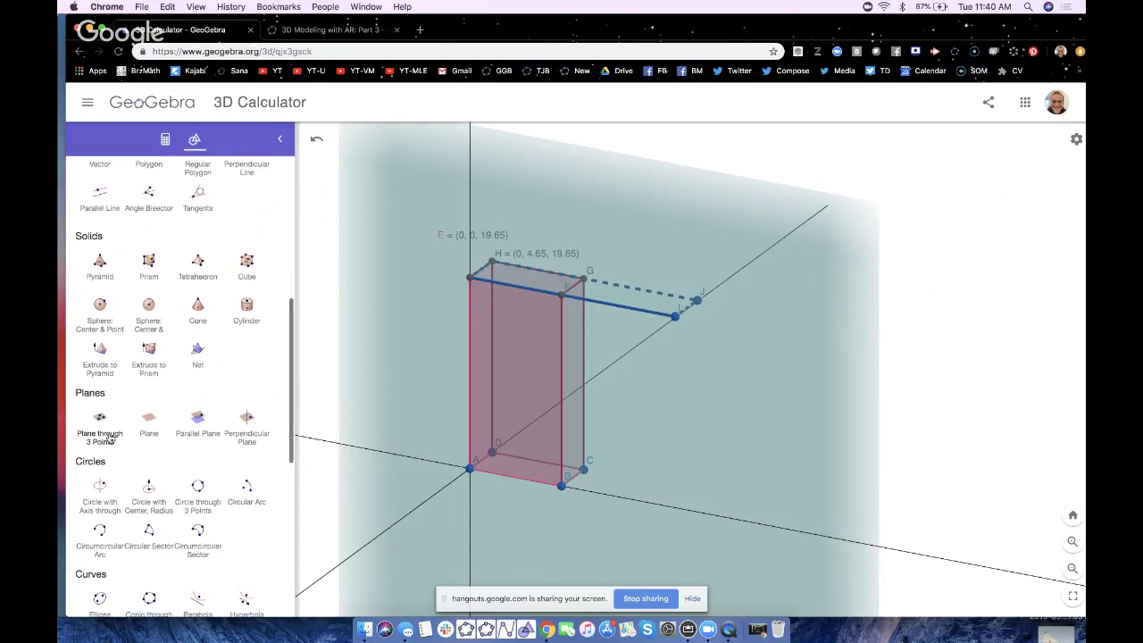
click(100, 489)
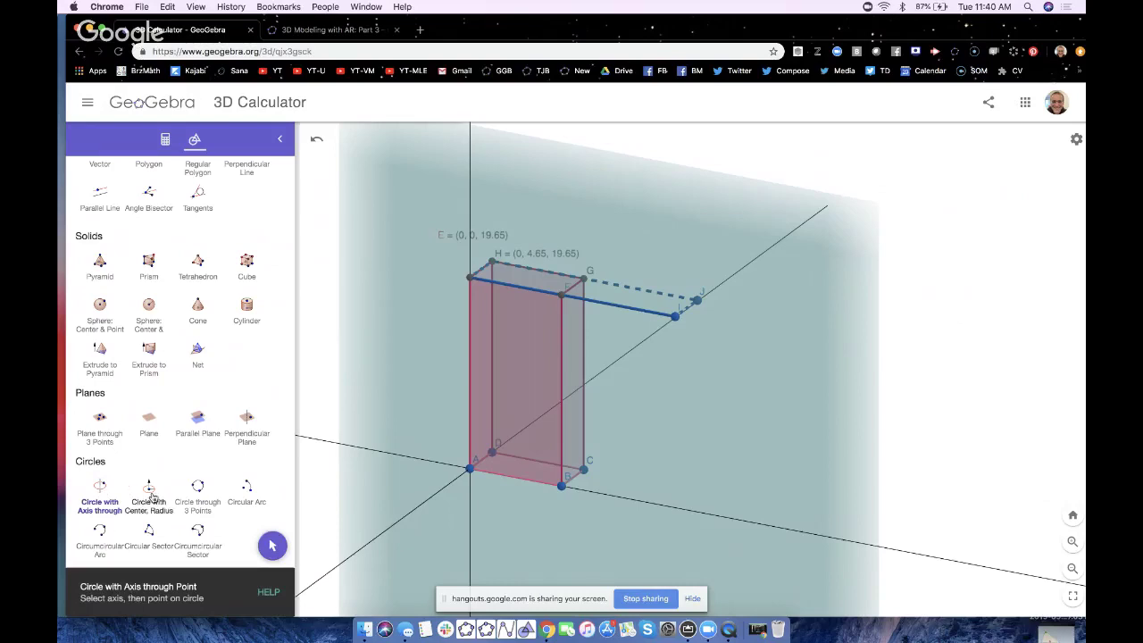
- Enter Circle(E, F, p) in the Algebra input to create circle k with radius 9.8
click(165, 139)
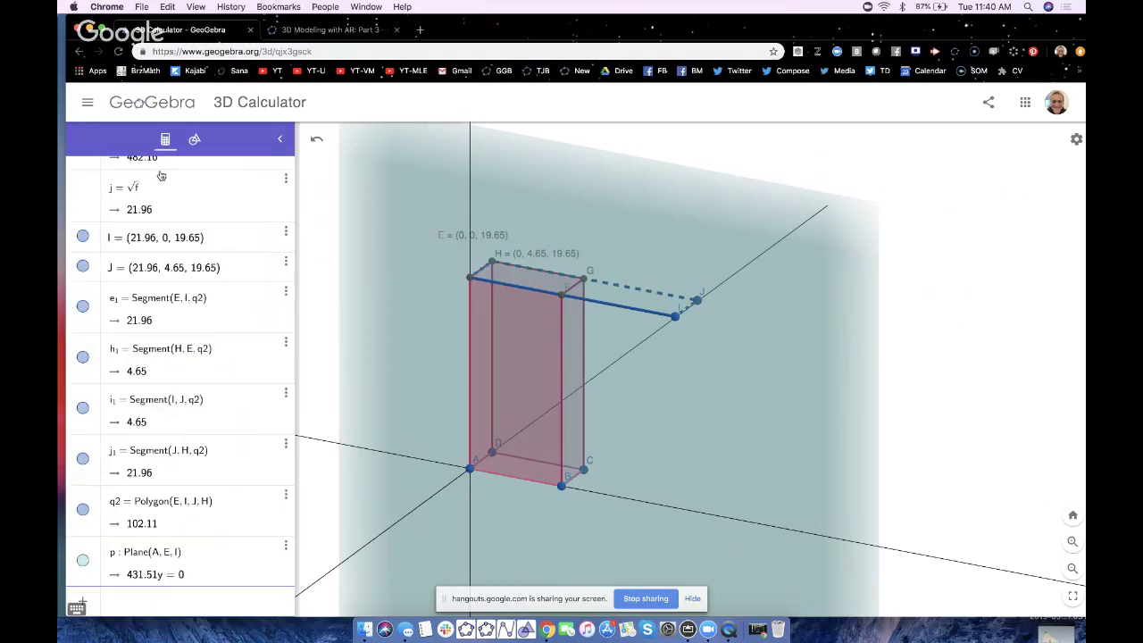
click(133, 605)
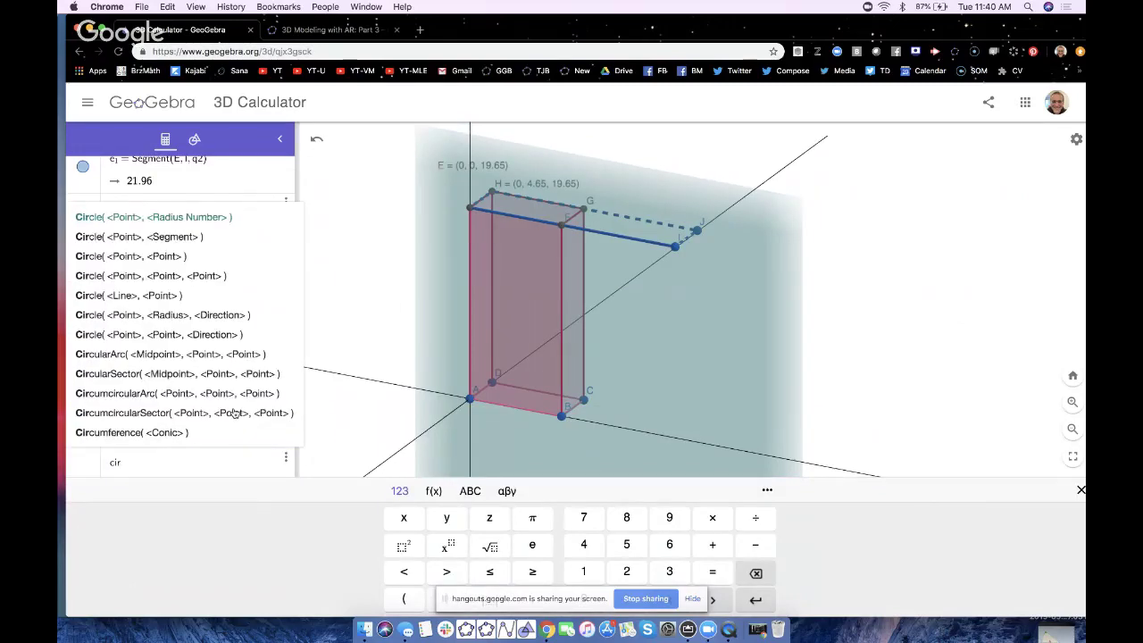
text(cle()
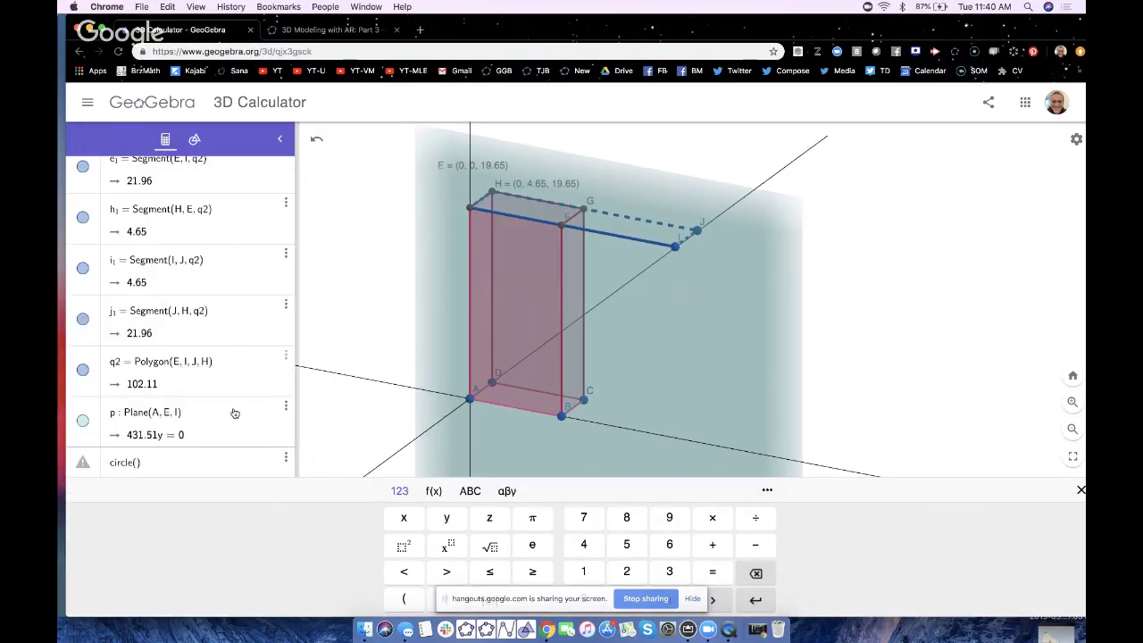
key(BackSpace)
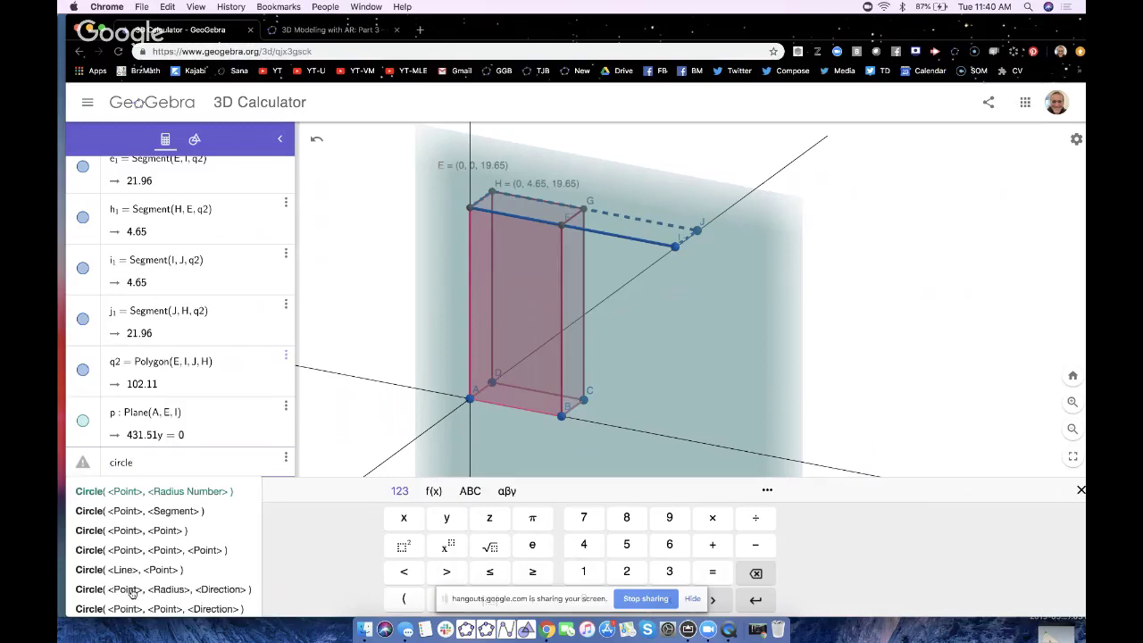
text(()
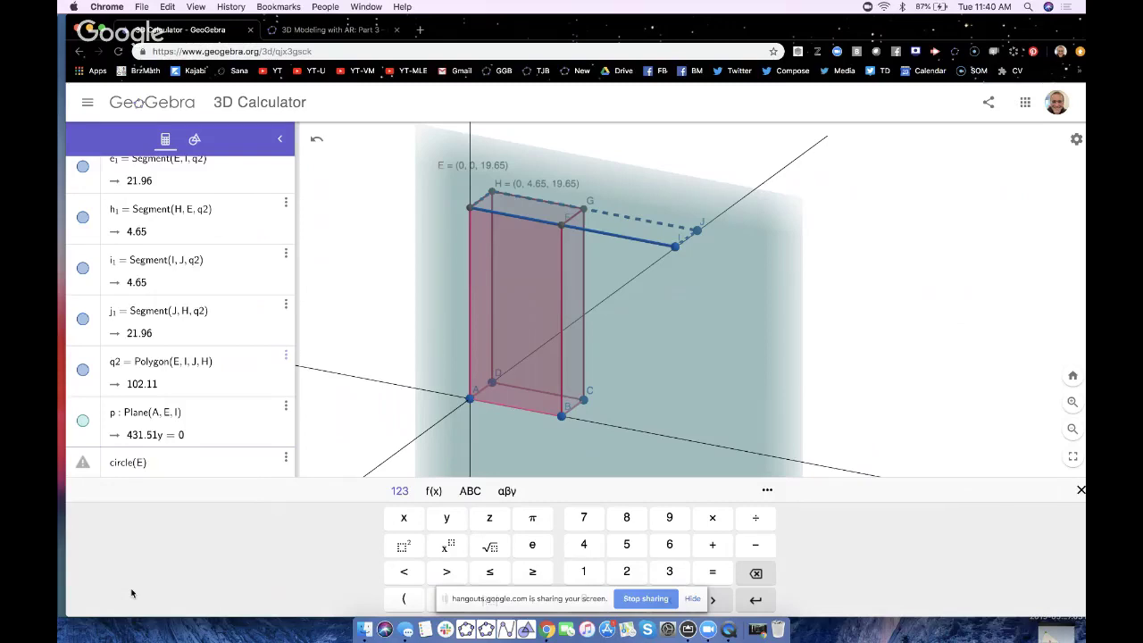
text(E, F, p)
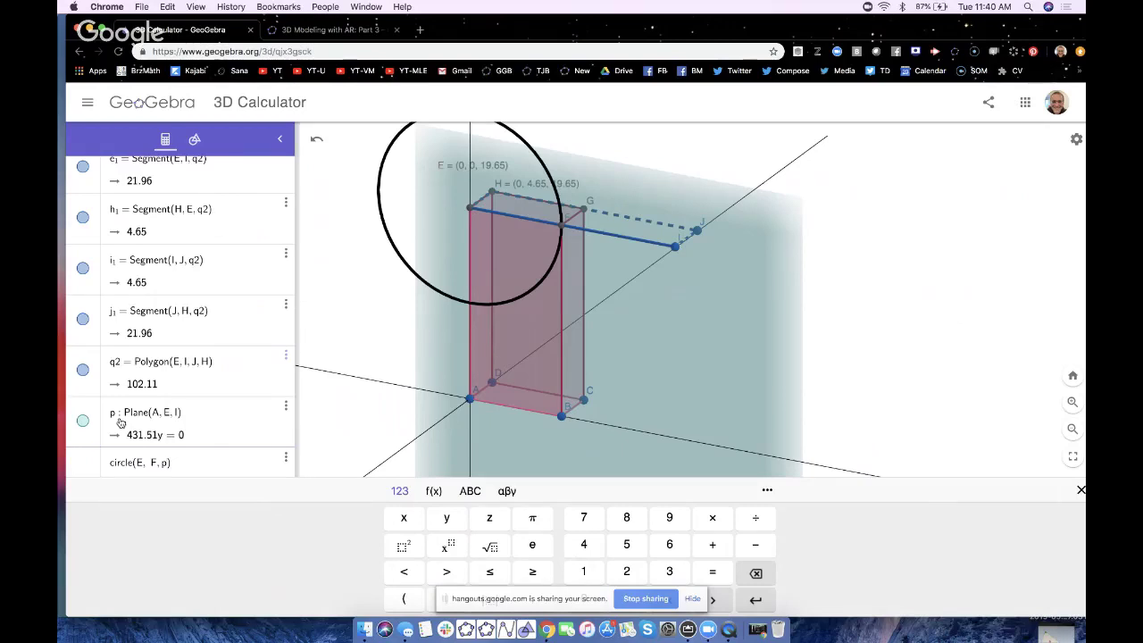
key(Return)
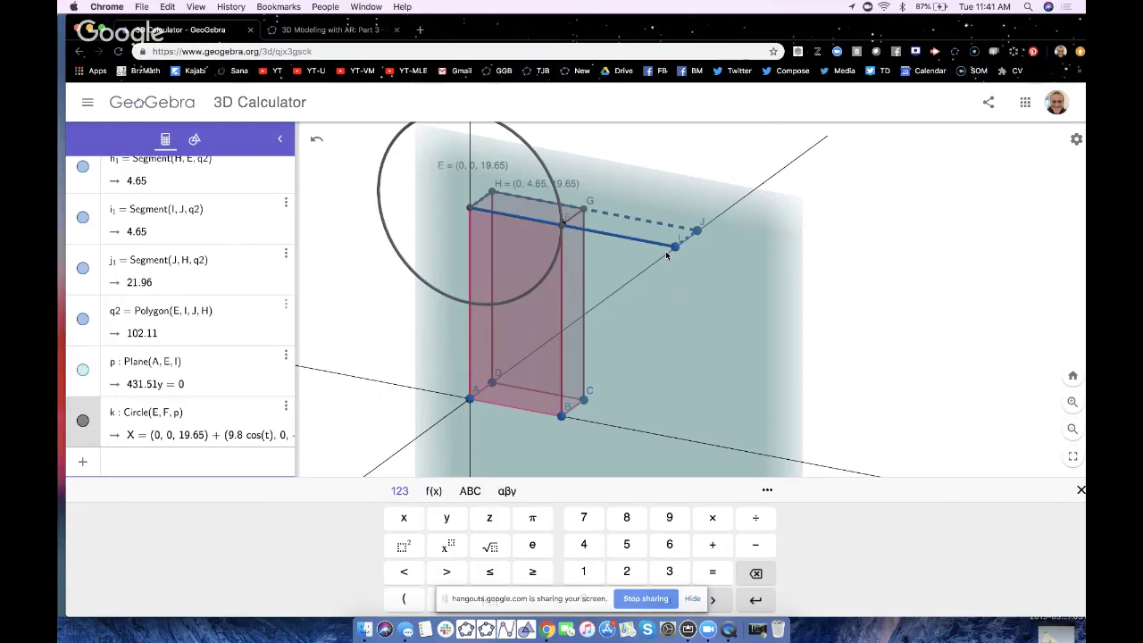
- Enter Circle(I, 19.65, p) to create circle q, then close the keyboard and face the model frontally
click(859, 287)
click(138, 605)
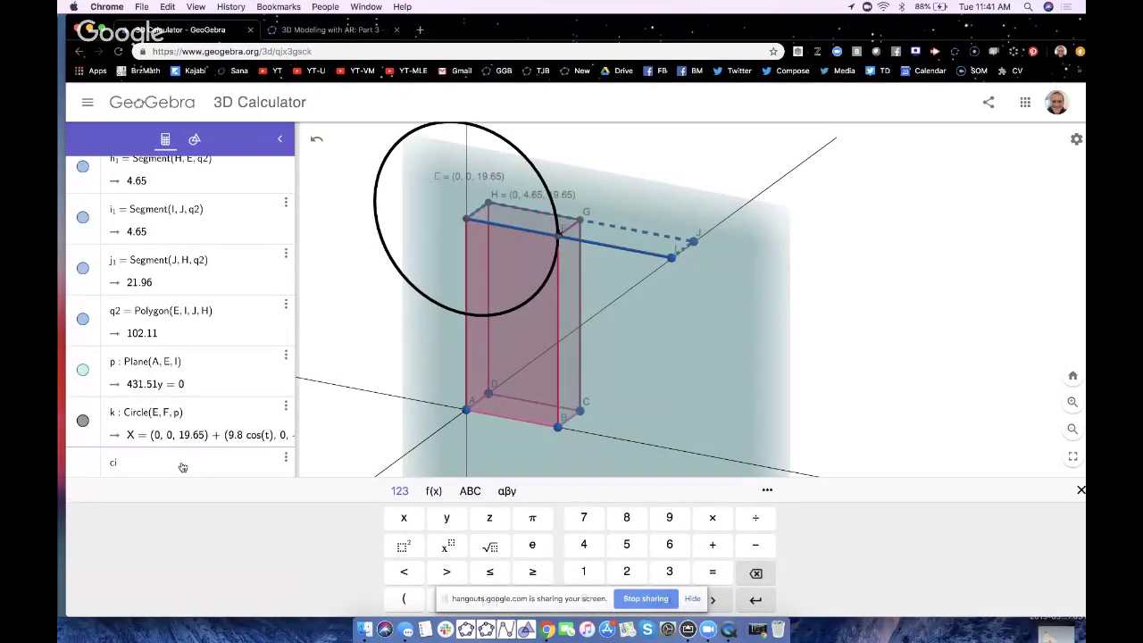
text(circle()
text(I, F)
key(BackSpace)
text(10)
text(9.)
text(65,)
text(p)
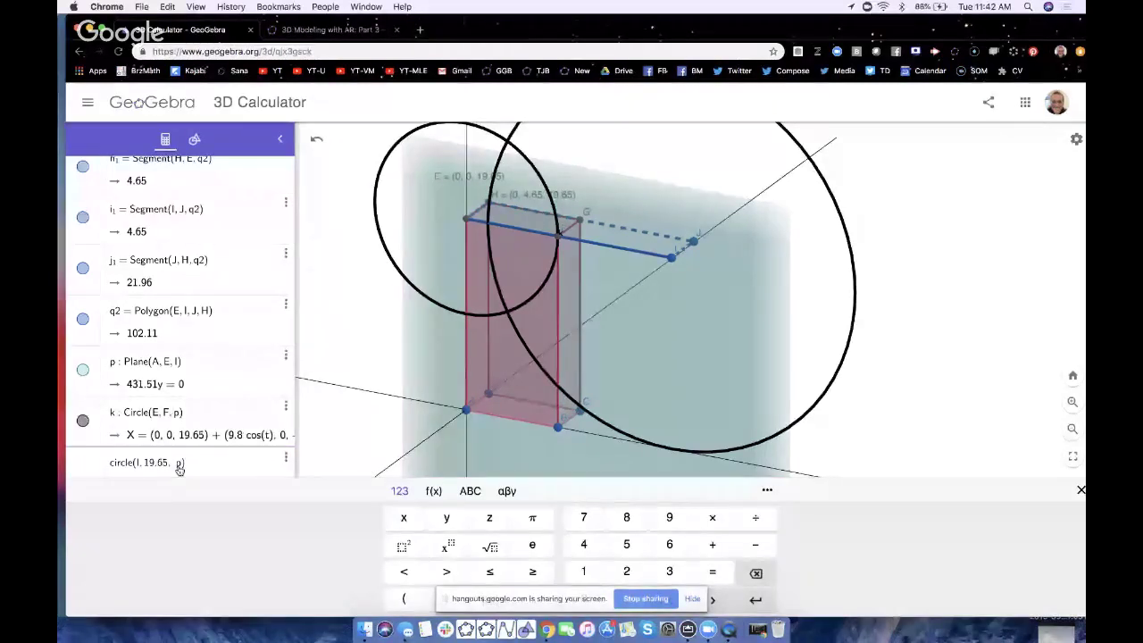
key(Return)
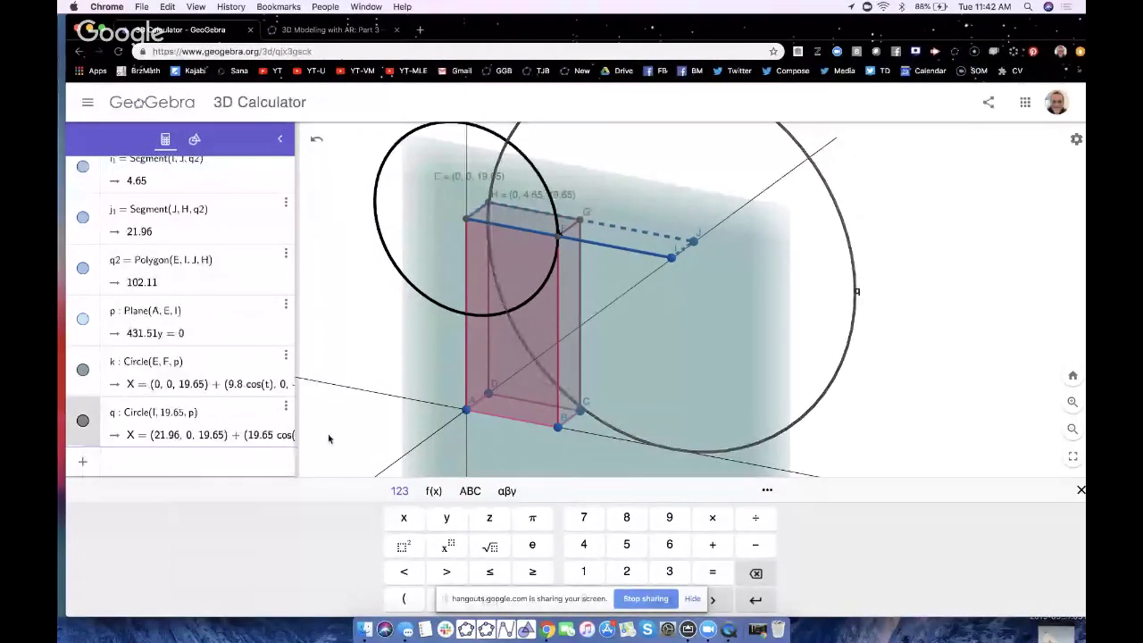
click(375, 412)
mouse_move(375, 412)
mouse_down()
mouse_move(424, 421)
mouse_move(369, 412)
mouse_up()
- Intersect the two circles to create points K (4.38, 0, 10.88) and L (4.38, 0, 28.42)
click(195, 141)
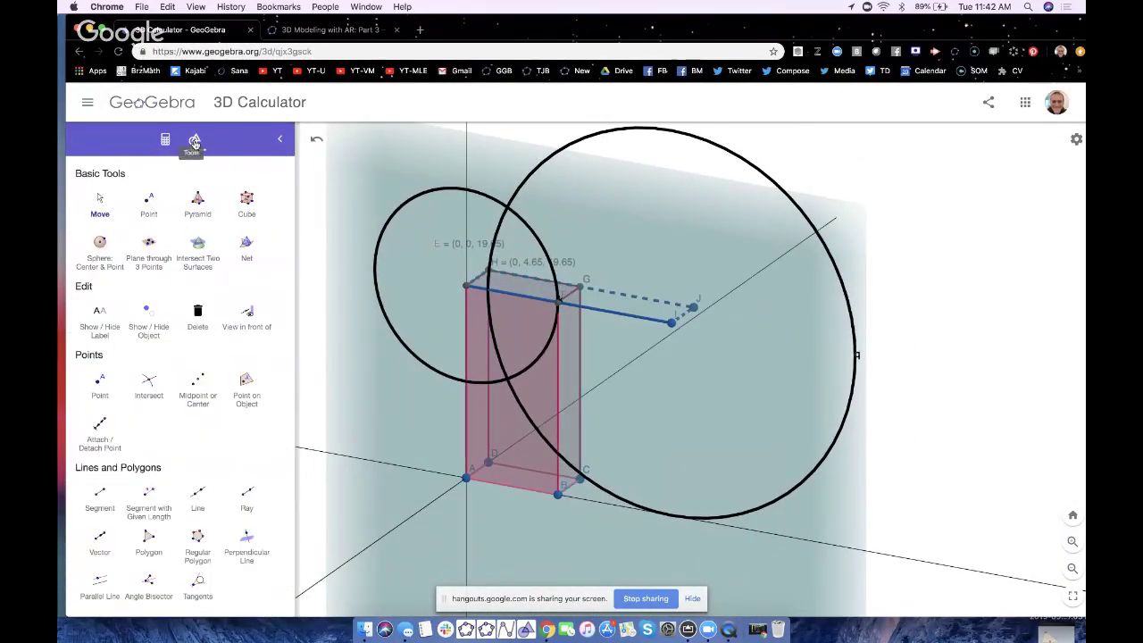
ctrl+scroll(151, 386, up, 5)
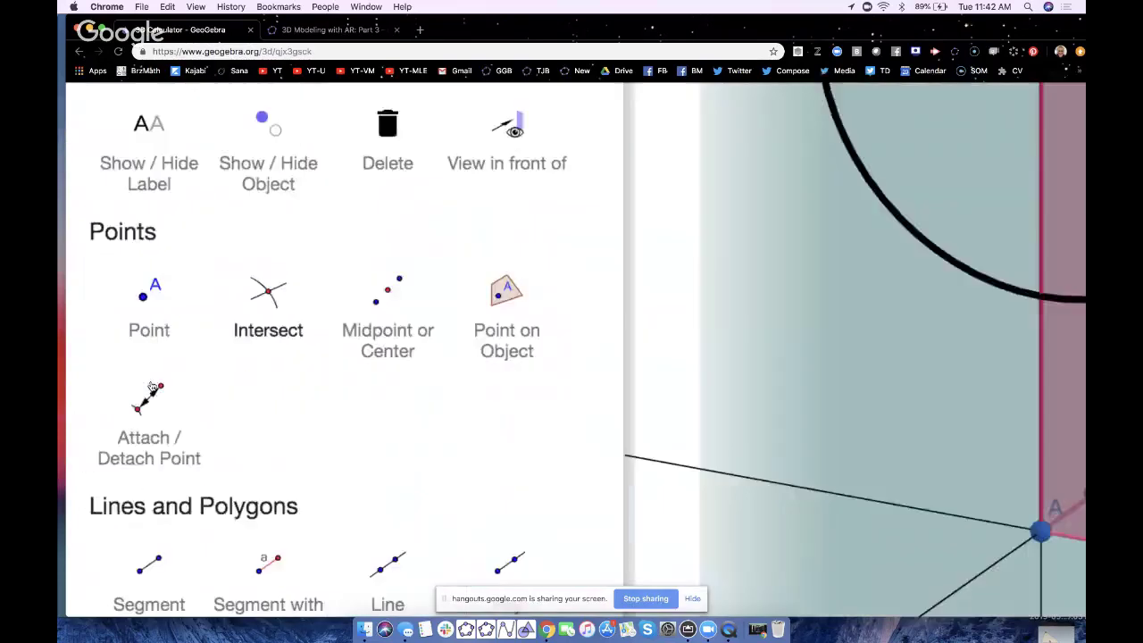
click(317, 261)
ctrl+scroll(319, 266, down, 5)
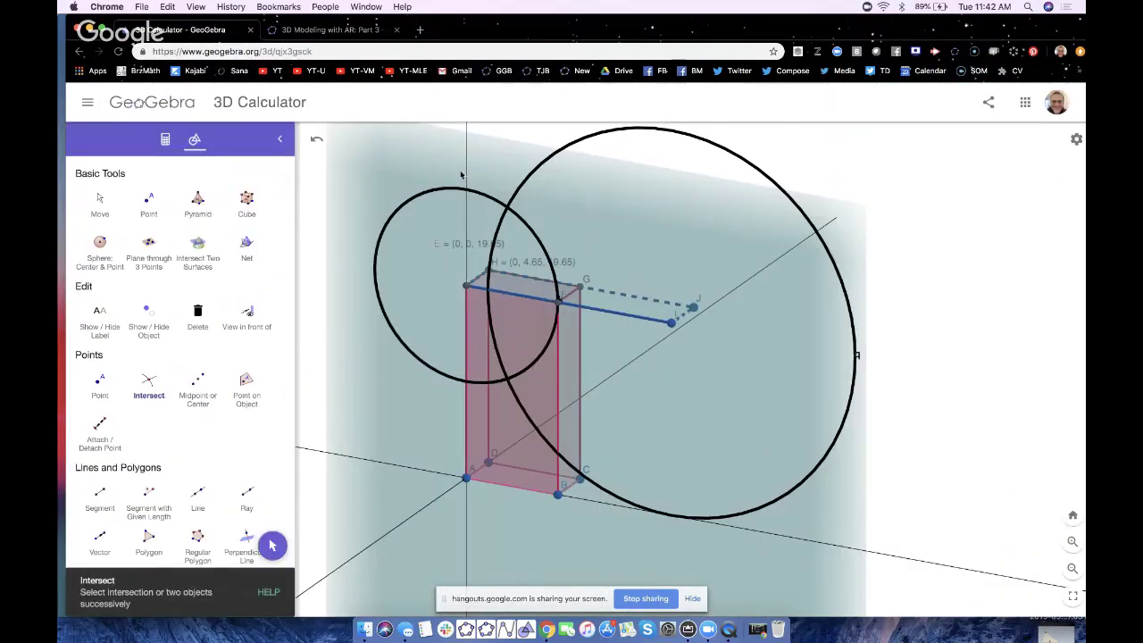
click(506, 207)
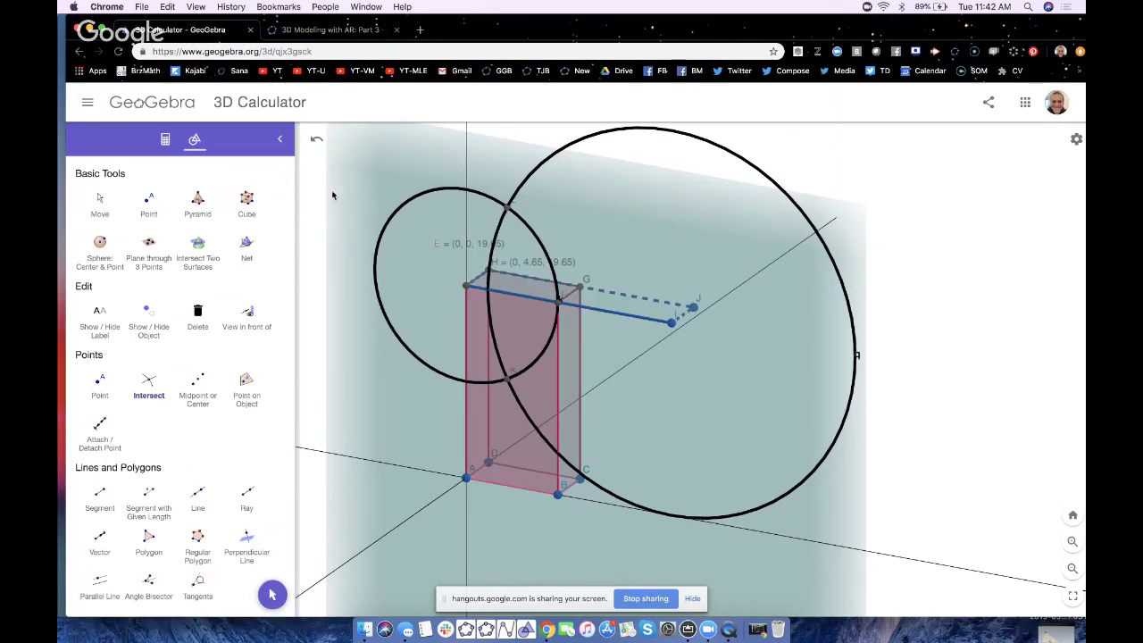
- Hide circles q and k and plane p in the Algebra view
click(165, 139)
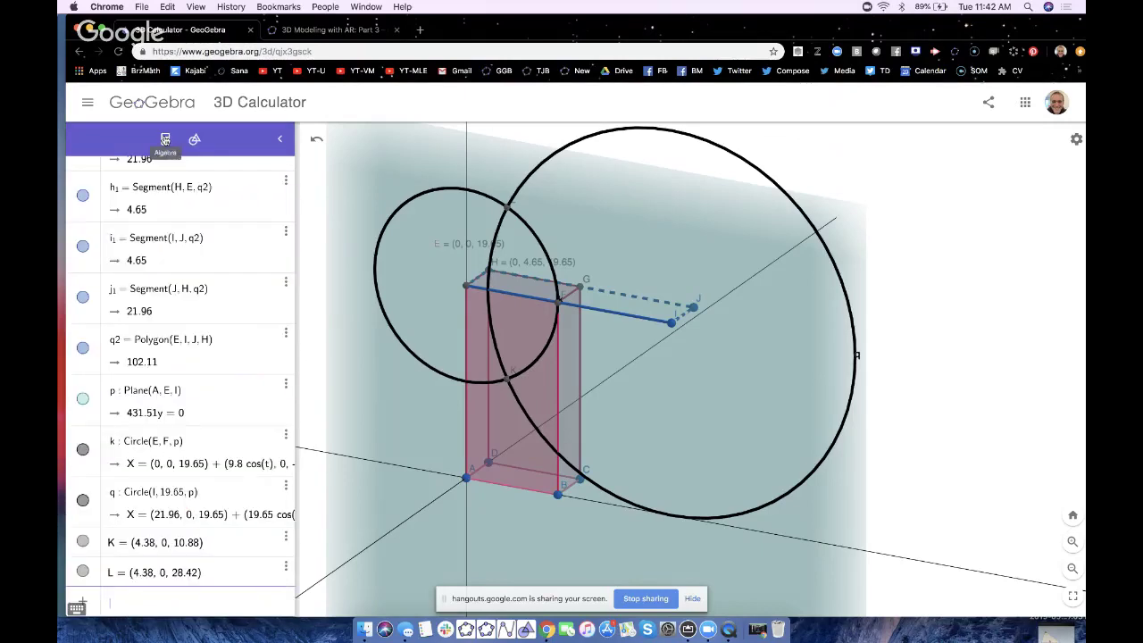
click(83, 502)
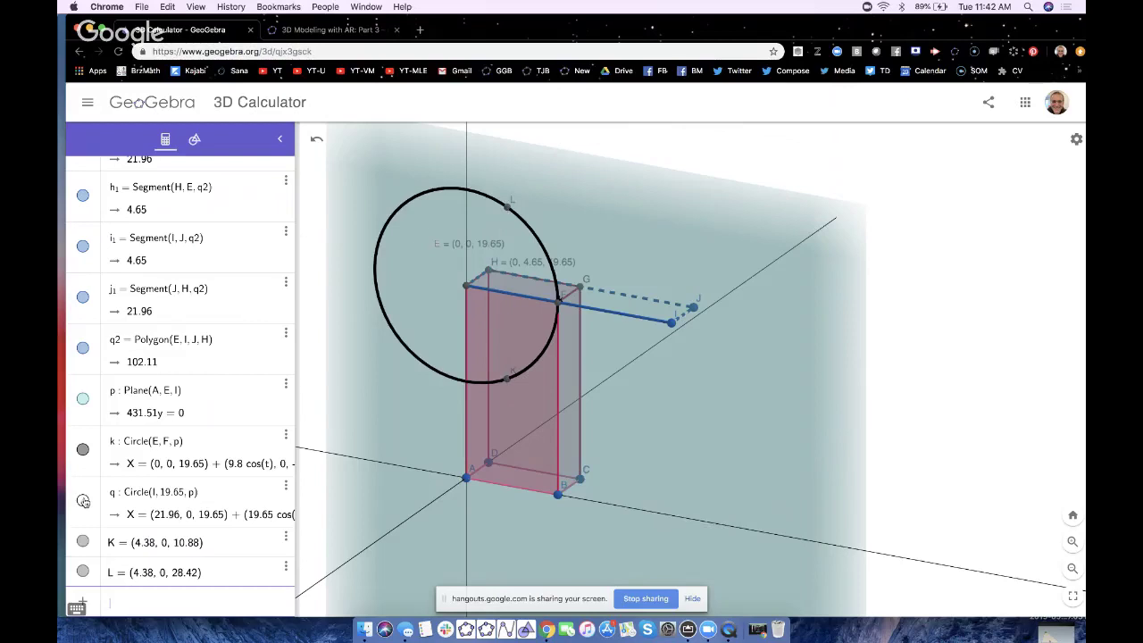
click(83, 449)
click(83, 399)
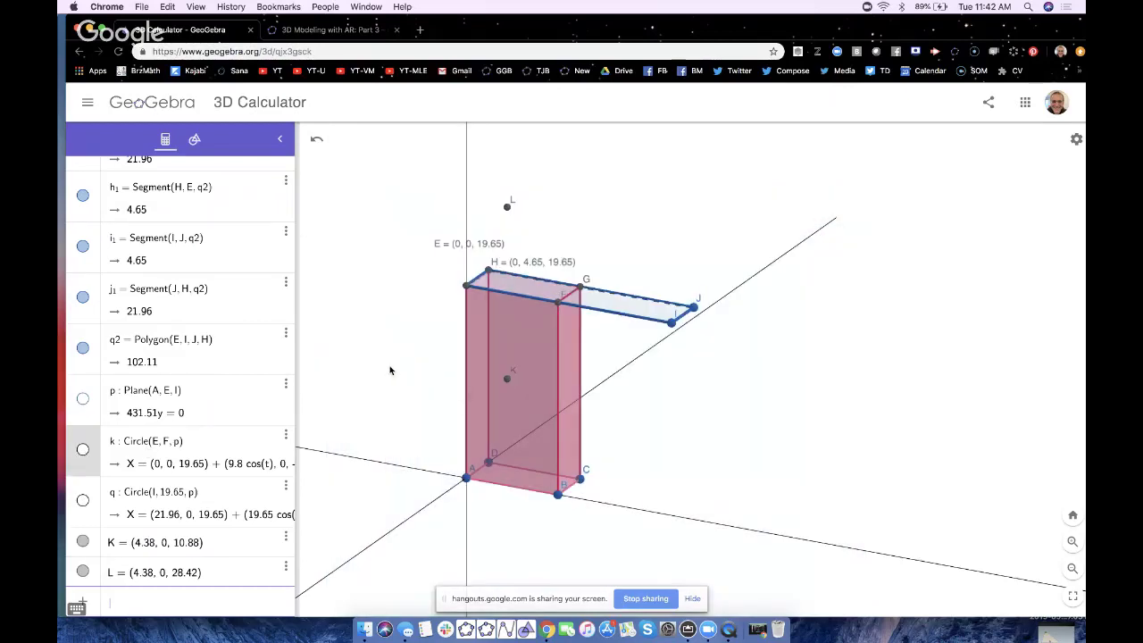
drag(387, 370, 390, 375)
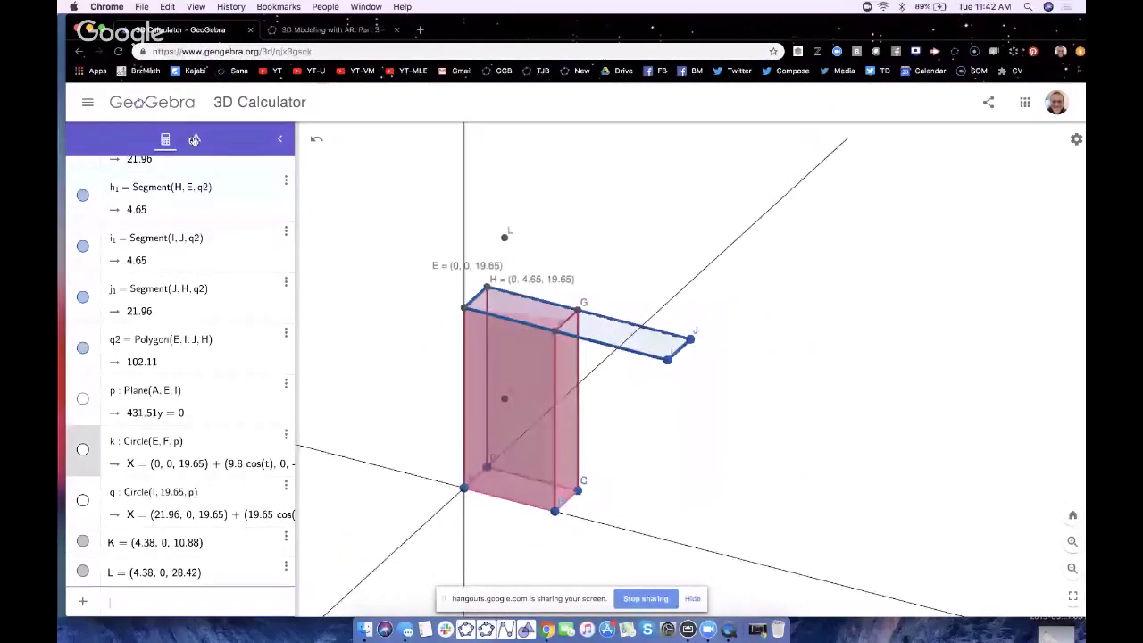
- Create a vector from point E to point H
click(194, 139)
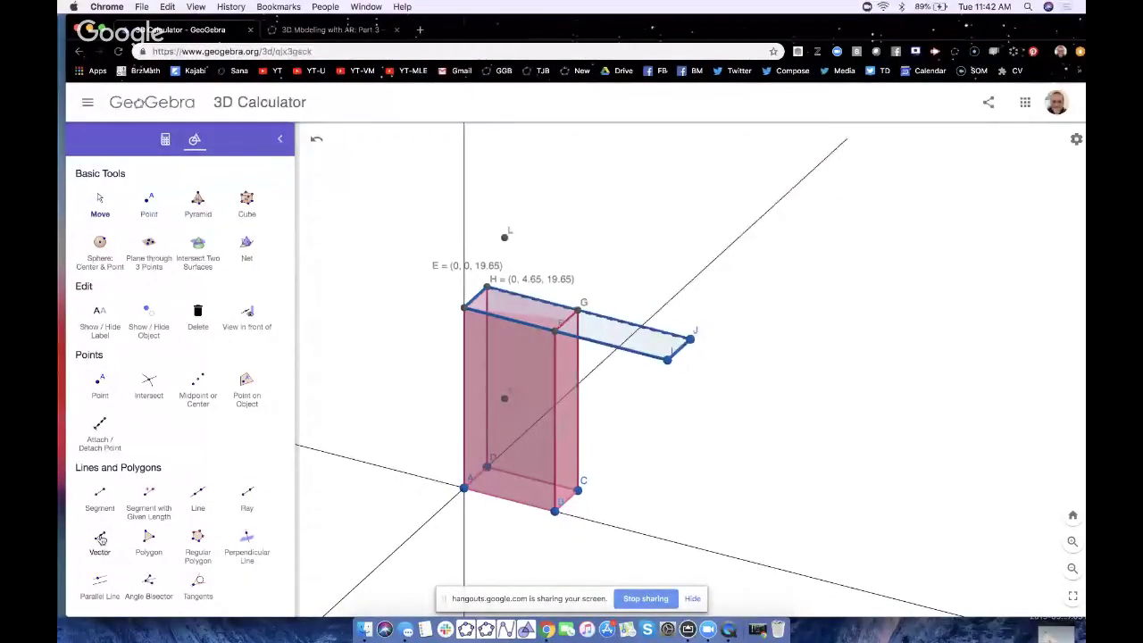
scroll(101, 487, down, 1)
click(102, 487)
ctrl+scroll(102, 486, up, 5)
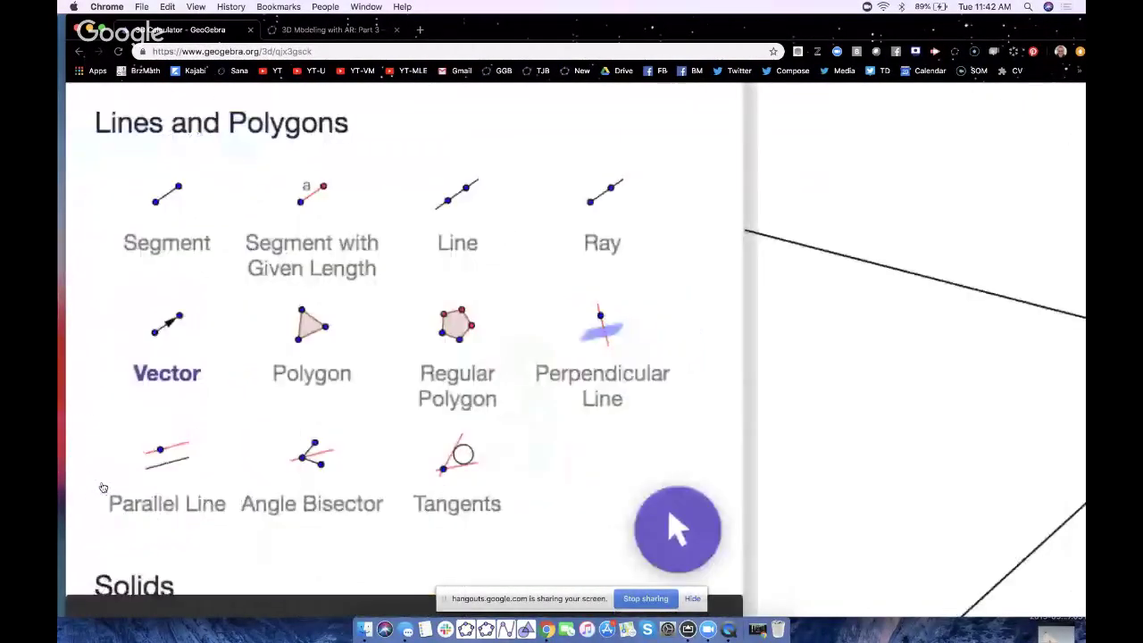
ctrl+scroll(185, 351, down, 5)
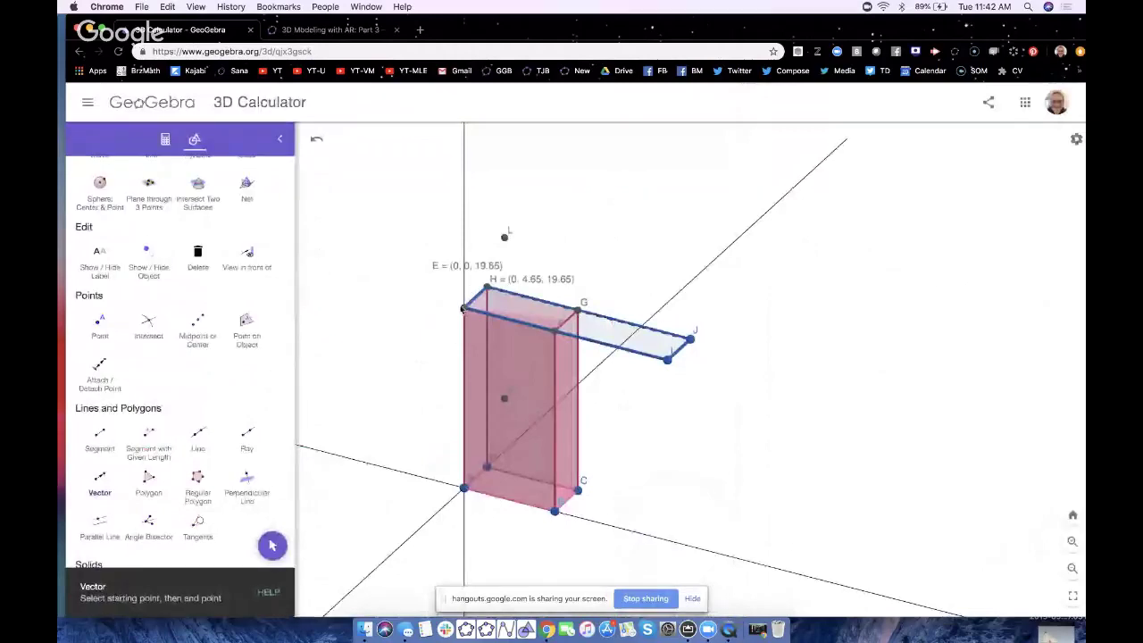
click(465, 307)
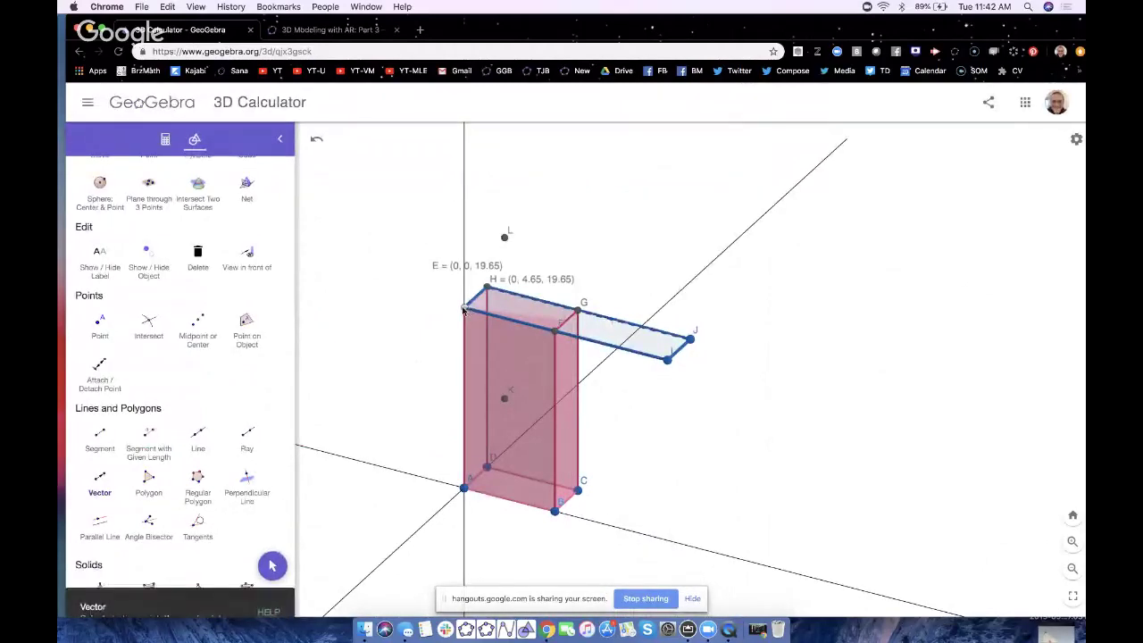
click(487, 287)
- Translate point L by the E-to-H vector to create L', then return to Move
scroll(193, 463, down, 2)
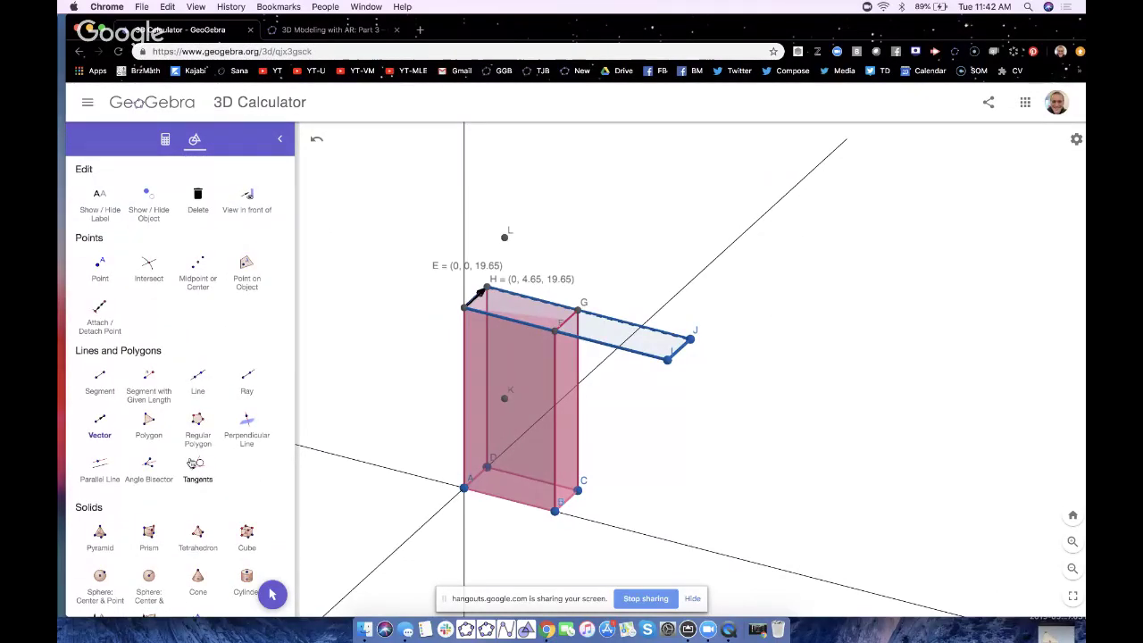
scroll(191, 463, down, 4)
scroll(191, 462, down, 1)
scroll(191, 463, down, 1)
scroll(191, 462, down, 8)
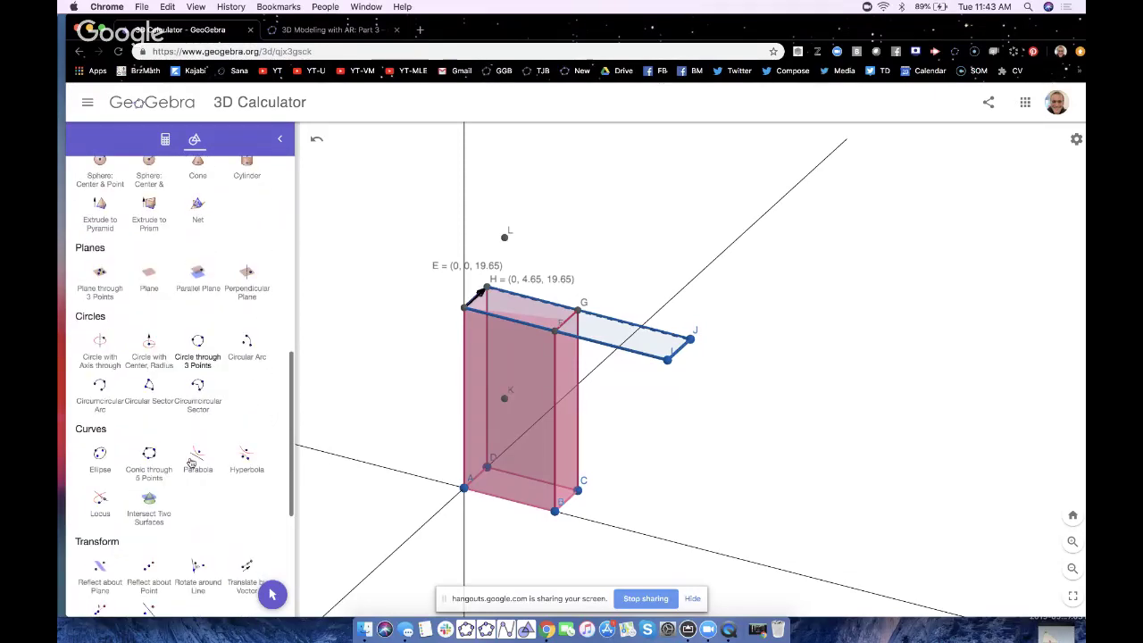
scroll(190, 463, down, 5)
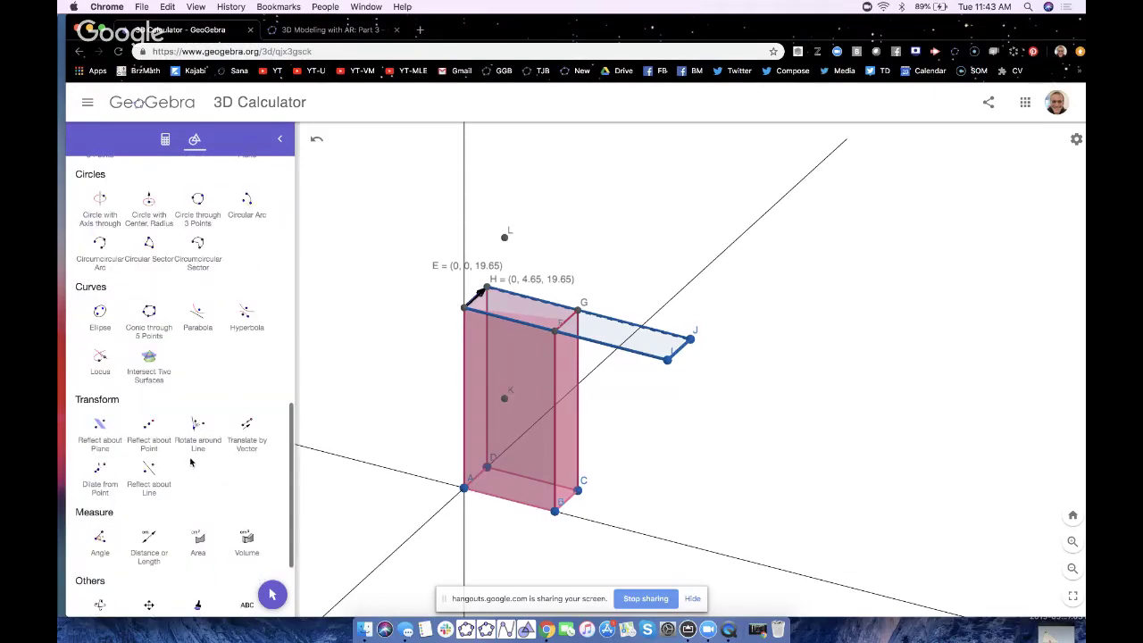
ctrl+scroll(248, 431, up, 5)
click(248, 438)
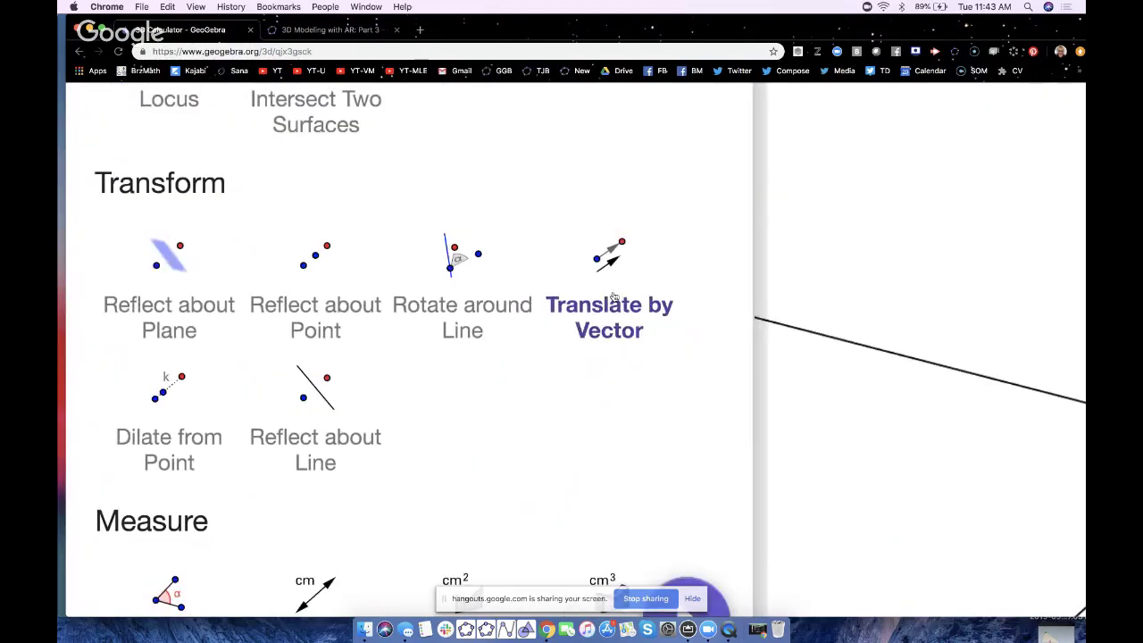
ctrl+scroll(614, 296, down, 5)
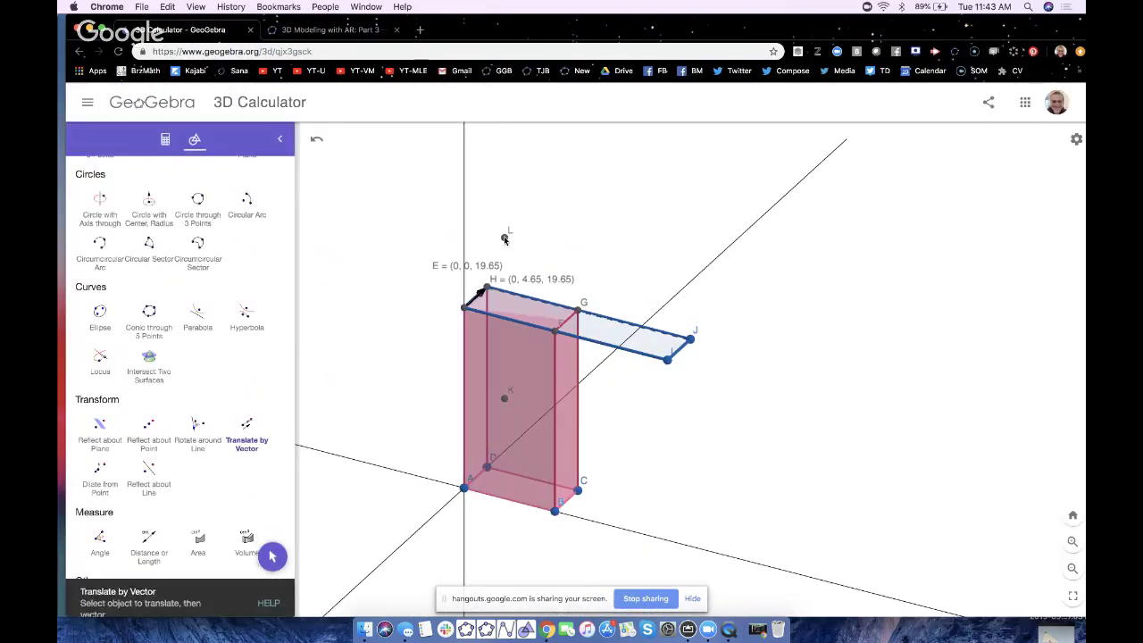
click(477, 300)
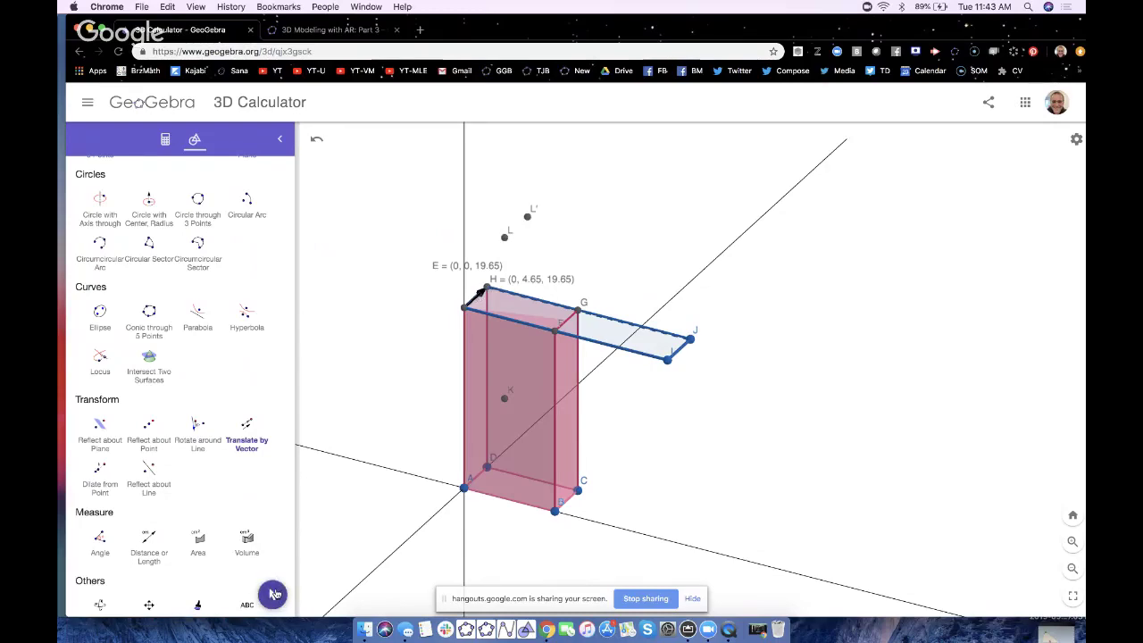
click(272, 593)
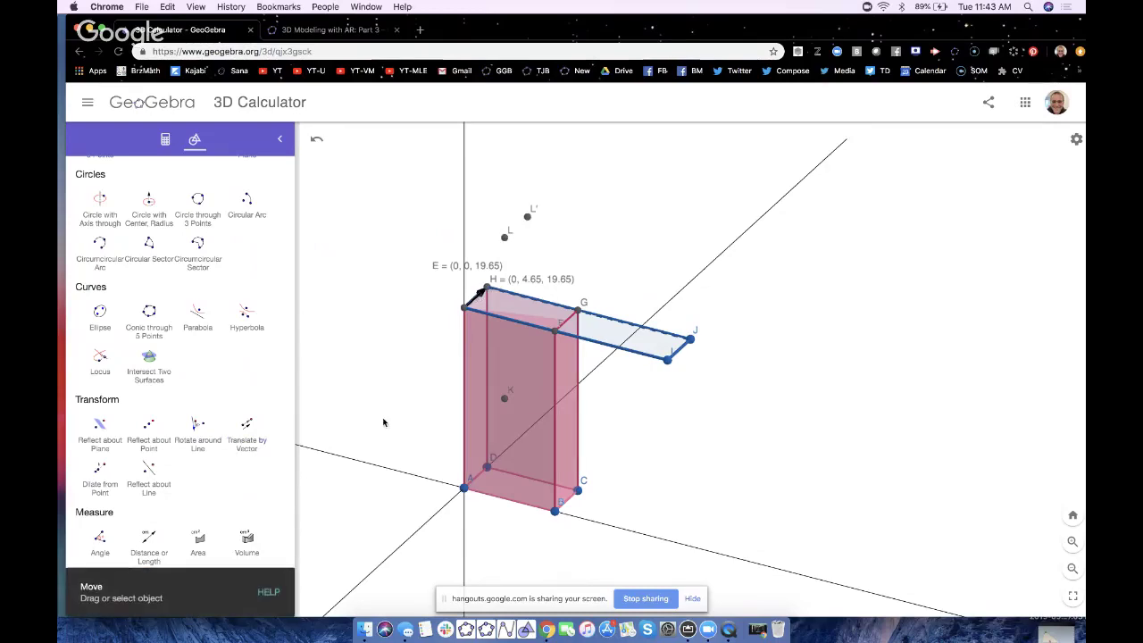
- Draw a sloped triangular polygon through E, L and I above the box
mouse_move(386, 424)
mouse_down()
mouse_move(434, 434)
mouse_move(434, 416)
mouse_move(382, 423)
mouse_up()
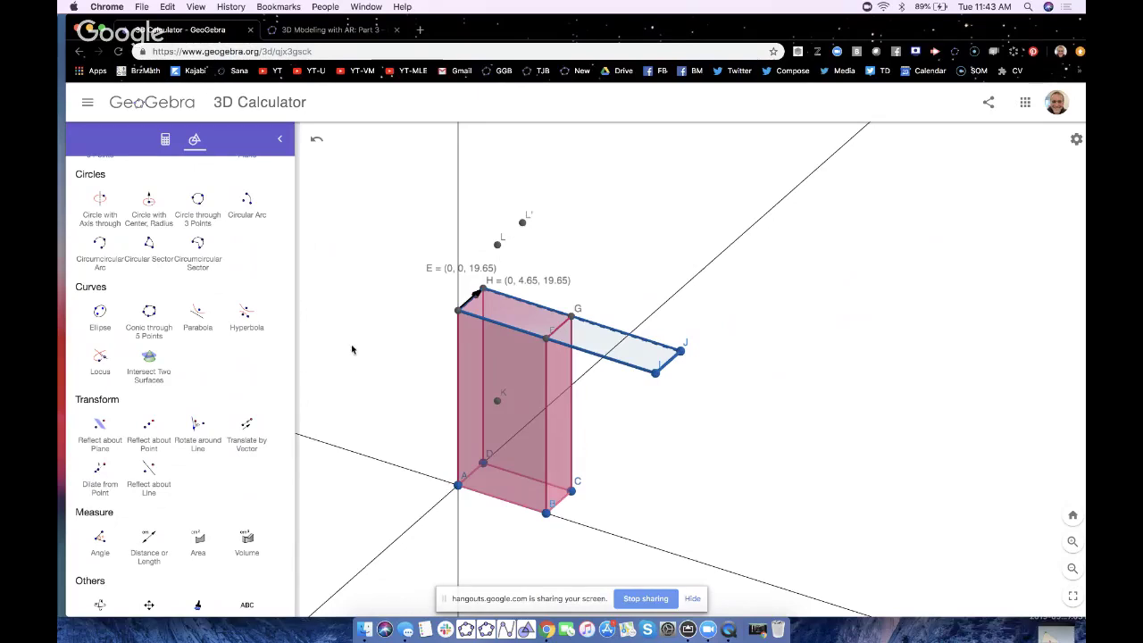
mouse_move(354, 345)
mouse_down()
mouse_move(360, 354)
mouse_move(354, 343)
mouse_up()
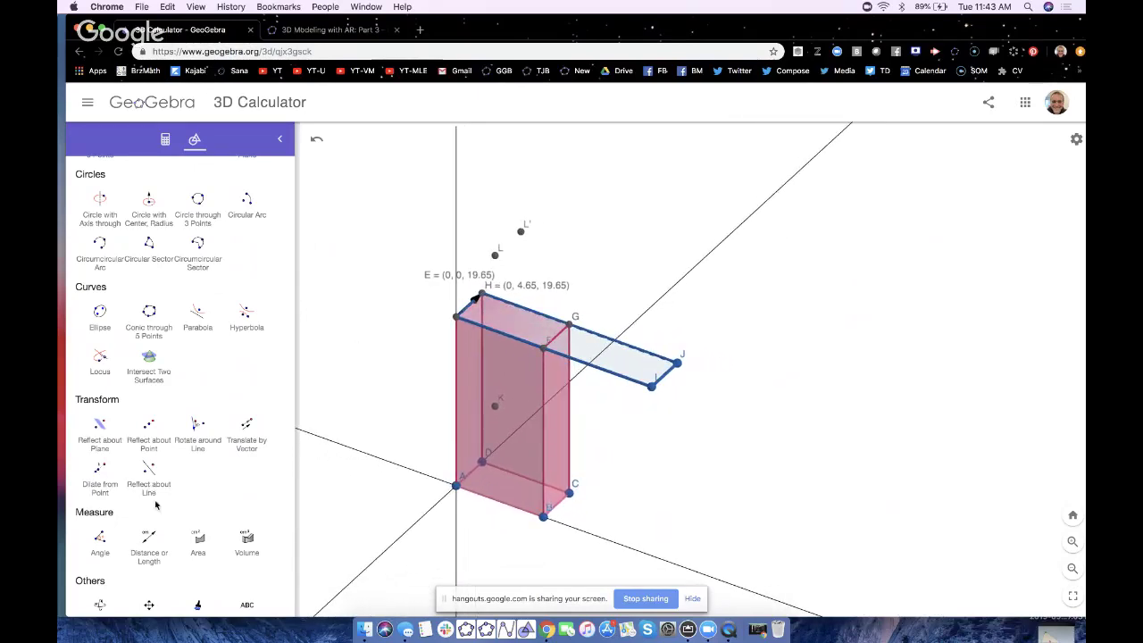
scroll(177, 357, up, 7)
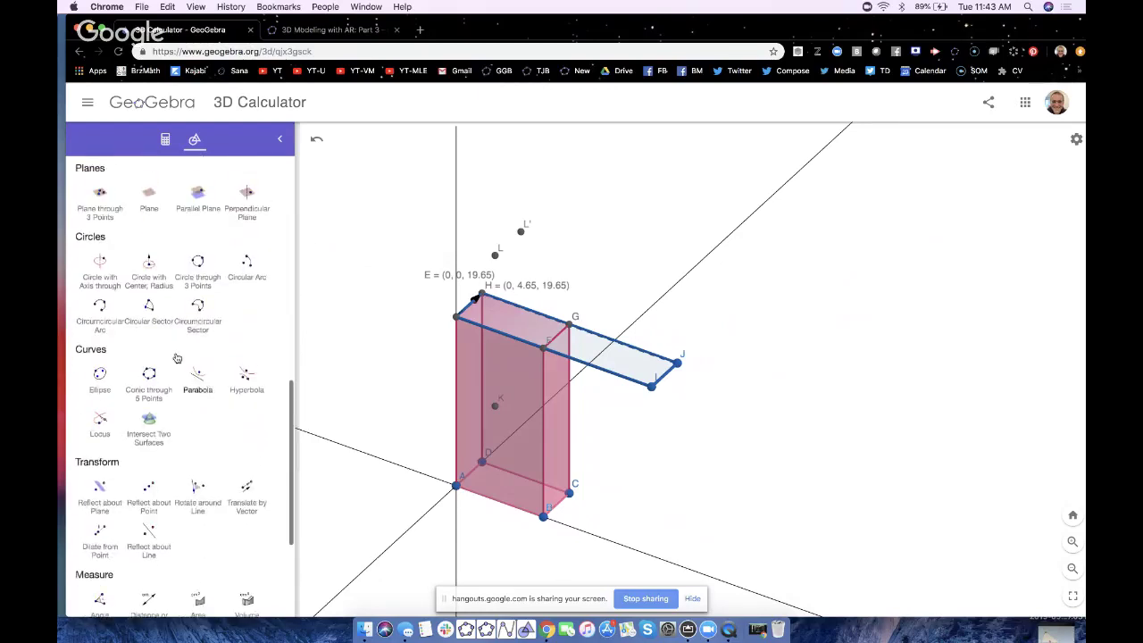
scroll(177, 357, down, 3)
scroll(177, 357, up, 2)
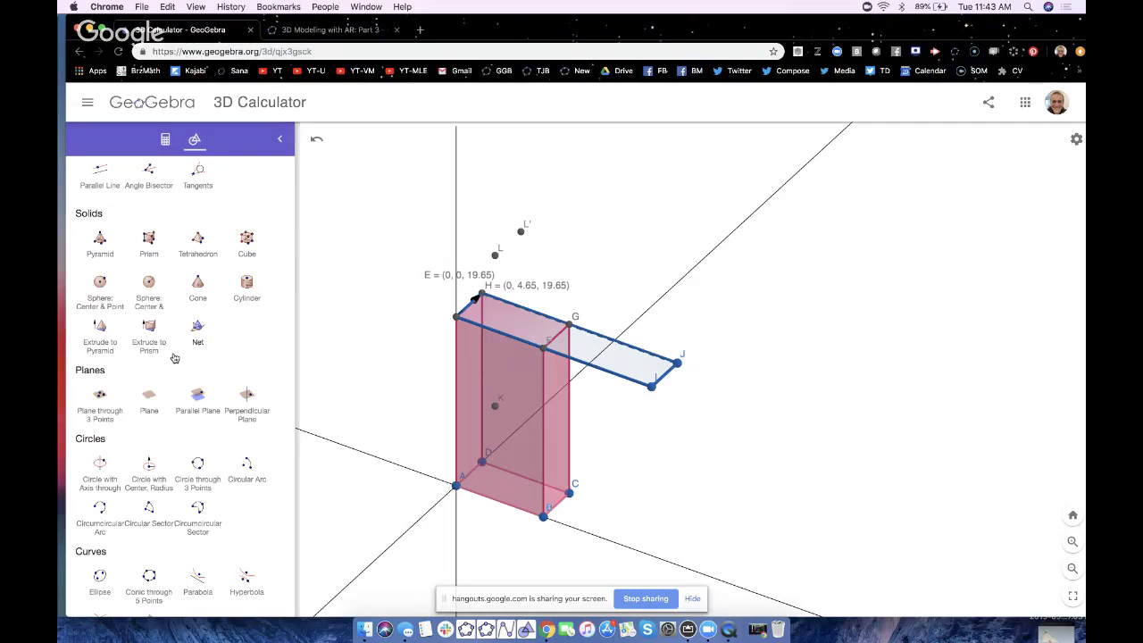
scroll(125, 332, up, 2)
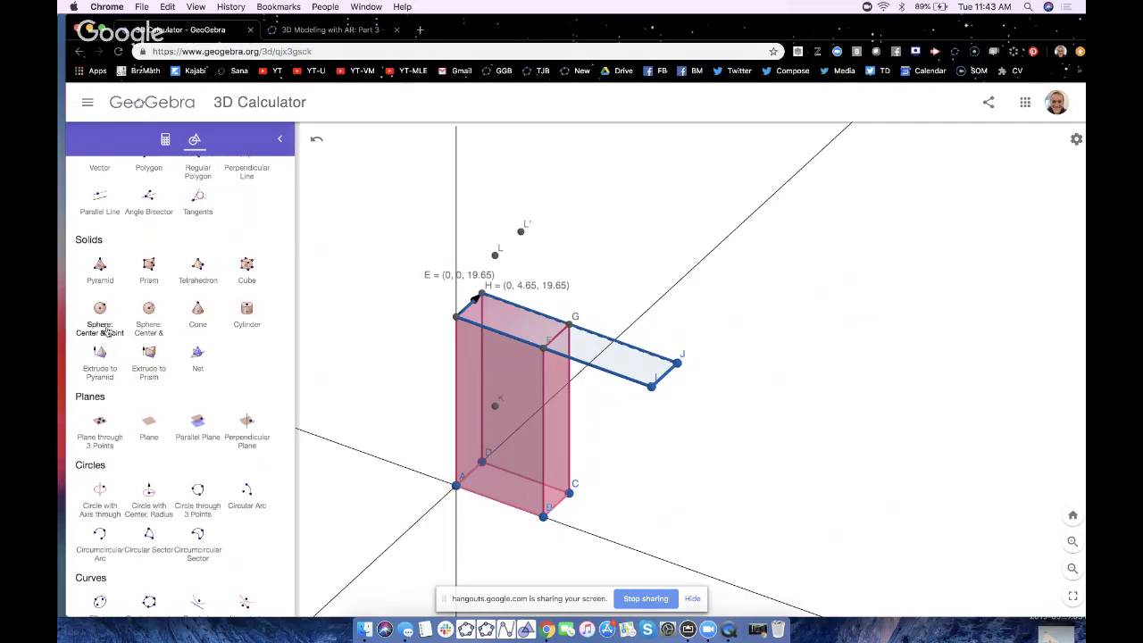
scroll(147, 321, up, 3)
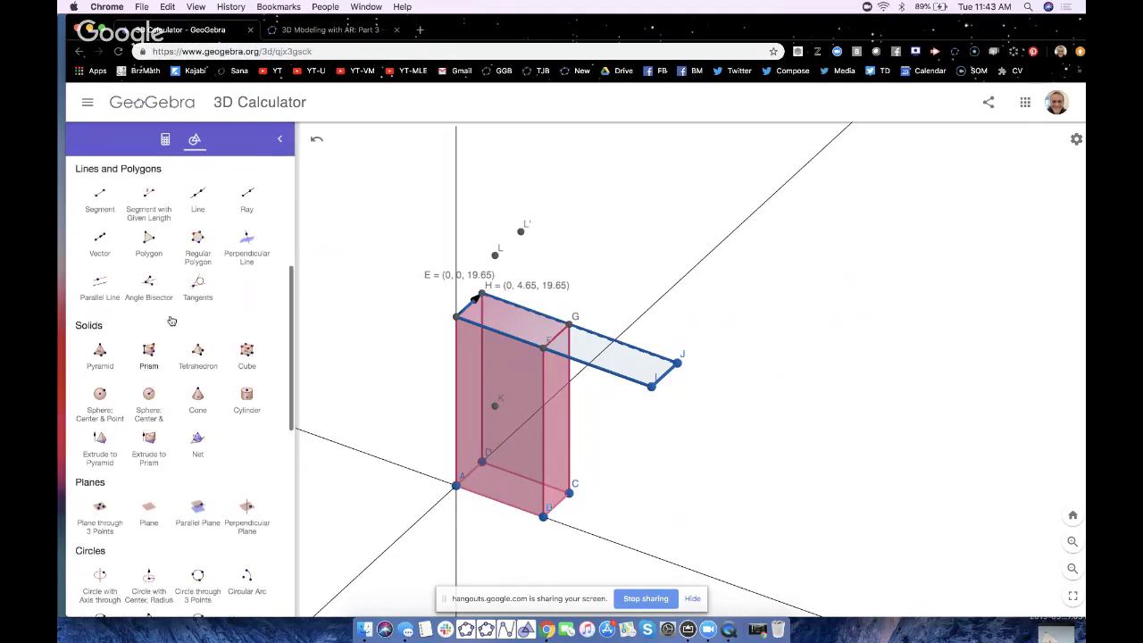
click(149, 241)
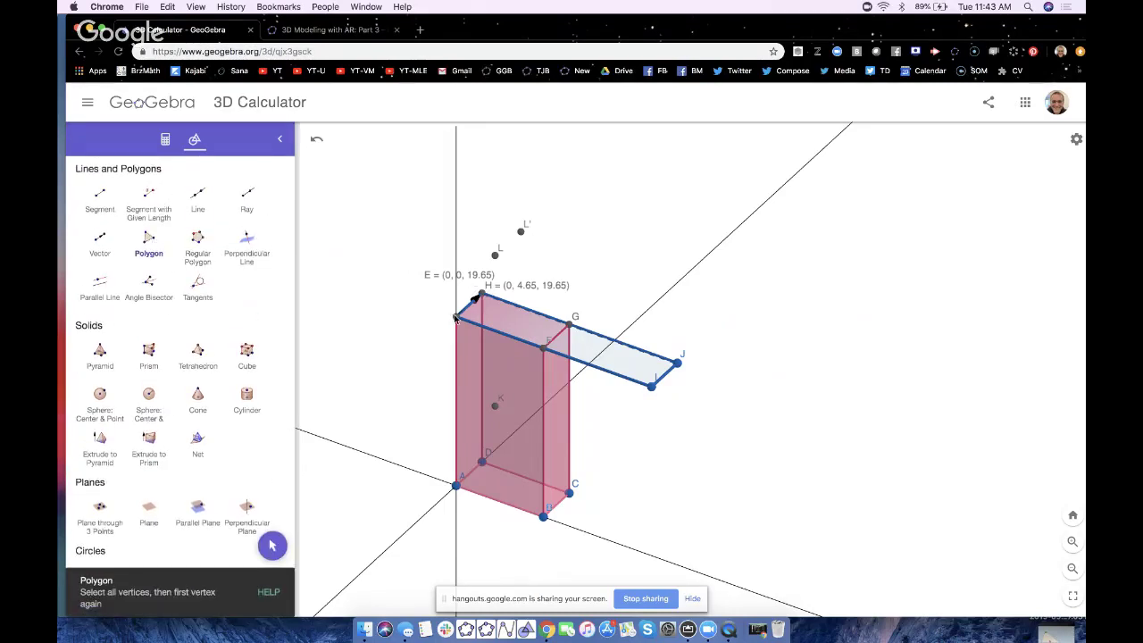
click(456, 315)
click(495, 255)
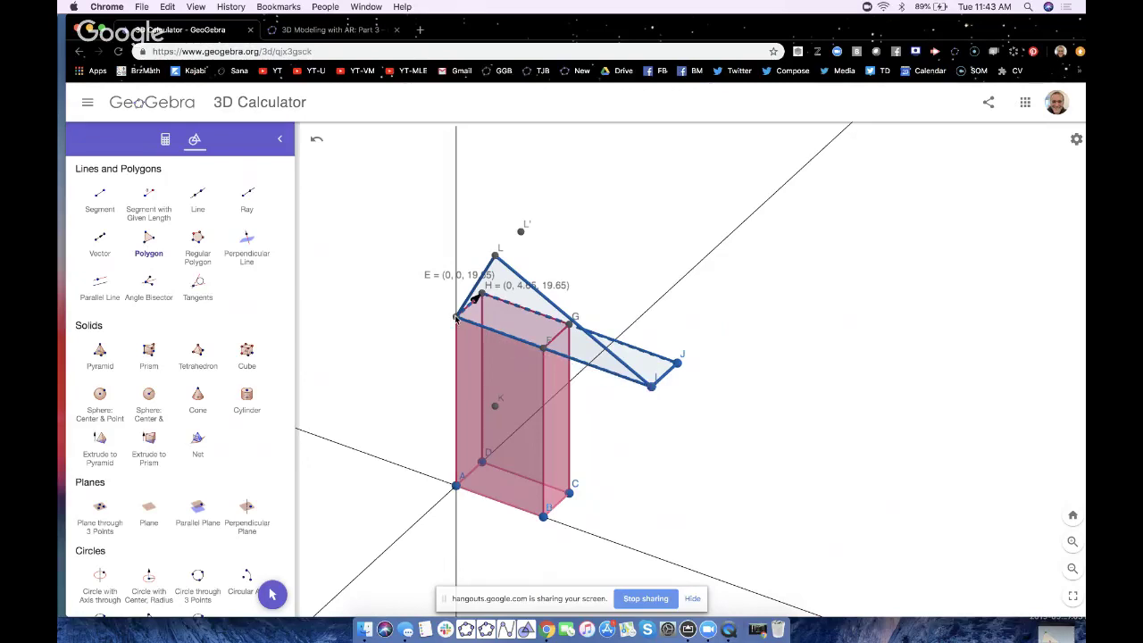
- Rotate and pan the view to centre the box and inspect the new face
click(272, 594)
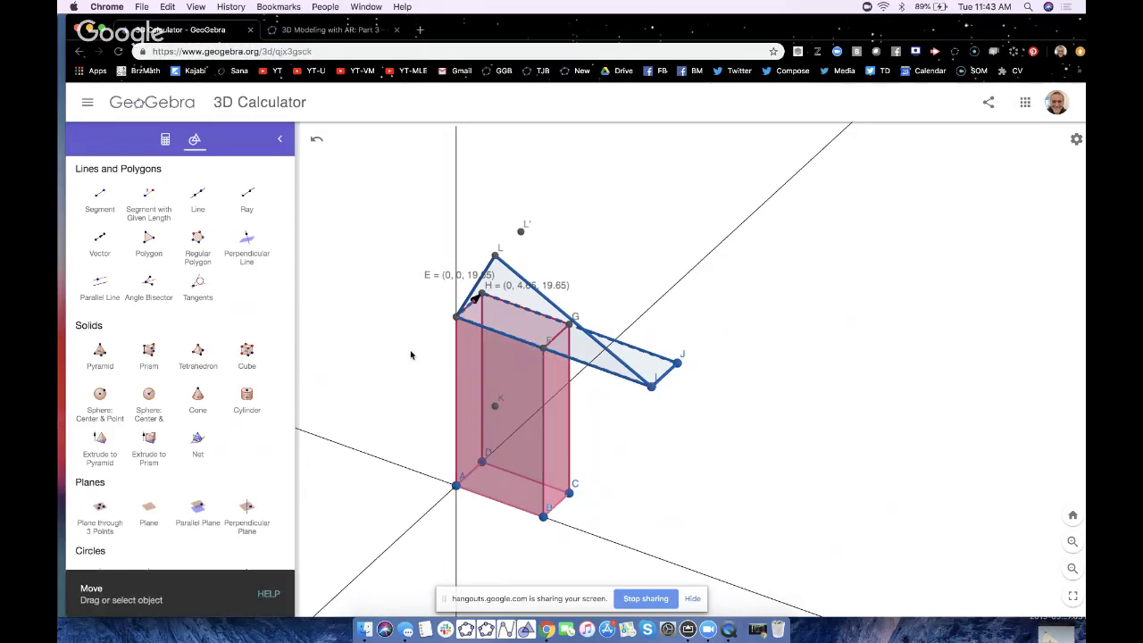
drag(414, 384, 458, 358)
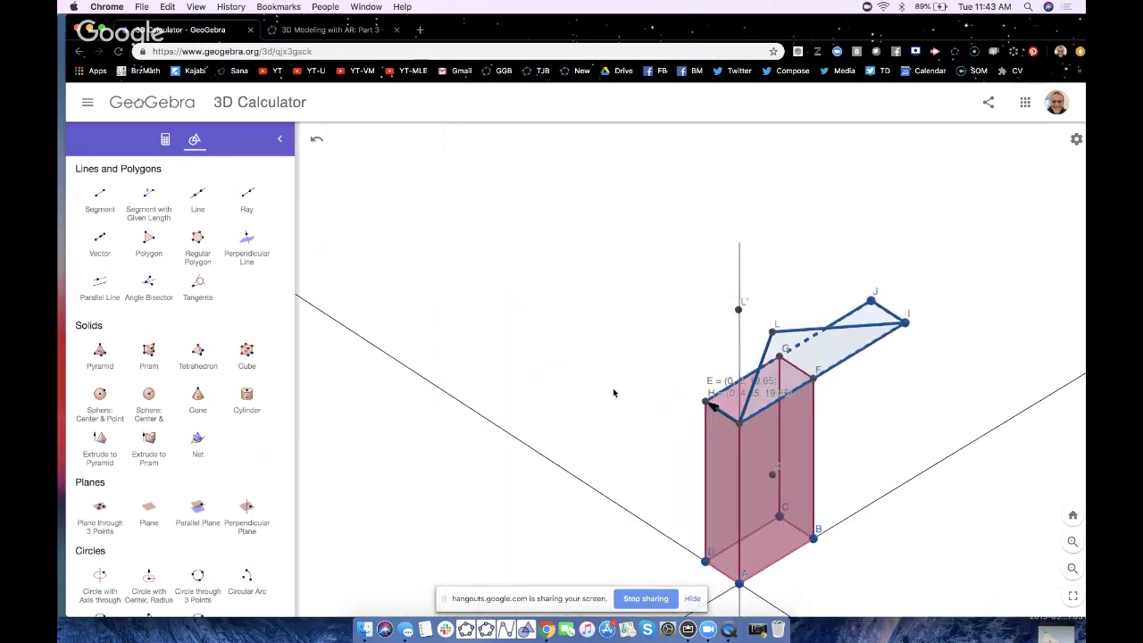
shift+drag(646, 390, 533, 352)
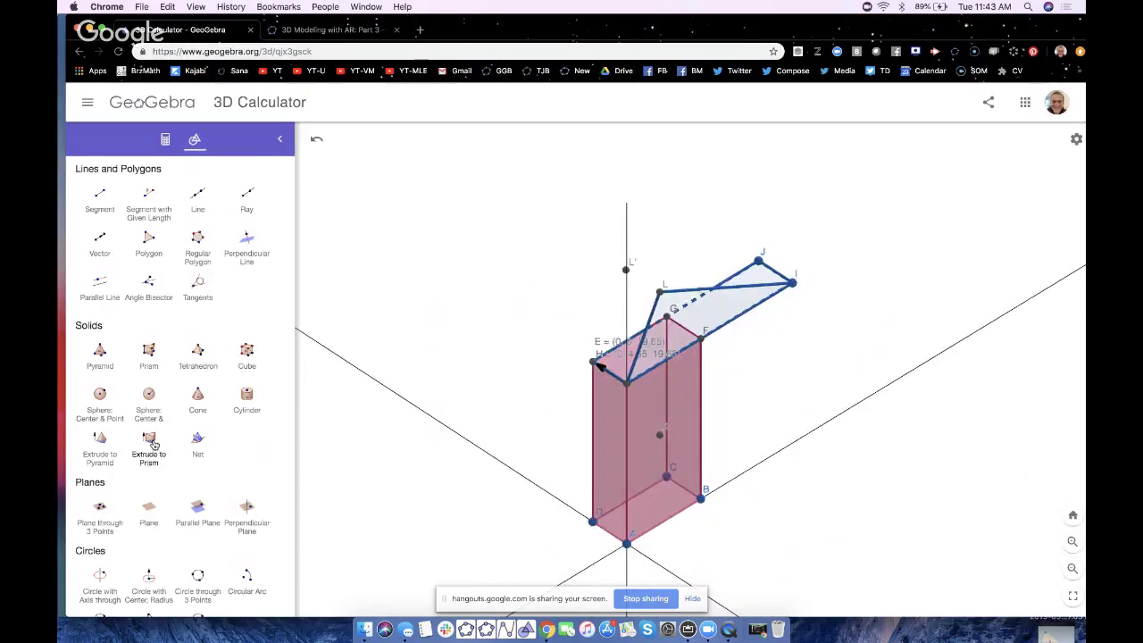
ctrl+scroll(154, 445, up, 3)
ctrl+scroll(155, 444, up, 3)
- Extrude the slanted triangle into a triangular prism wedge and rotate to inspect it
click(301, 476)
ctrl+scroll(321, 466, down, 2)
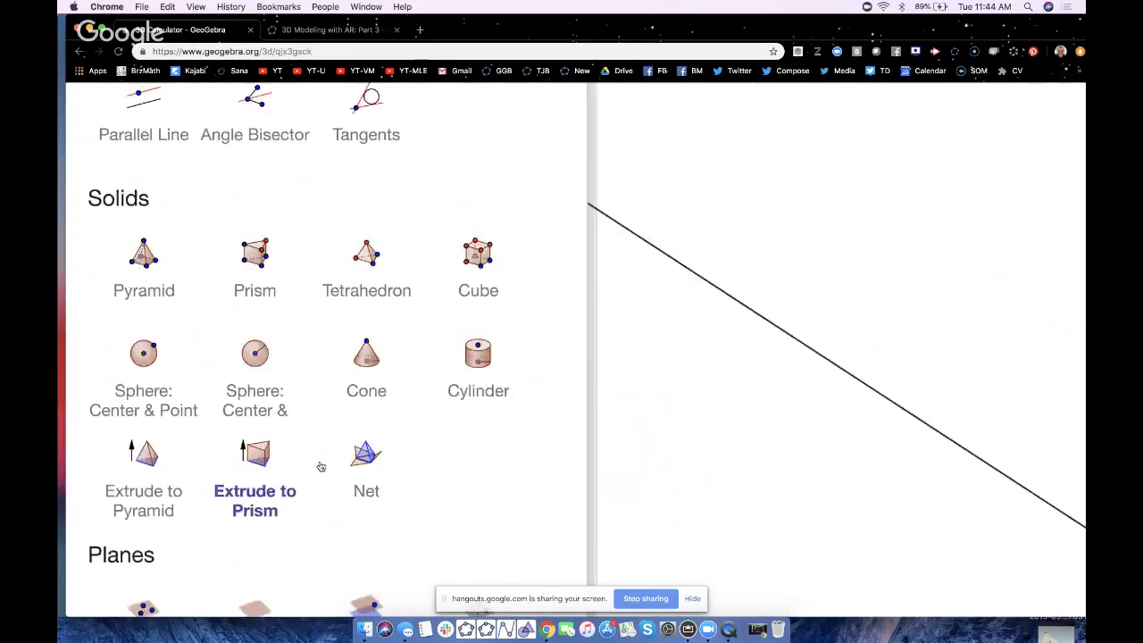
ctrl+scroll(320, 467, down, 3)
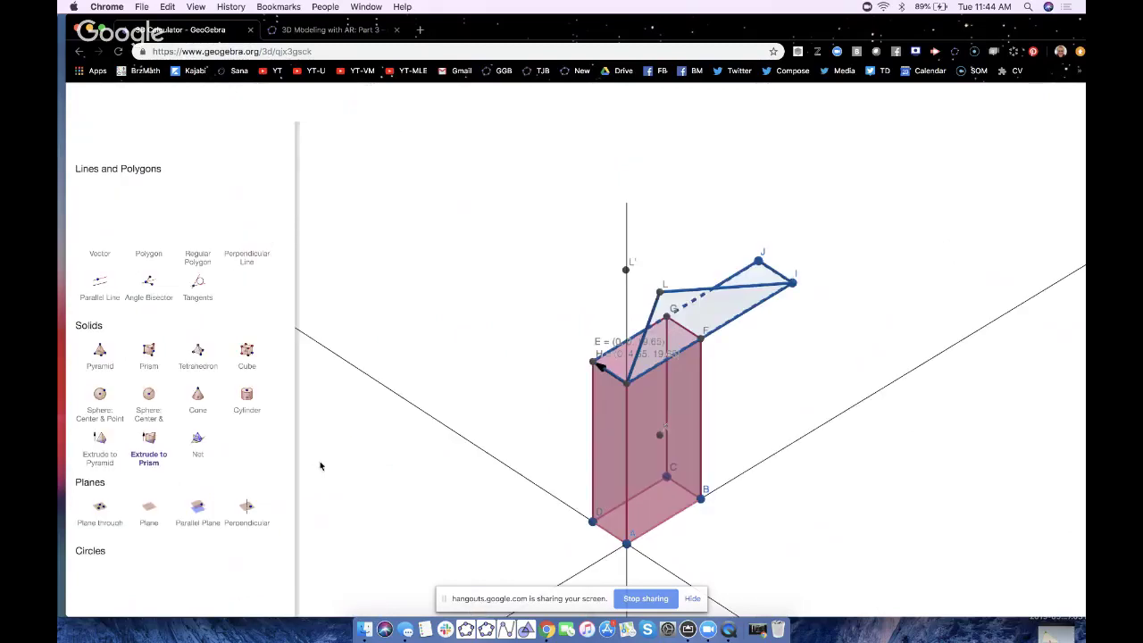
click(702, 311)
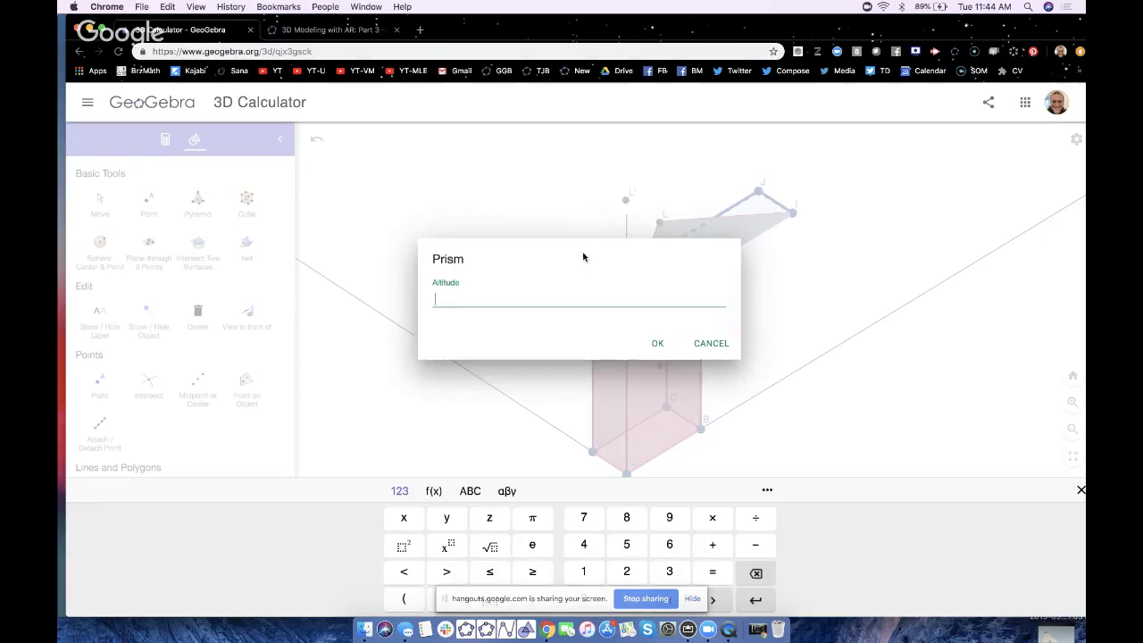
drag(583, 257, 593, 371)
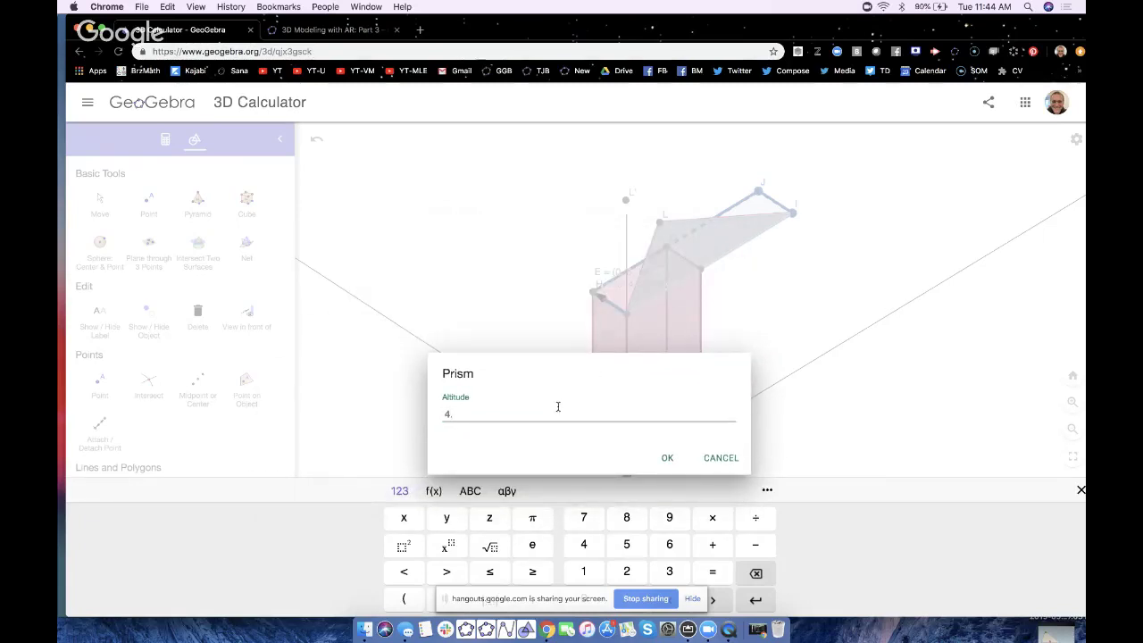
key(Return)
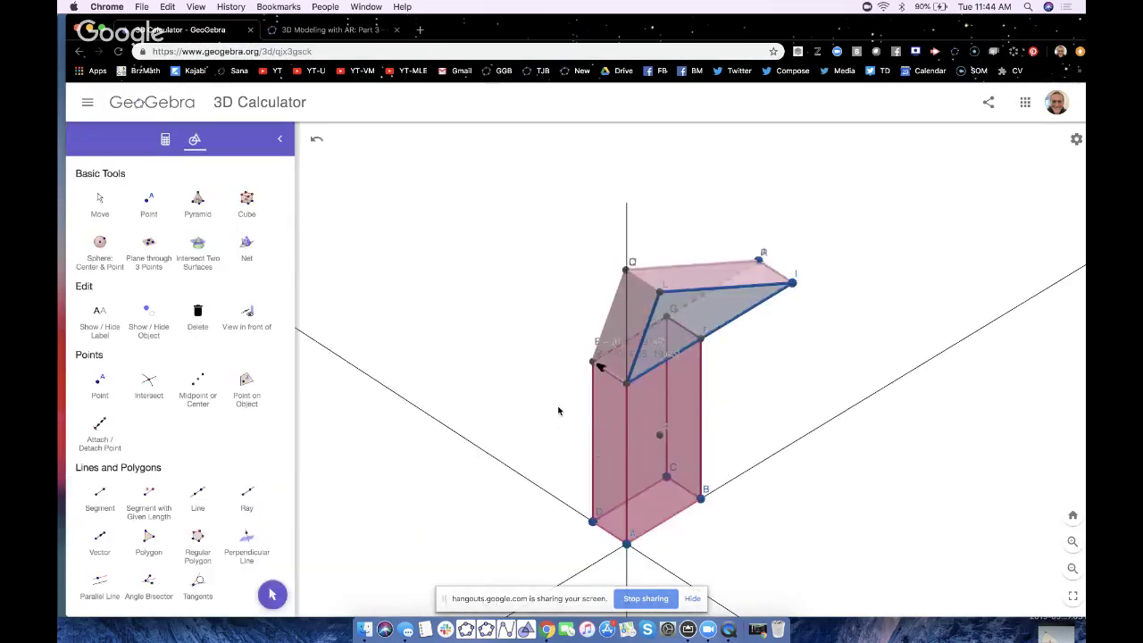
click(272, 594)
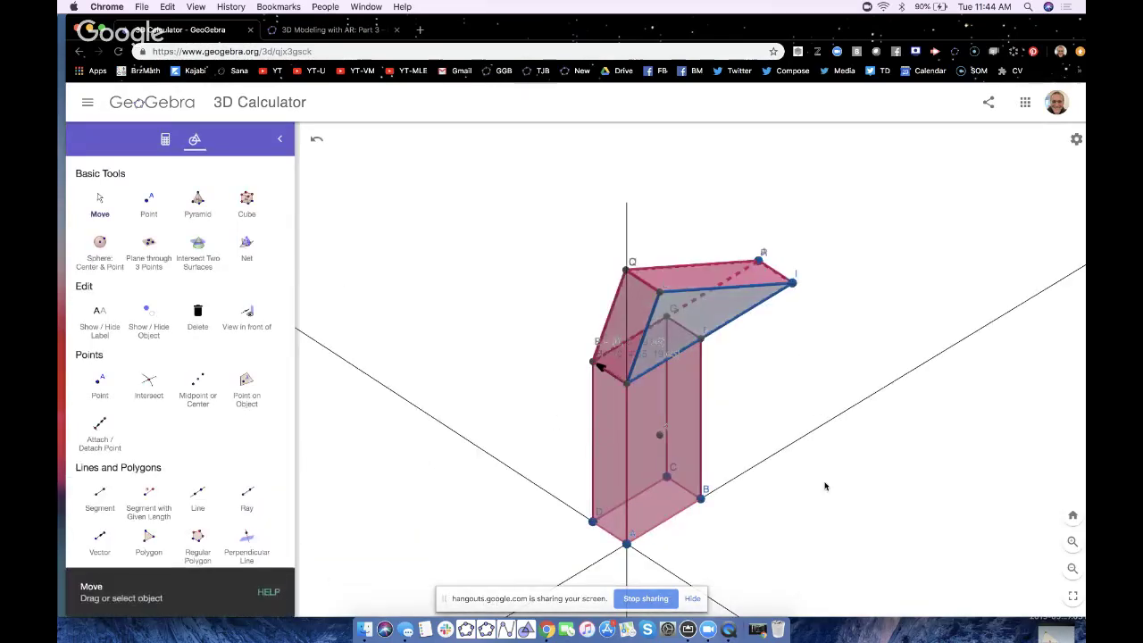
drag(885, 491, 839, 487)
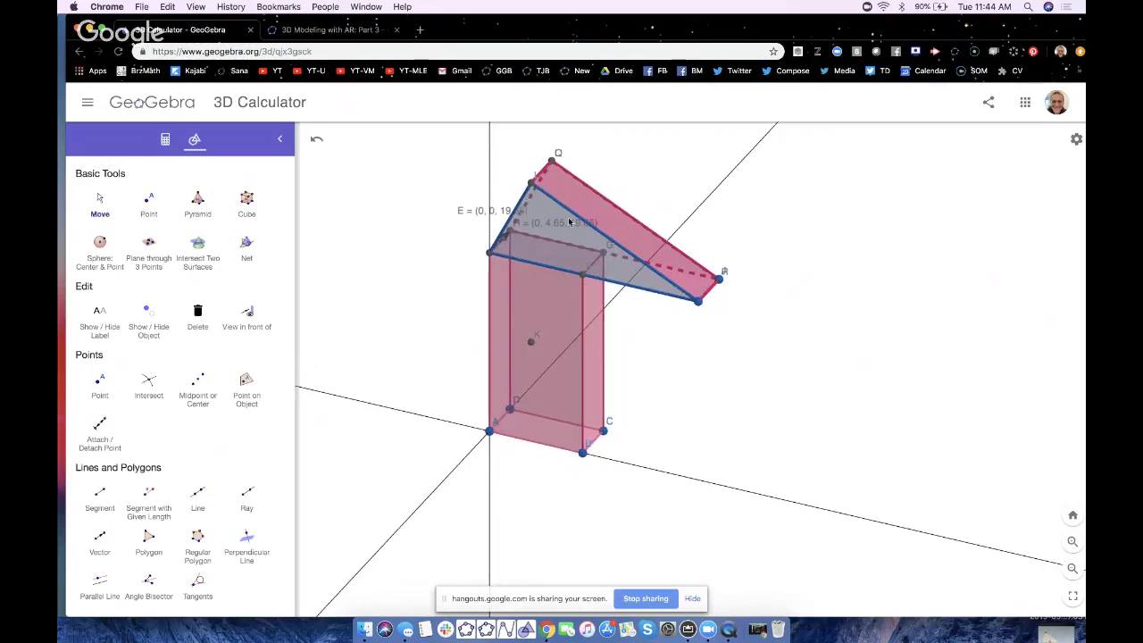
- Set the Algebra settings' Sort by option to Object Type
click(165, 139)
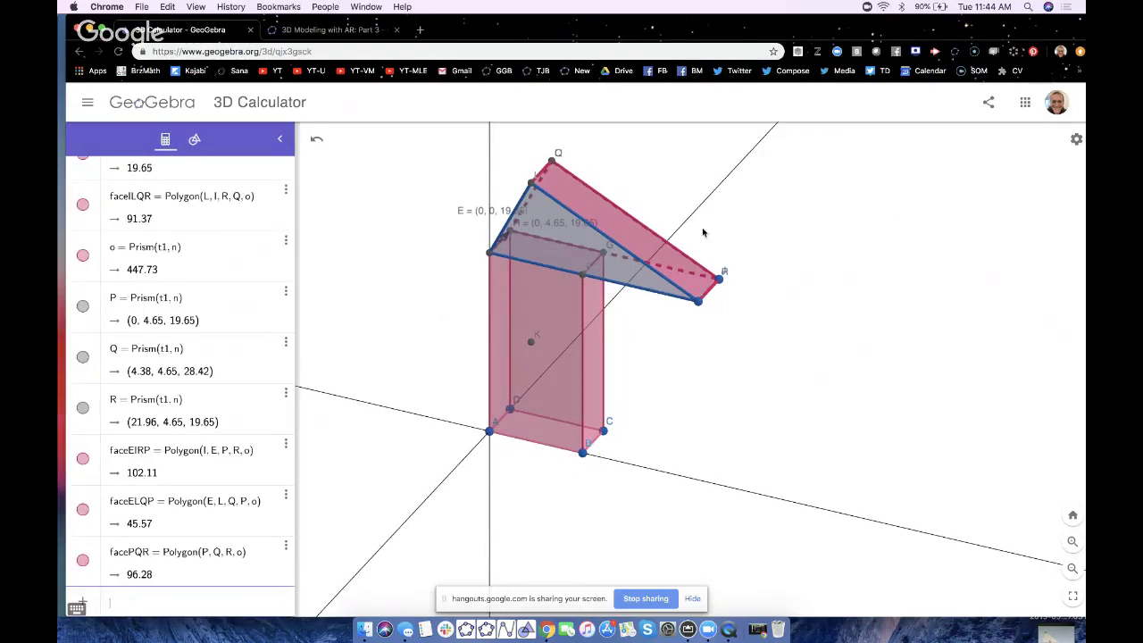
click(1074, 143)
click(977, 279)
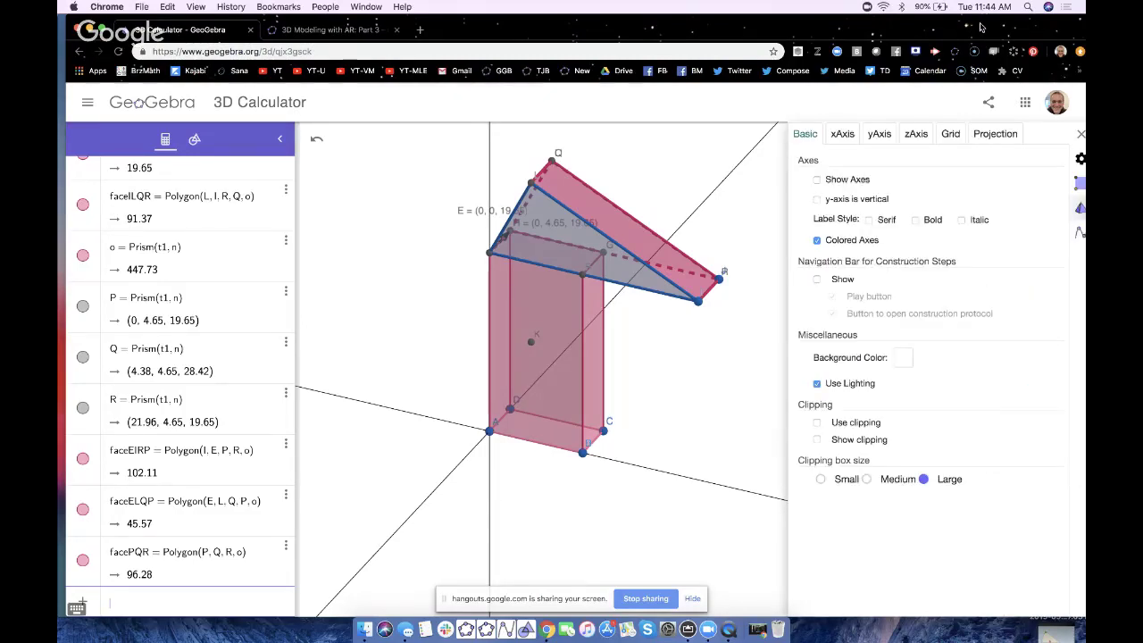
drag(983, 28, 963, 27)
click(1073, 233)
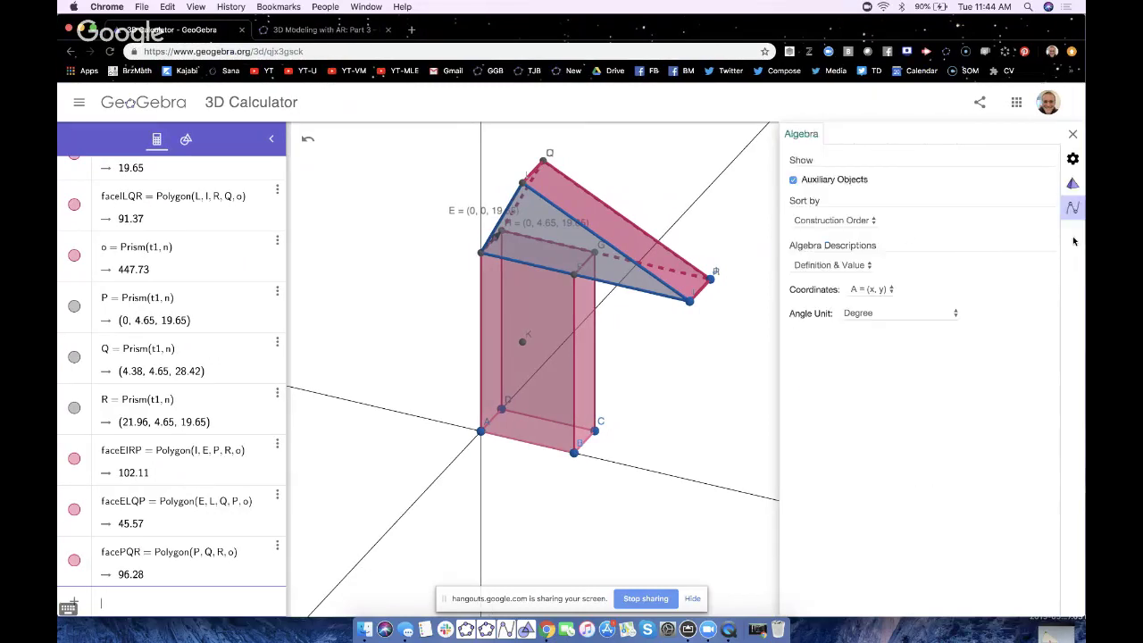
click(826, 221)
click(820, 209)
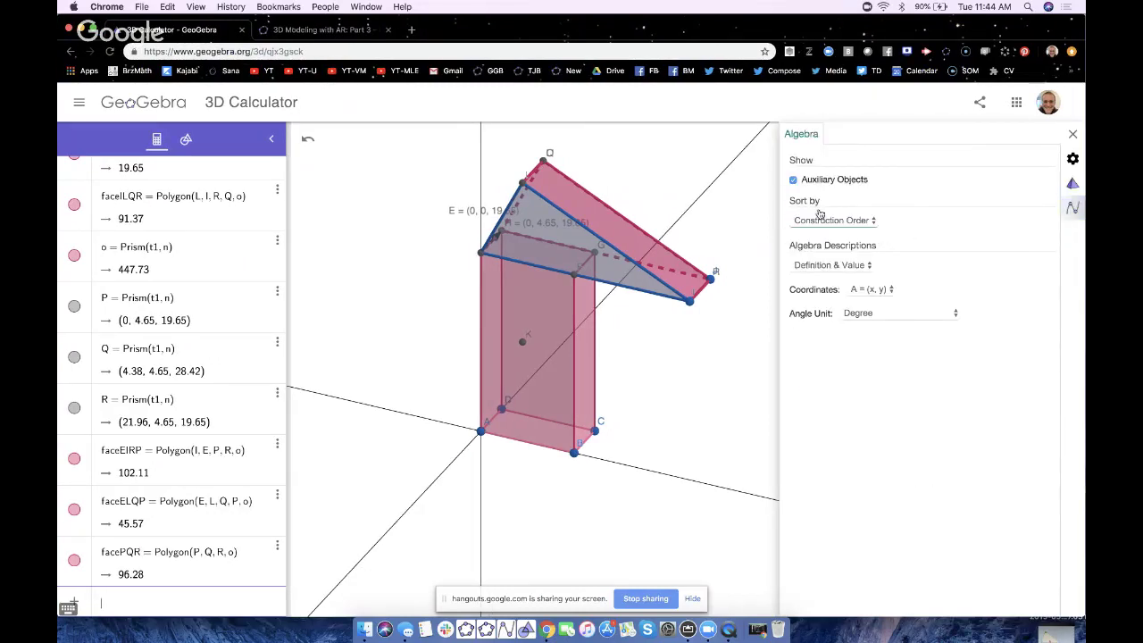
click(1071, 136)
- Uncheck Show Object in the points' settings to hide all points and labels
scroll(239, 393, up, 20)
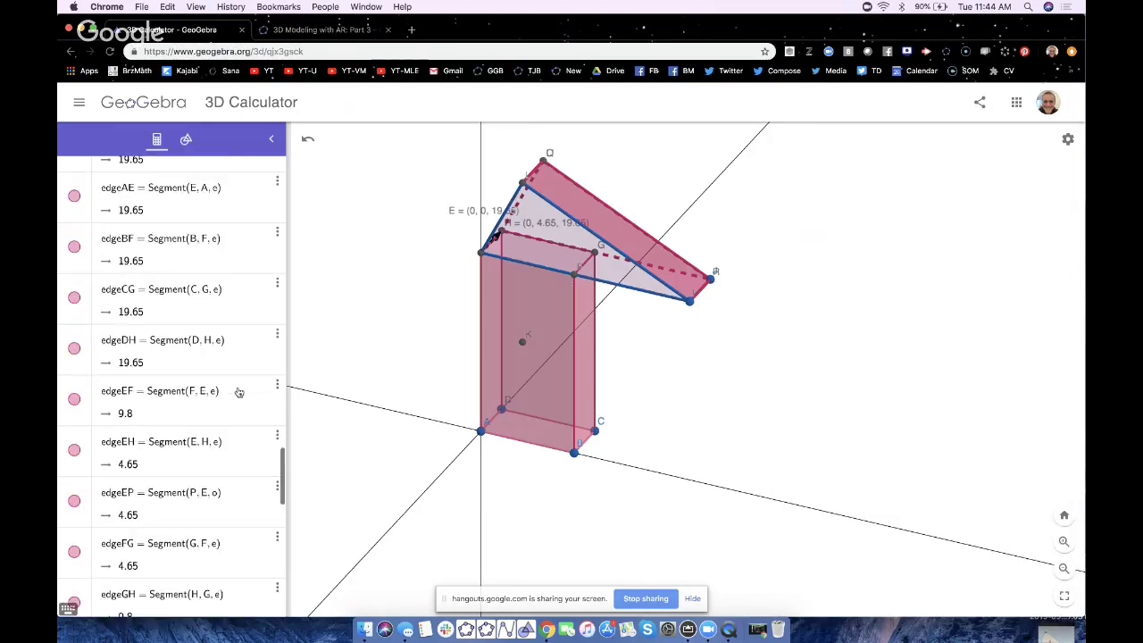
scroll(239, 393, down, 8)
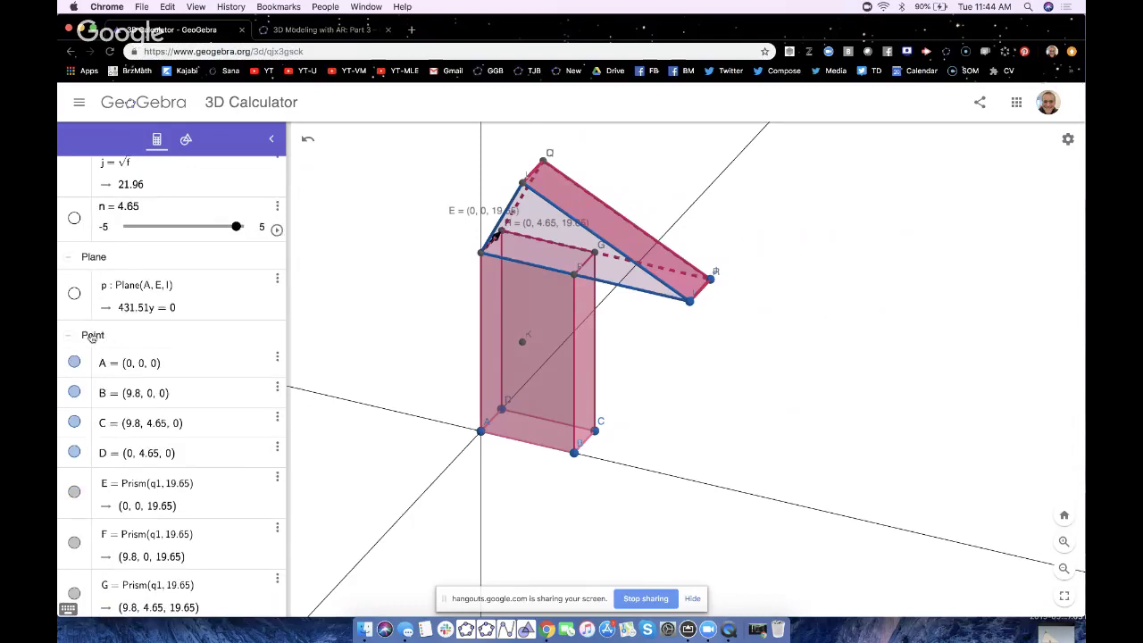
scroll(92, 338, up, 5)
scroll(79, 402, down, 6)
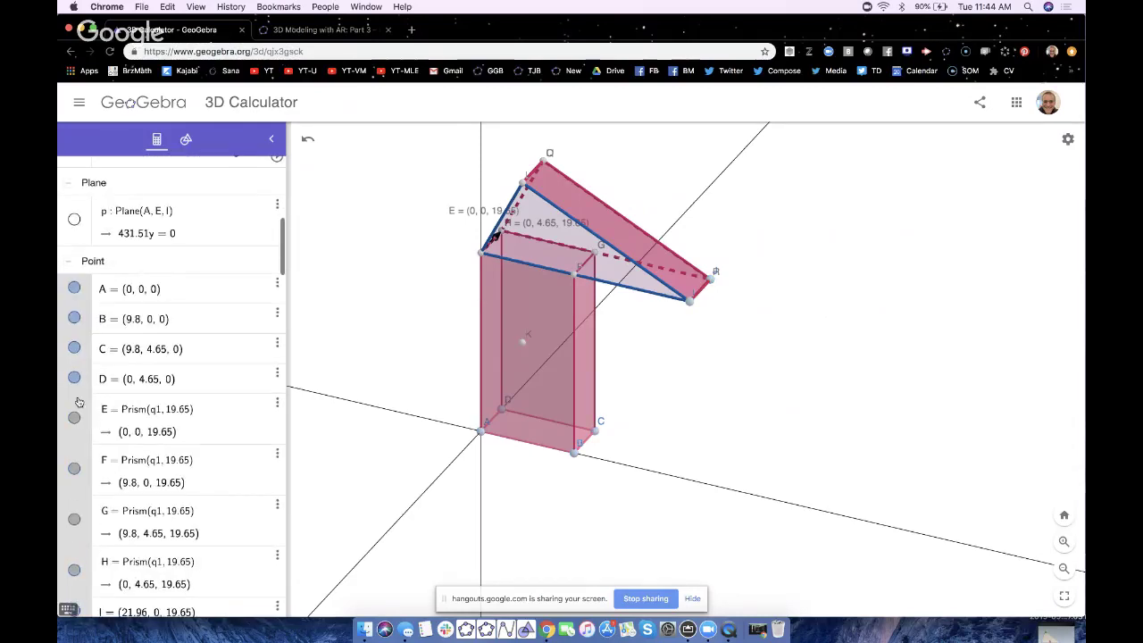
right_click(79, 402)
click(112, 490)
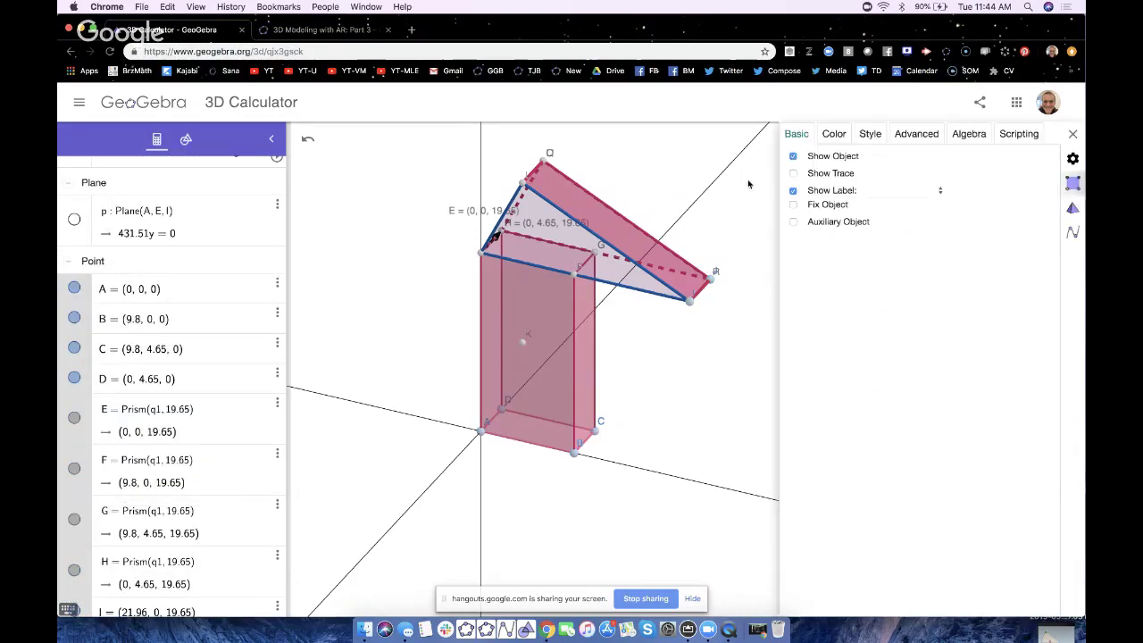
click(793, 157)
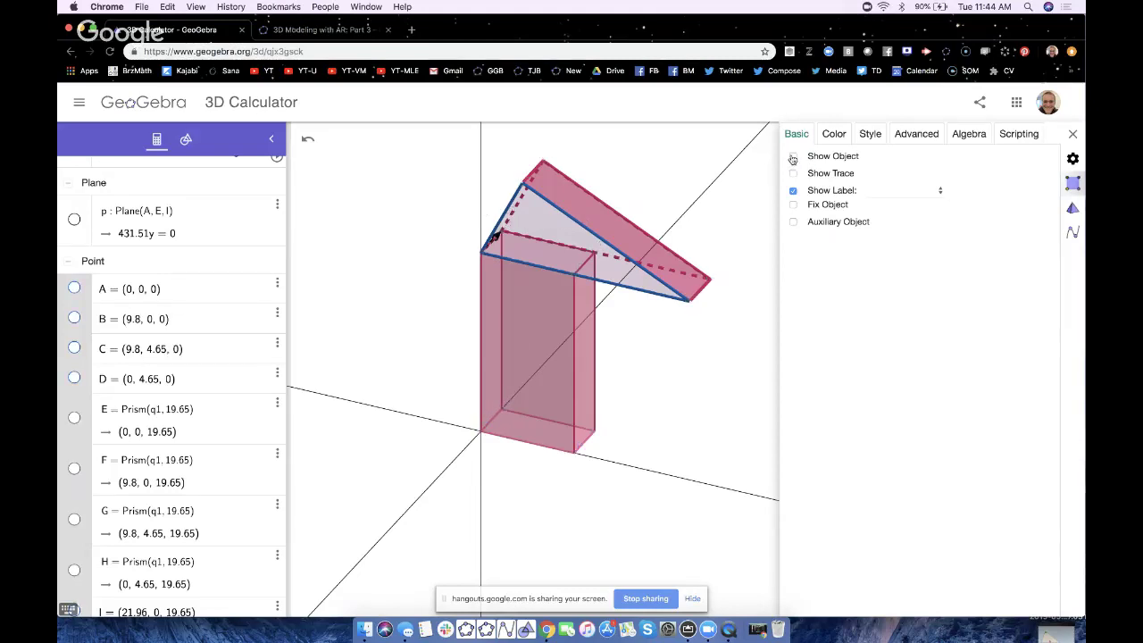
scroll(92, 352, down, 10)
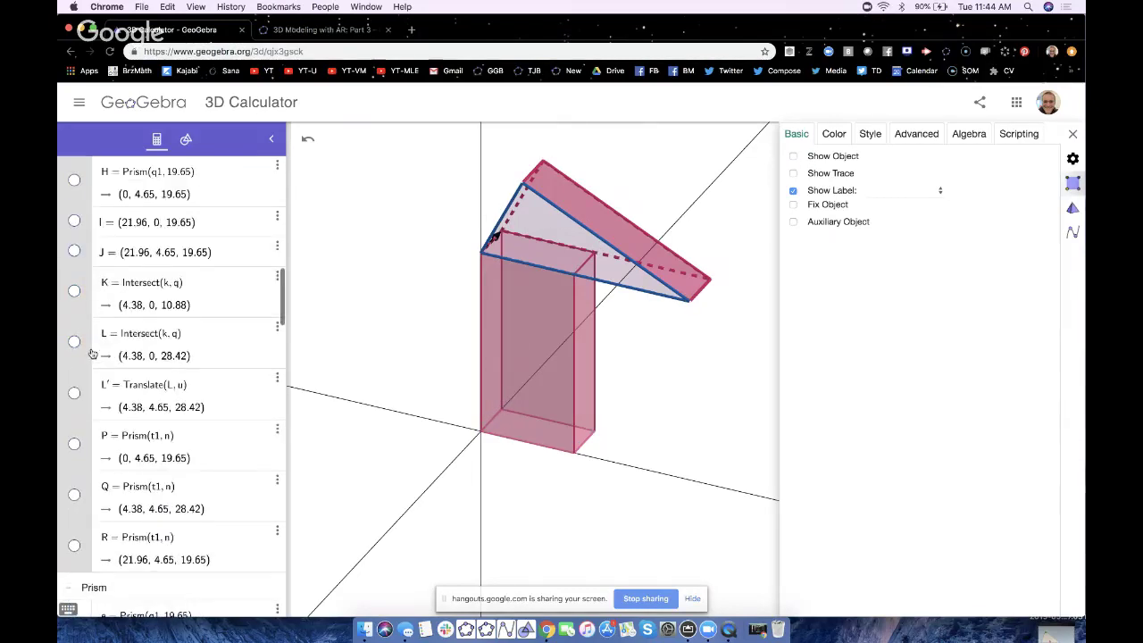
- Reduce the prism faces' line thickness in faceABFE's Style settings, then select the triangular face
click(112, 342)
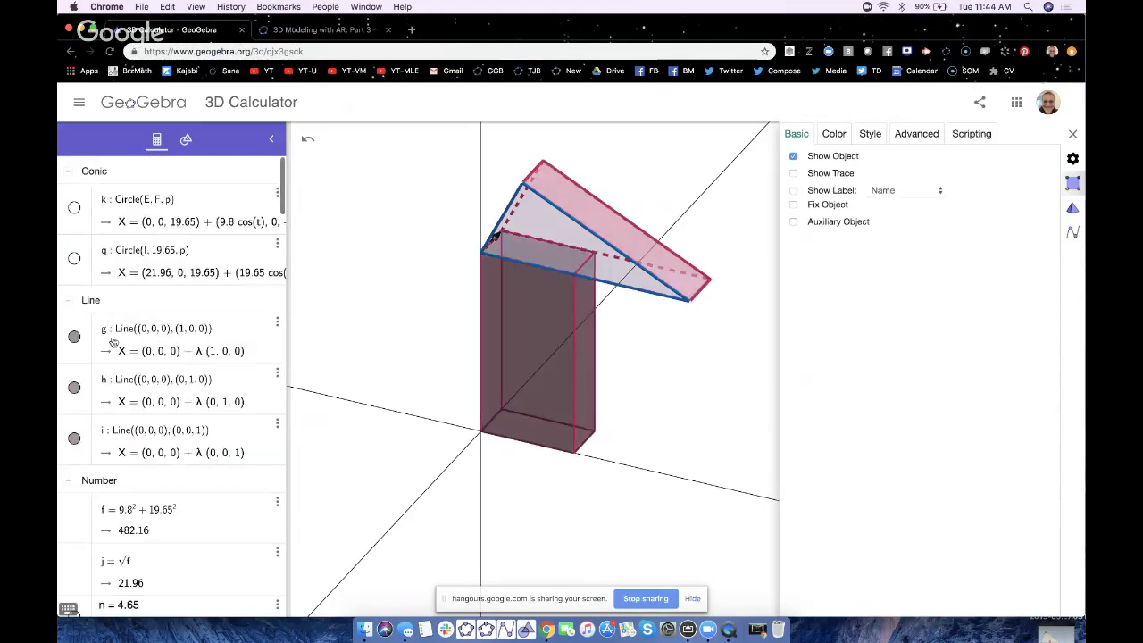
scroll(120, 487, down, 10)
scroll(121, 489, down, 7)
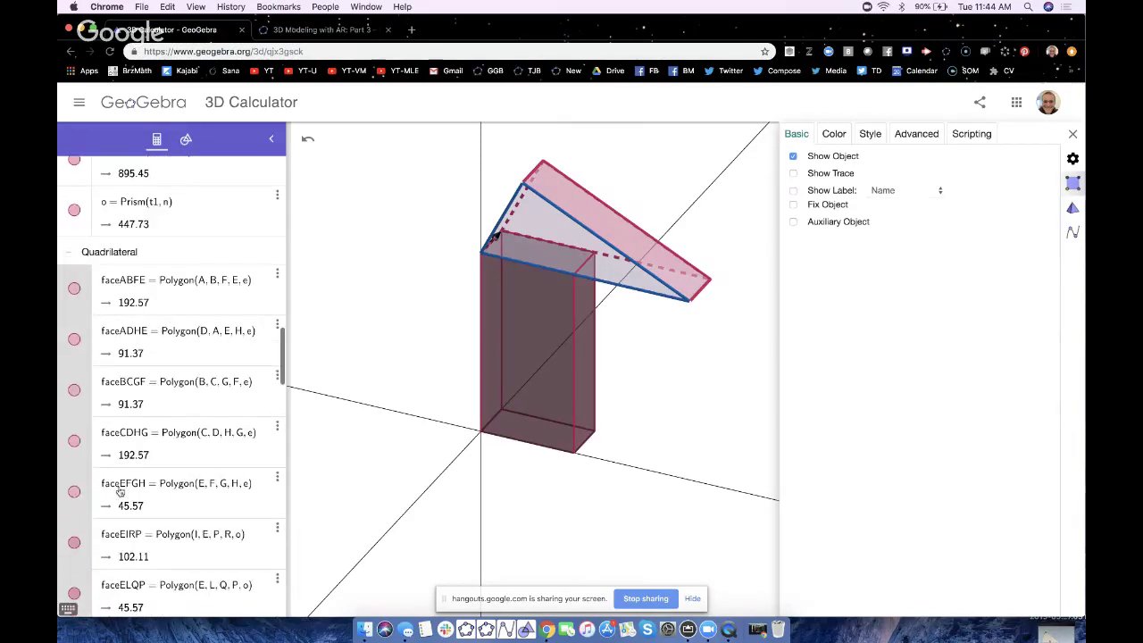
right_click(85, 373)
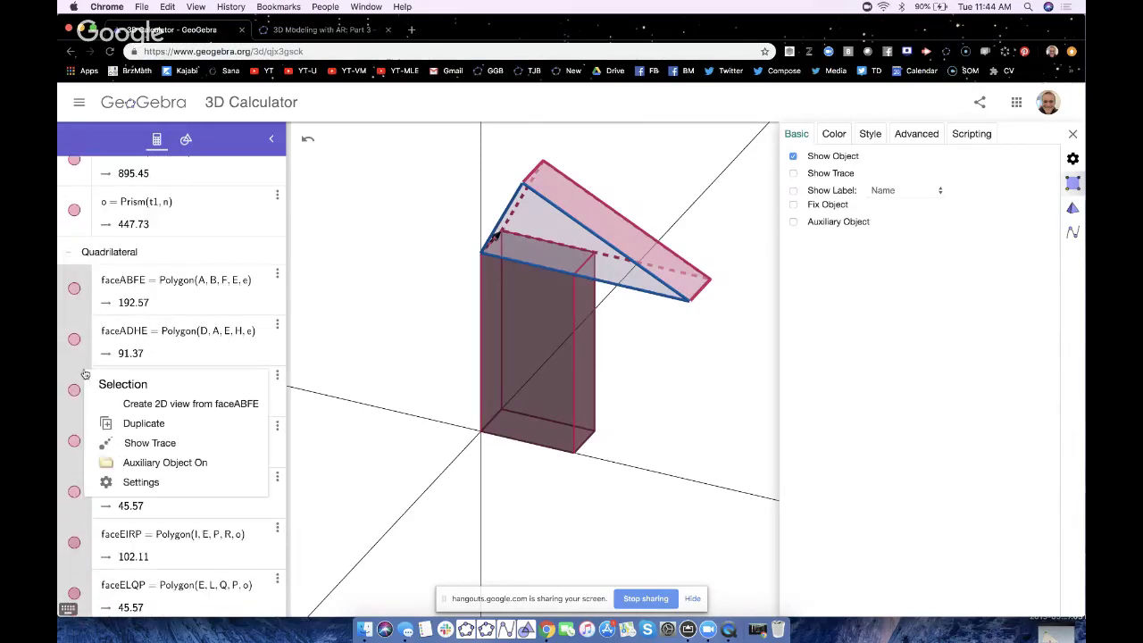
click(134, 481)
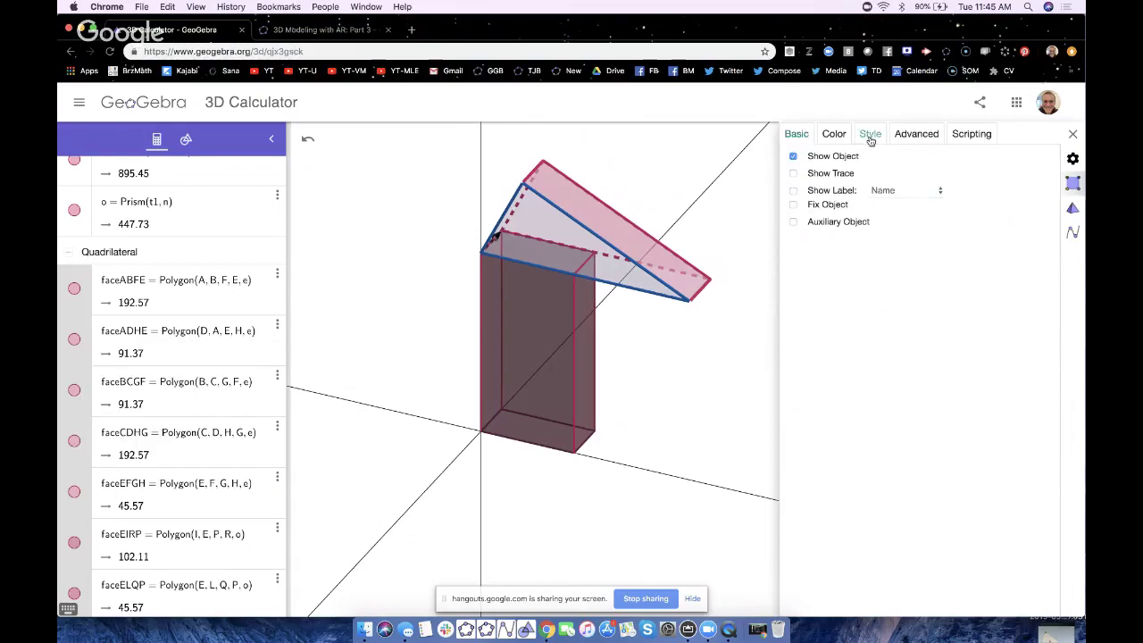
click(871, 134)
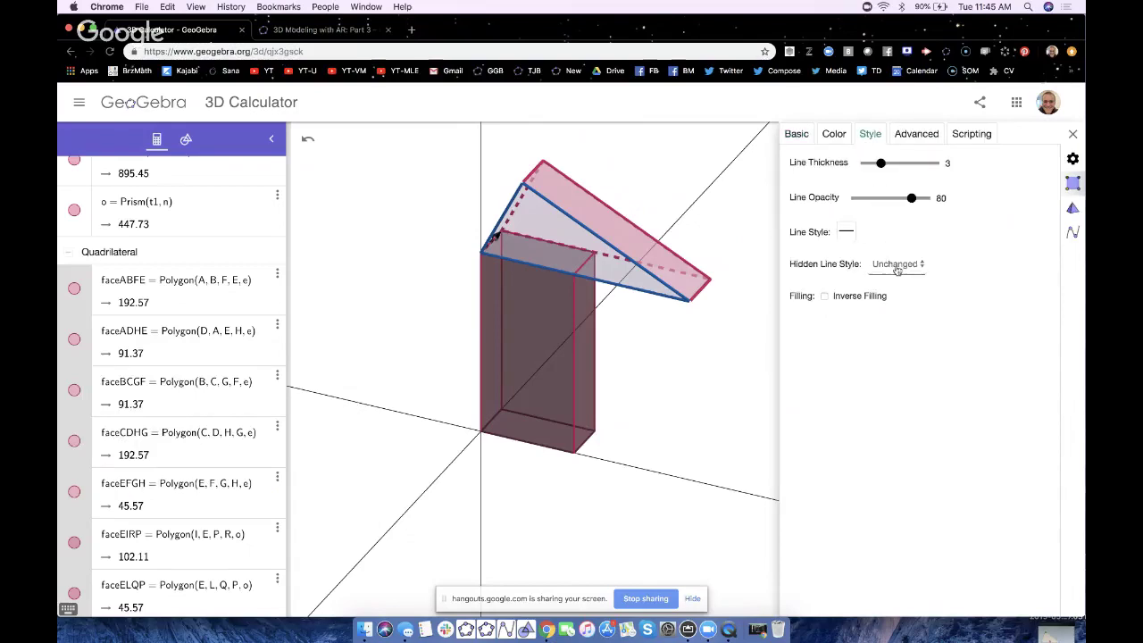
click(880, 166)
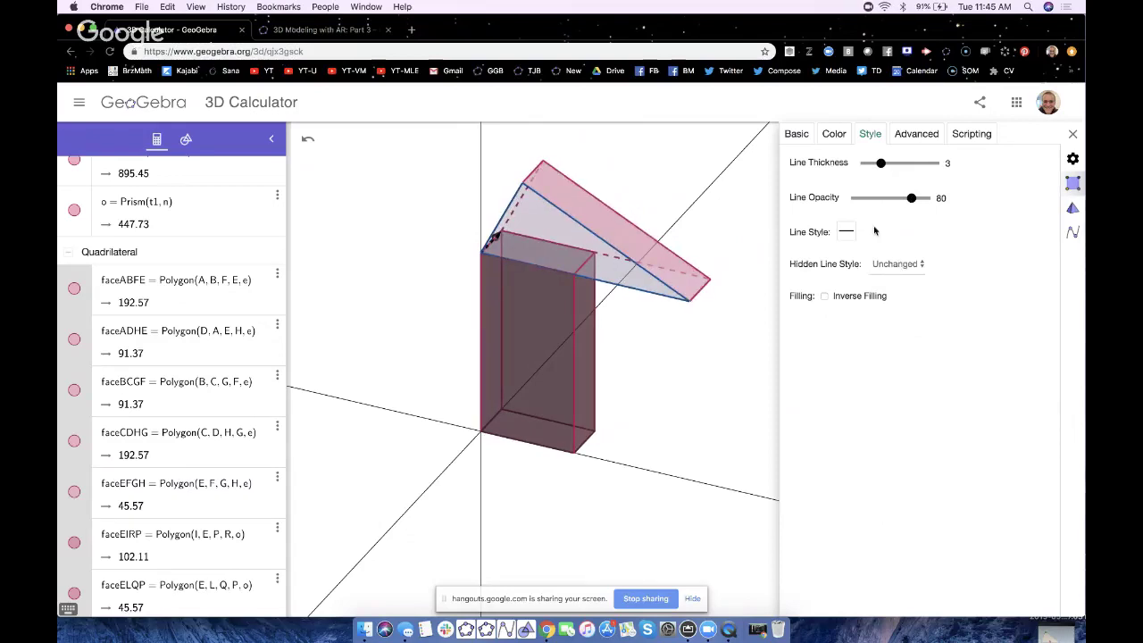
click(1073, 134)
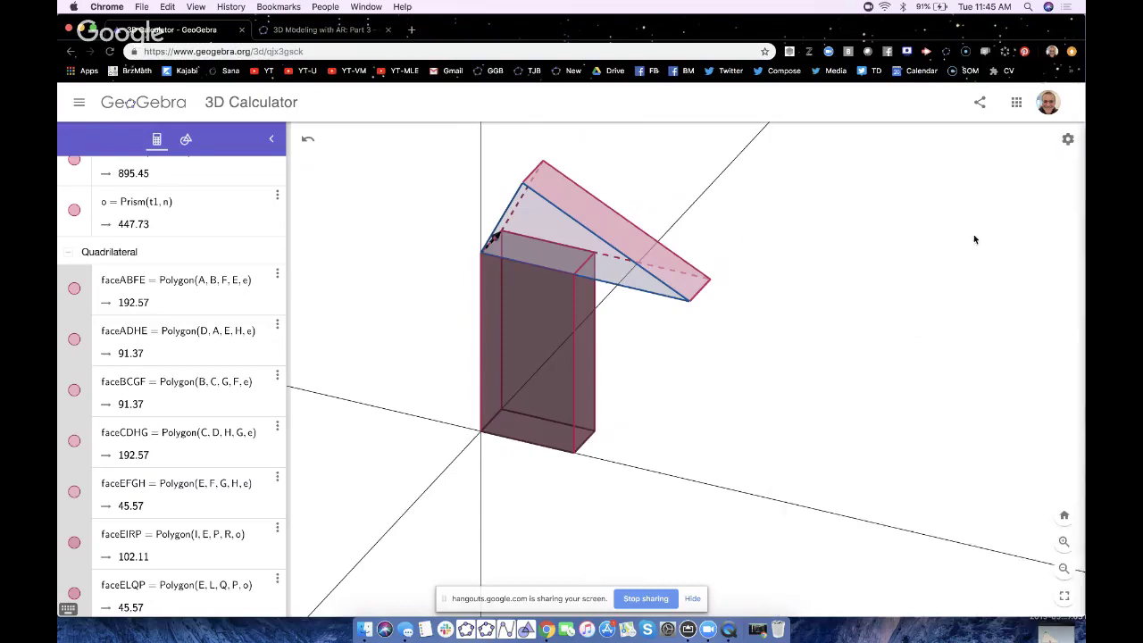
click(549, 231)
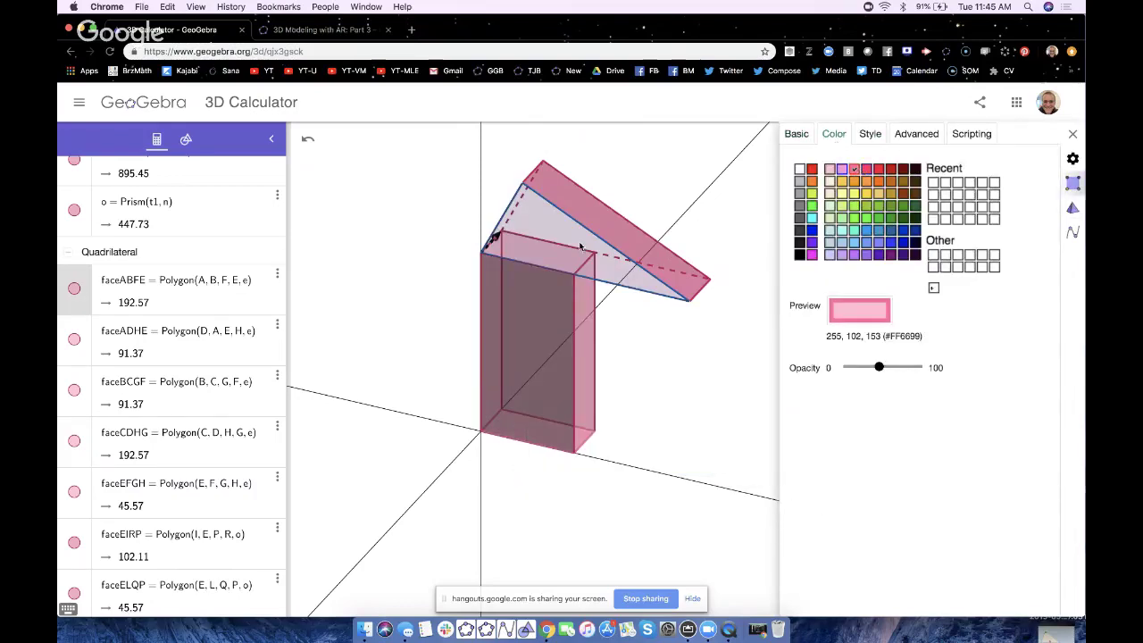
- Recolour the upper triangular face pink, then select all objects
click(559, 236)
click(855, 168)
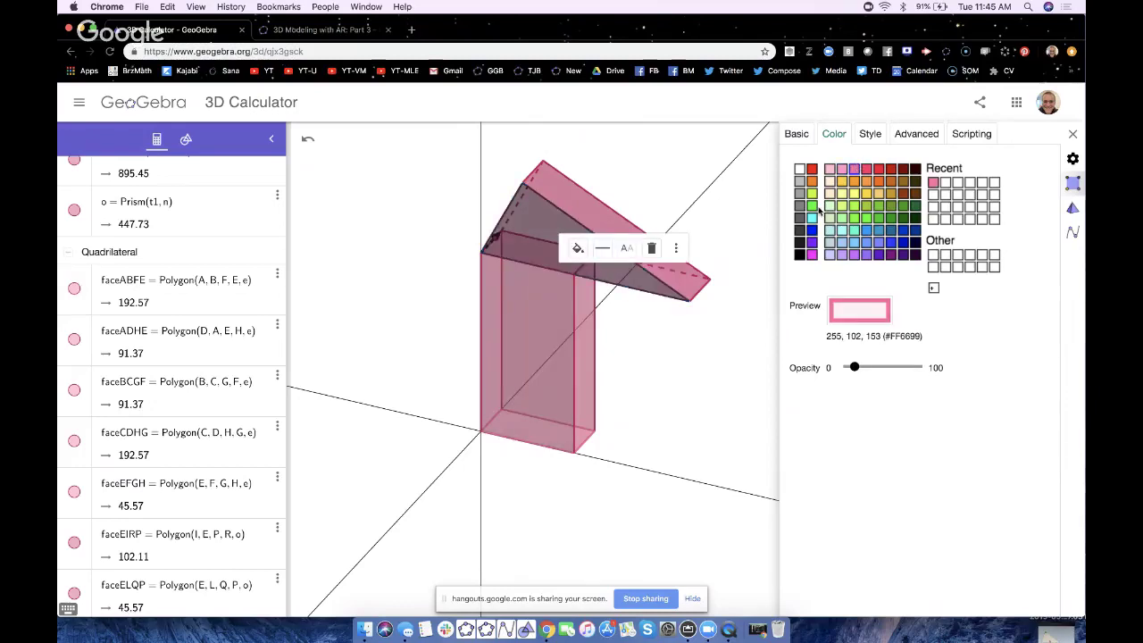
click(720, 390)
scroll(153, 396, down, 10)
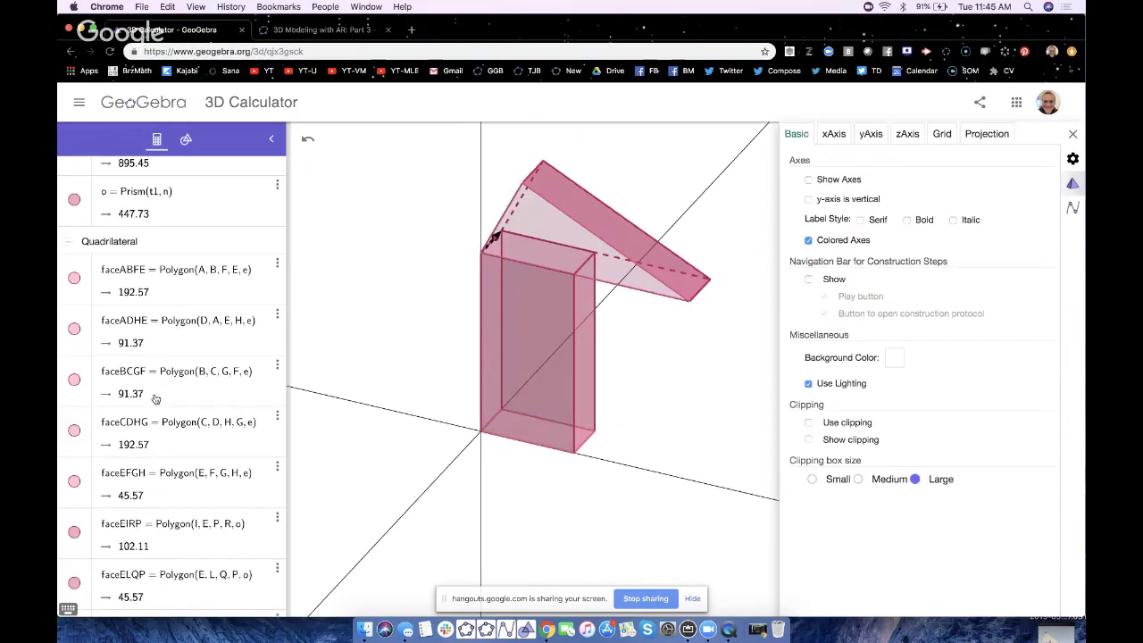
key(ctrl+a)
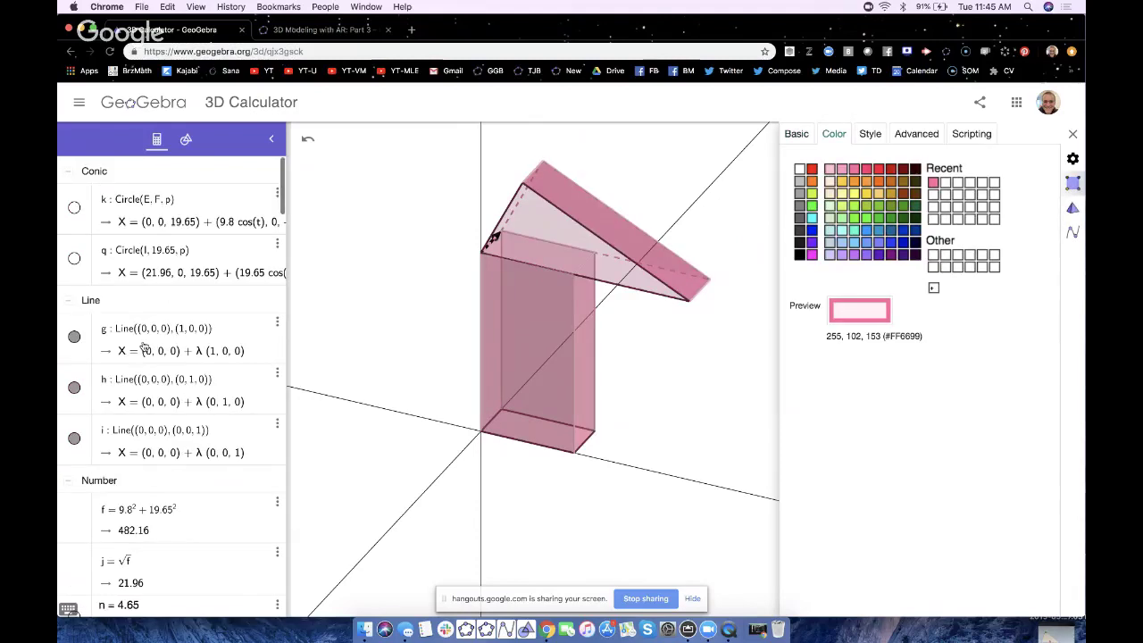
scroll(130, 447, down, 5)
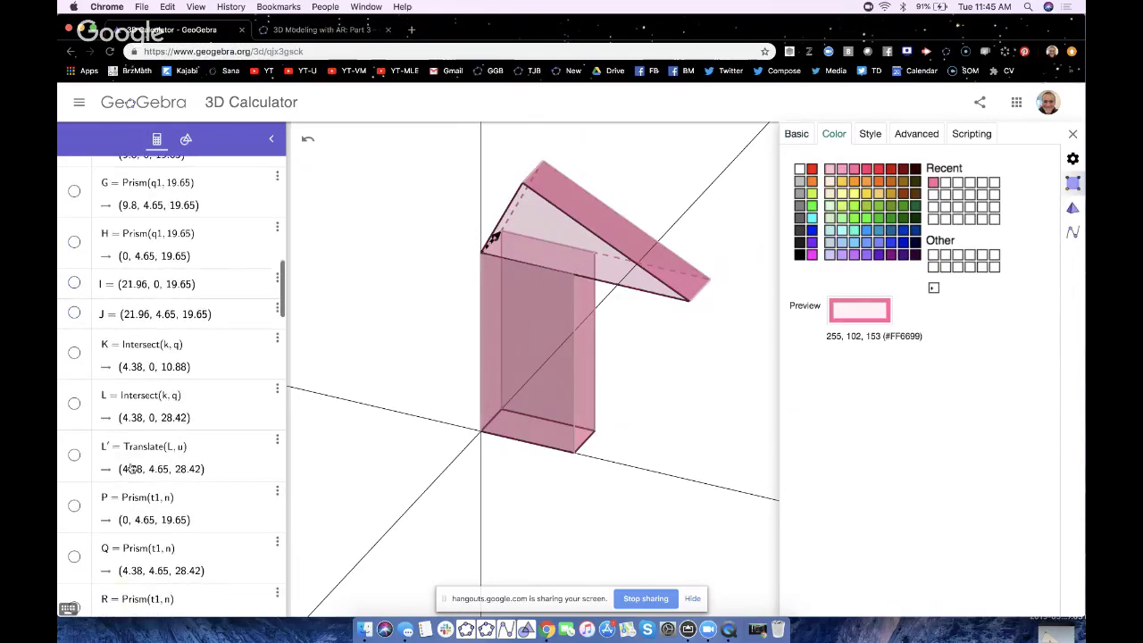
- Set the triangular face's Hidden Line Style to Unchanged so hidden edges draw solid
click(878, 140)
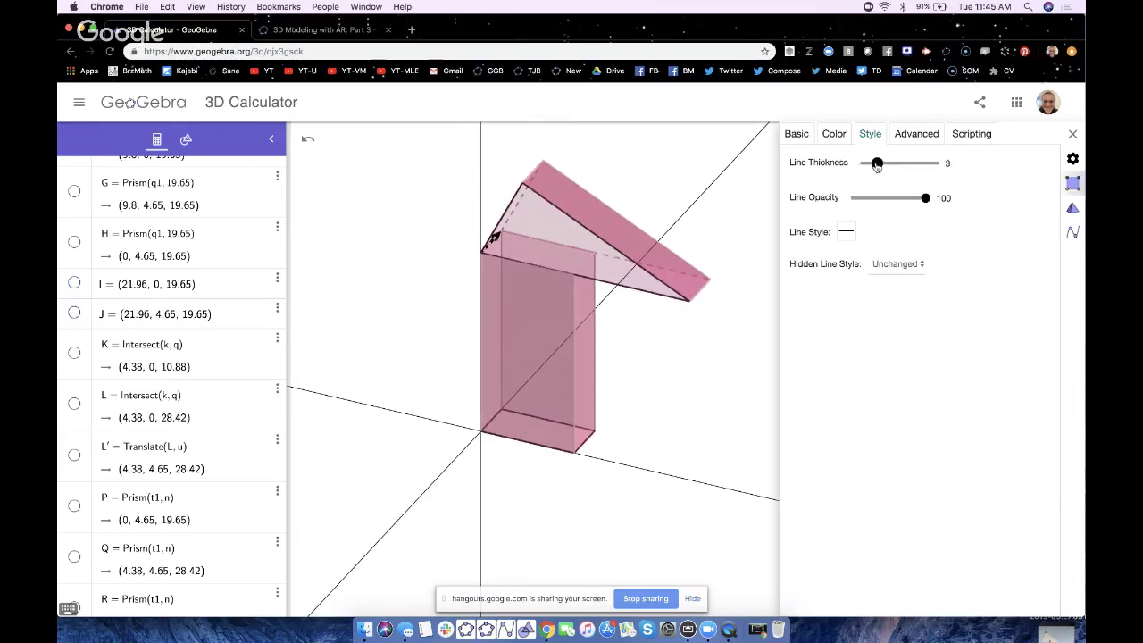
scroll(213, 449, down, 10)
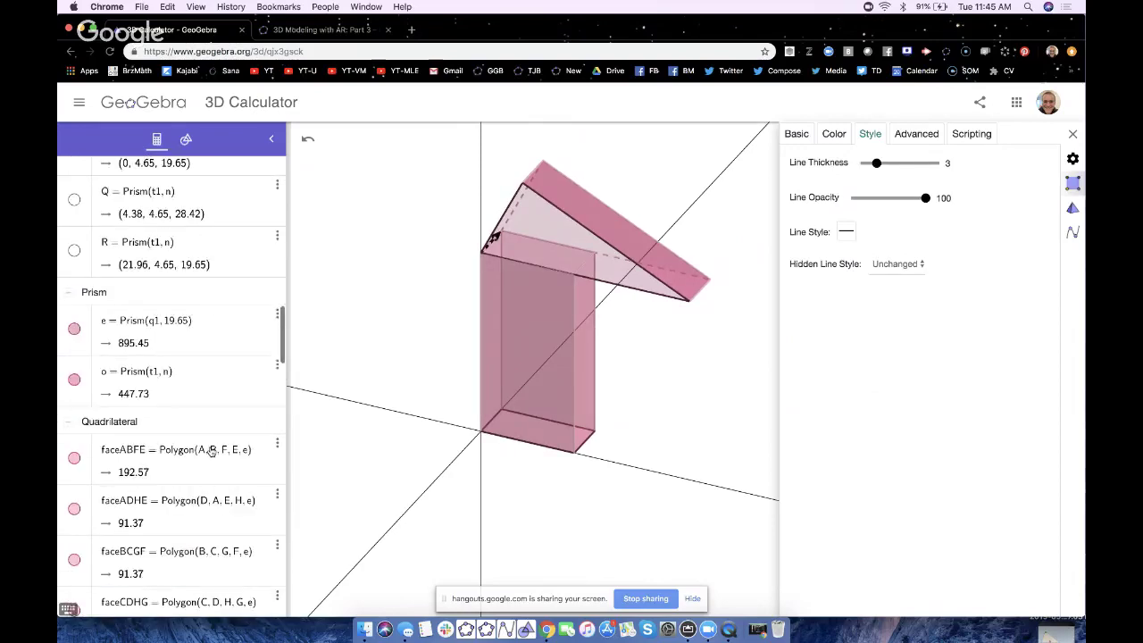
scroll(114, 415, down, 5)
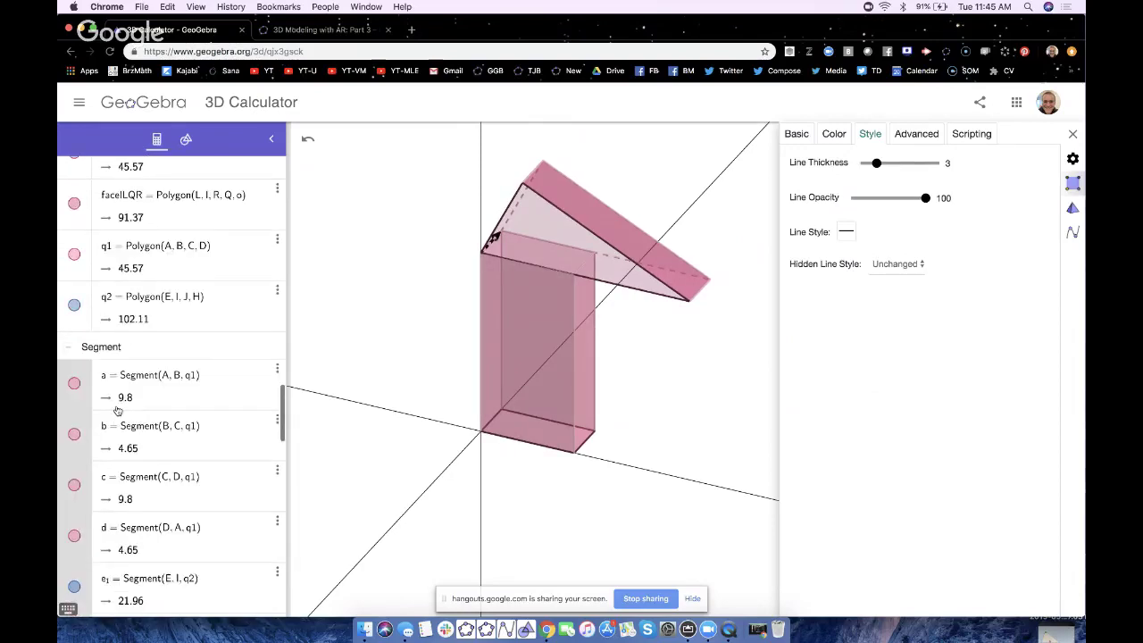
scroll(117, 410, down, 15)
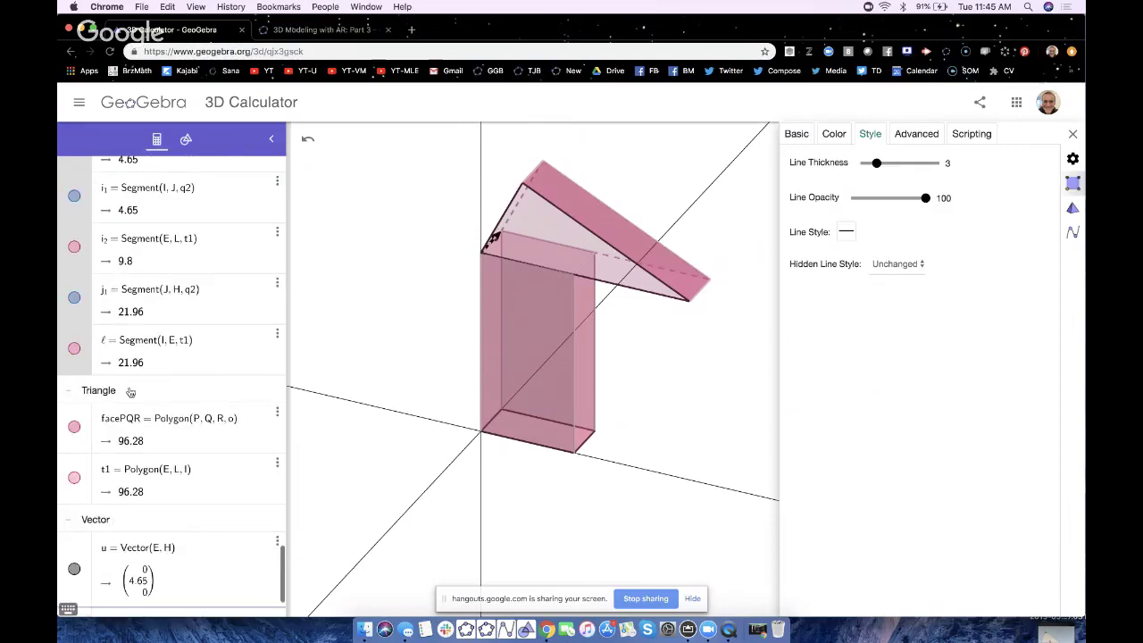
click(130, 392)
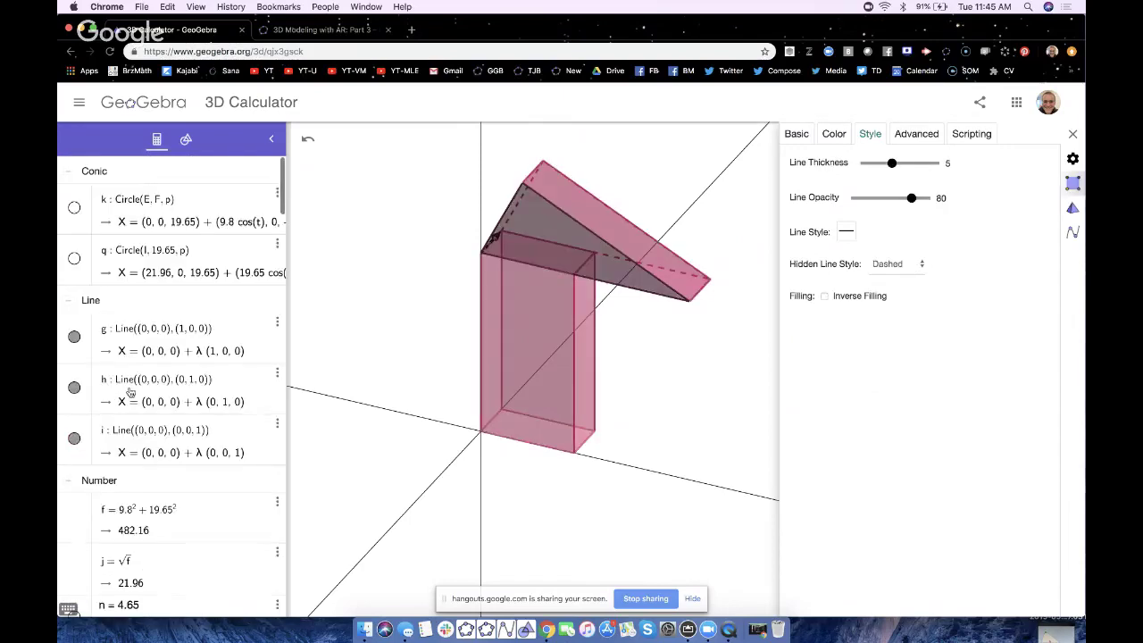
click(884, 263)
click(889, 274)
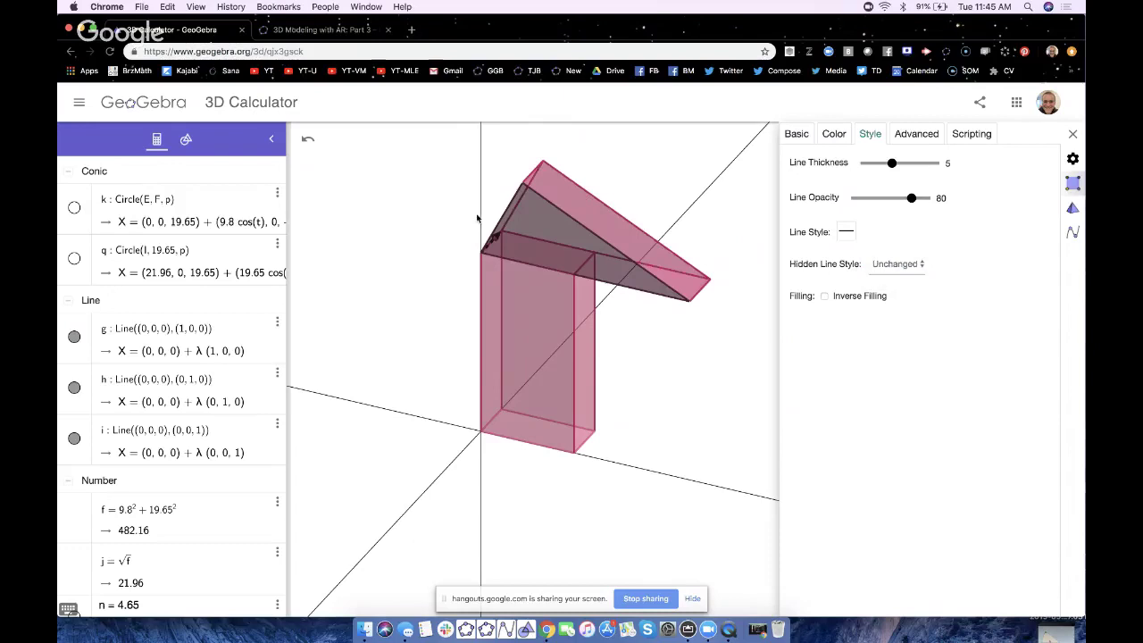
click(655, 389)
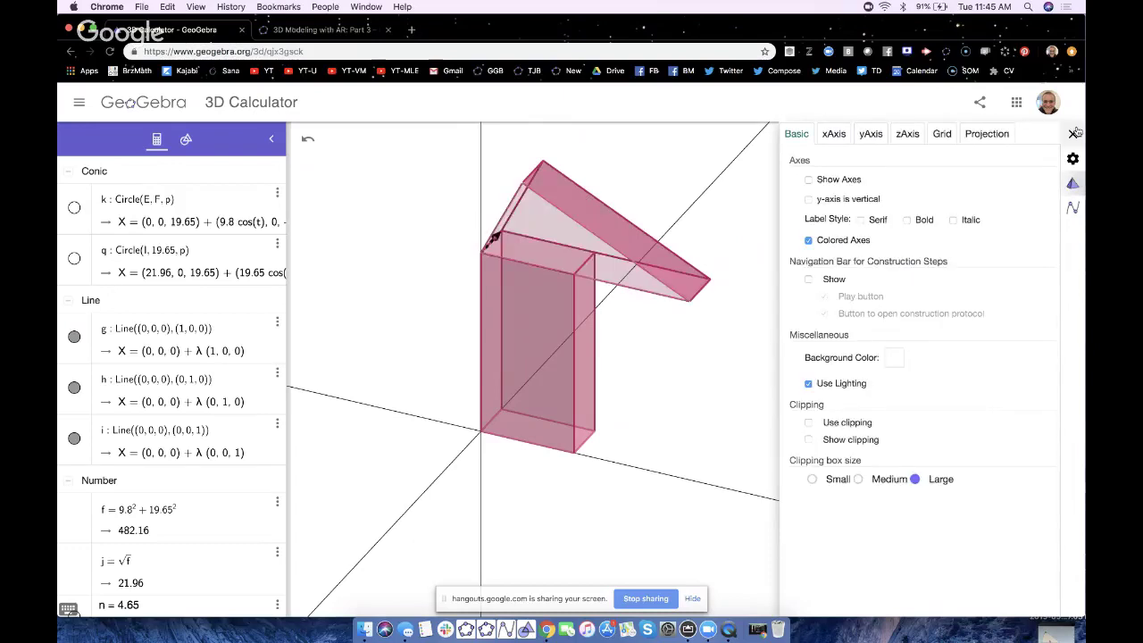
click(1073, 133)
scroll(236, 508, down, 15)
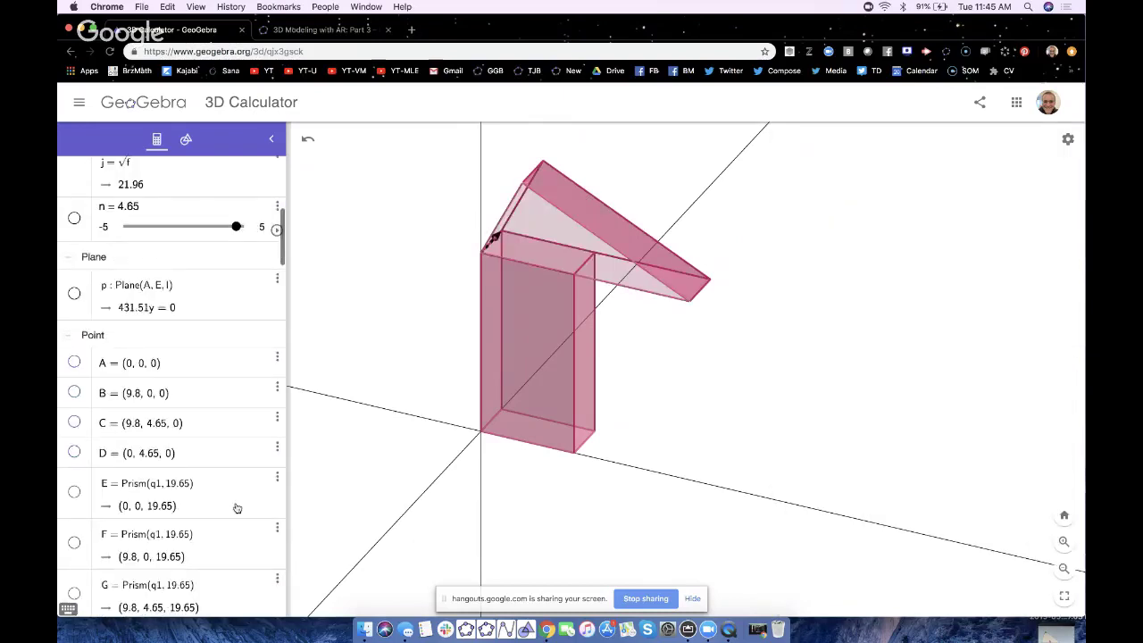
scroll(237, 509, down, 10)
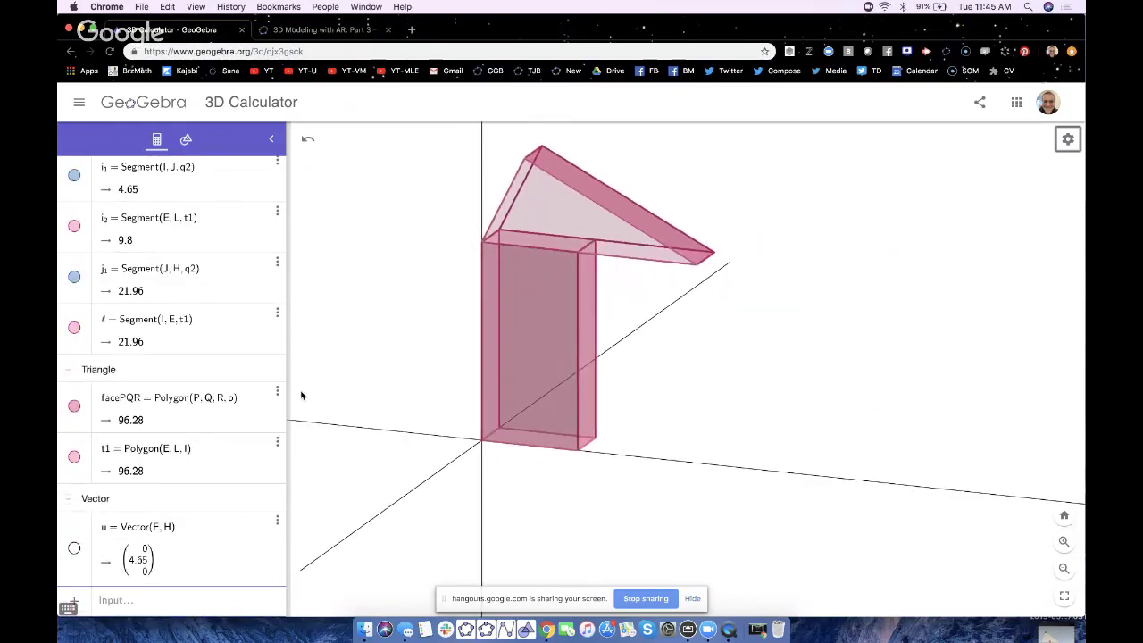
drag(469, 36, 750, 36)
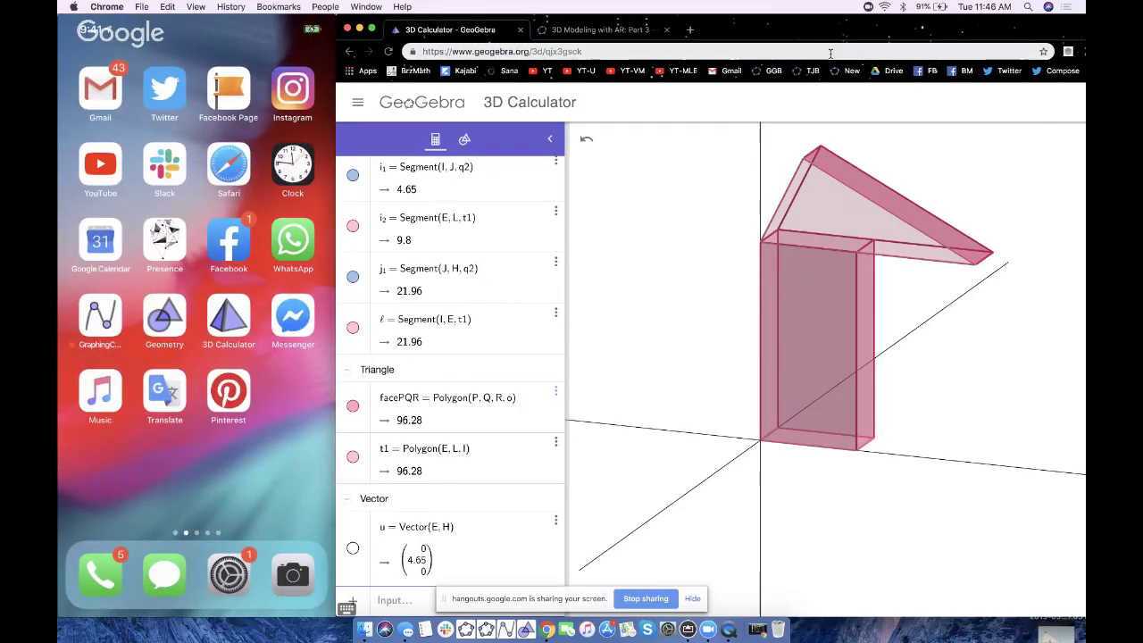
double_click(753, 15)
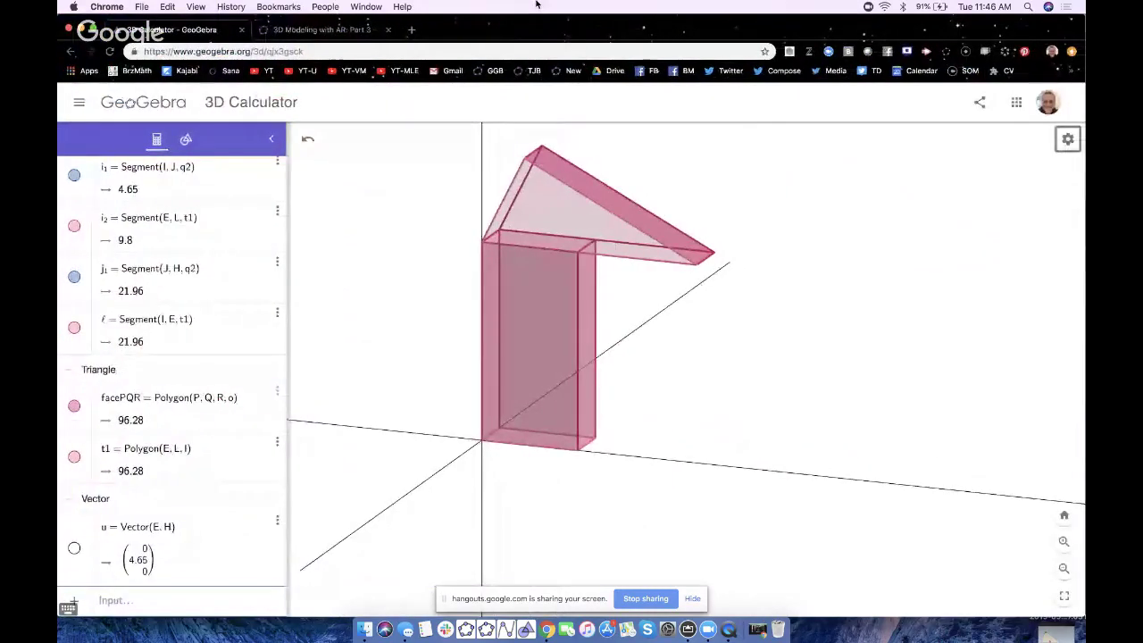
- Save the model as a Public material titled '3 block AR demo'
click(79, 104)
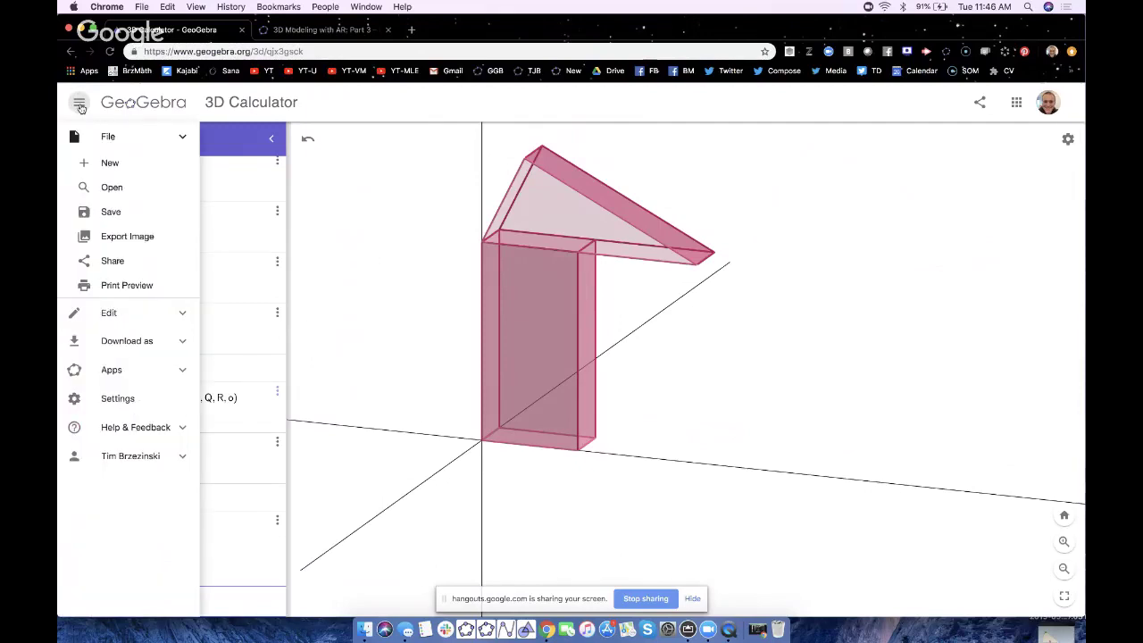
click(109, 211)
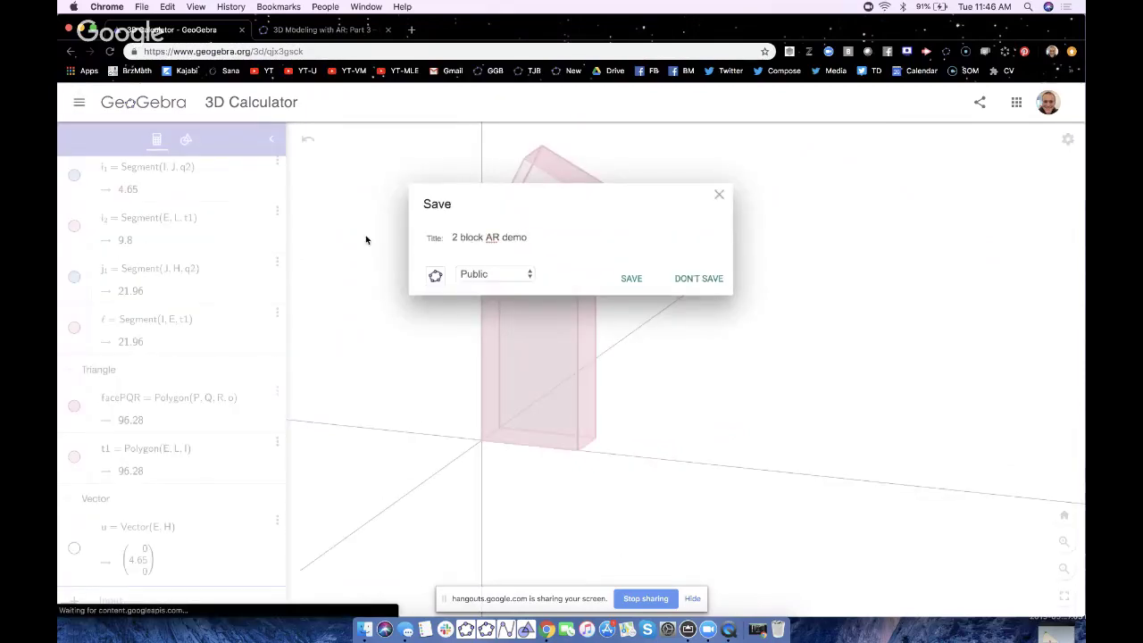
key(BackSpace)
text(3)
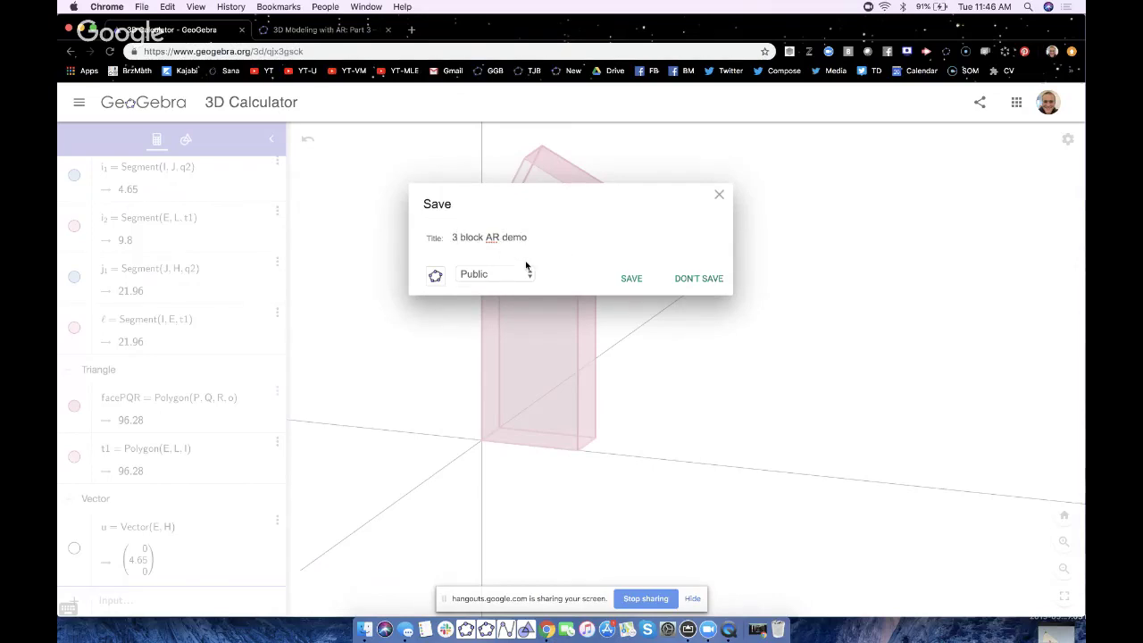
click(633, 279)
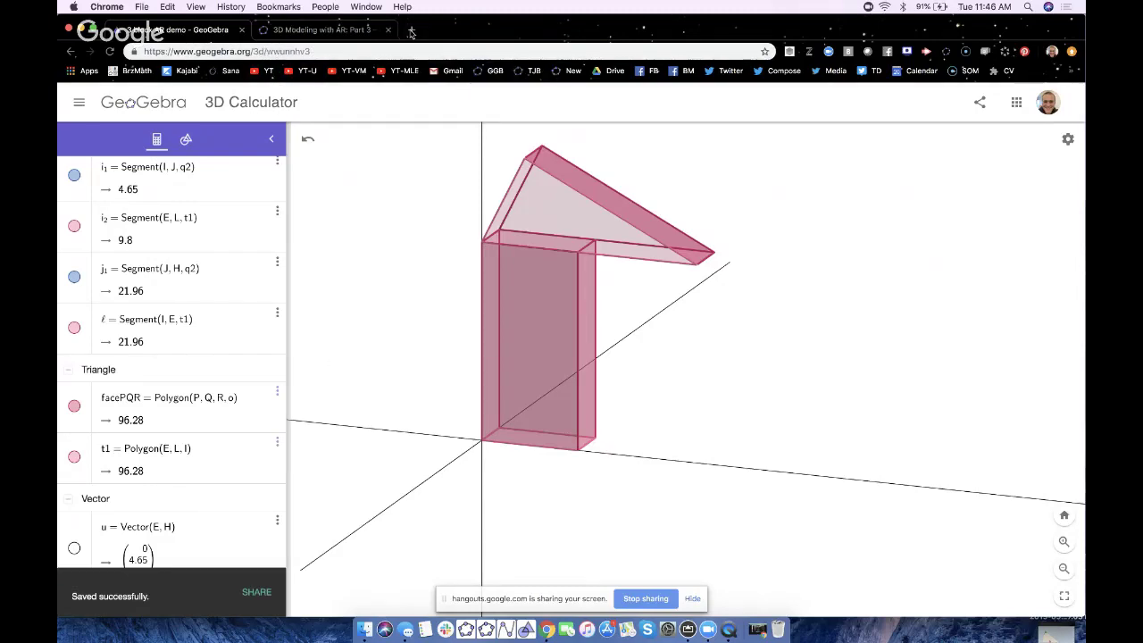
- In a new tab, open the published GeoGebra material and select its code in the address
click(411, 30)
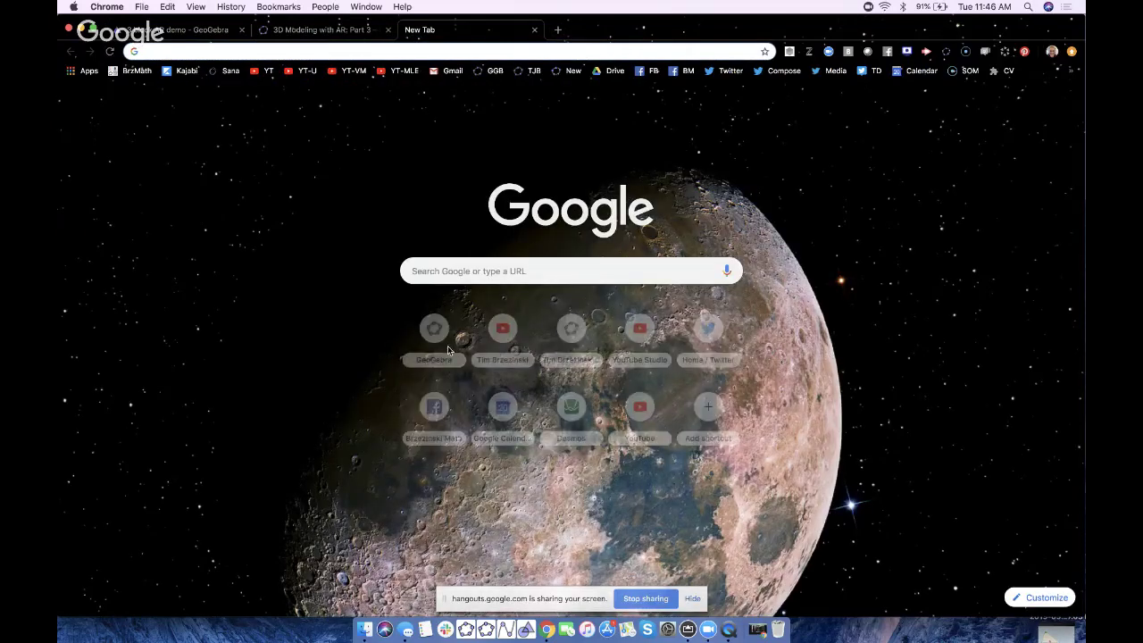
click(577, 340)
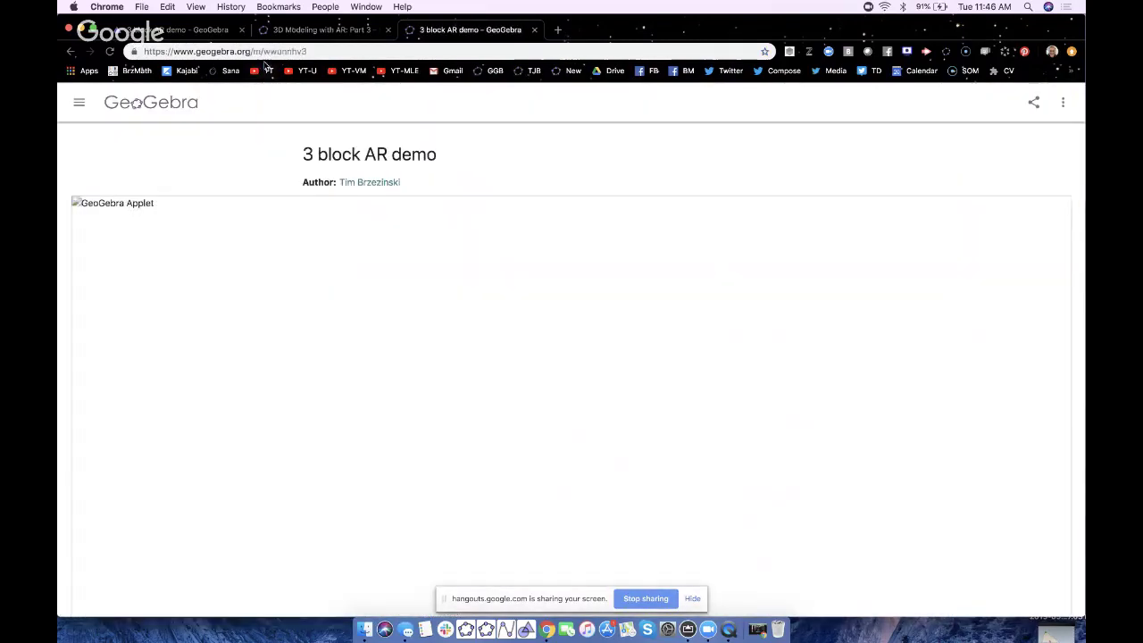
drag(279, 51, 298, 52)
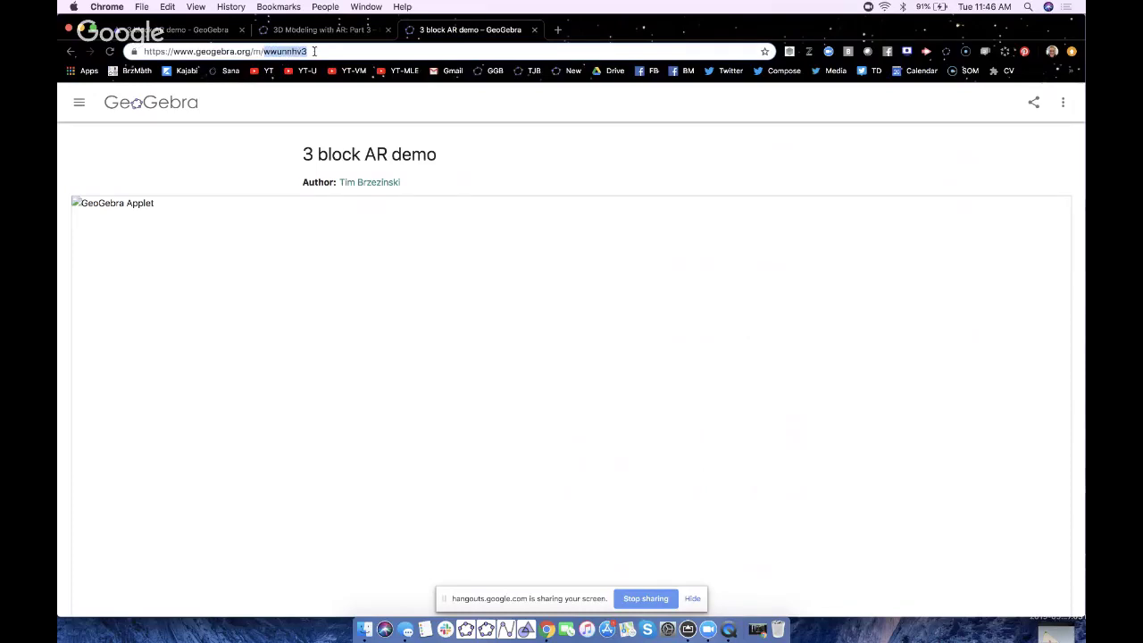
- Go to the Google Docs home page in another new tab
click(558, 31)
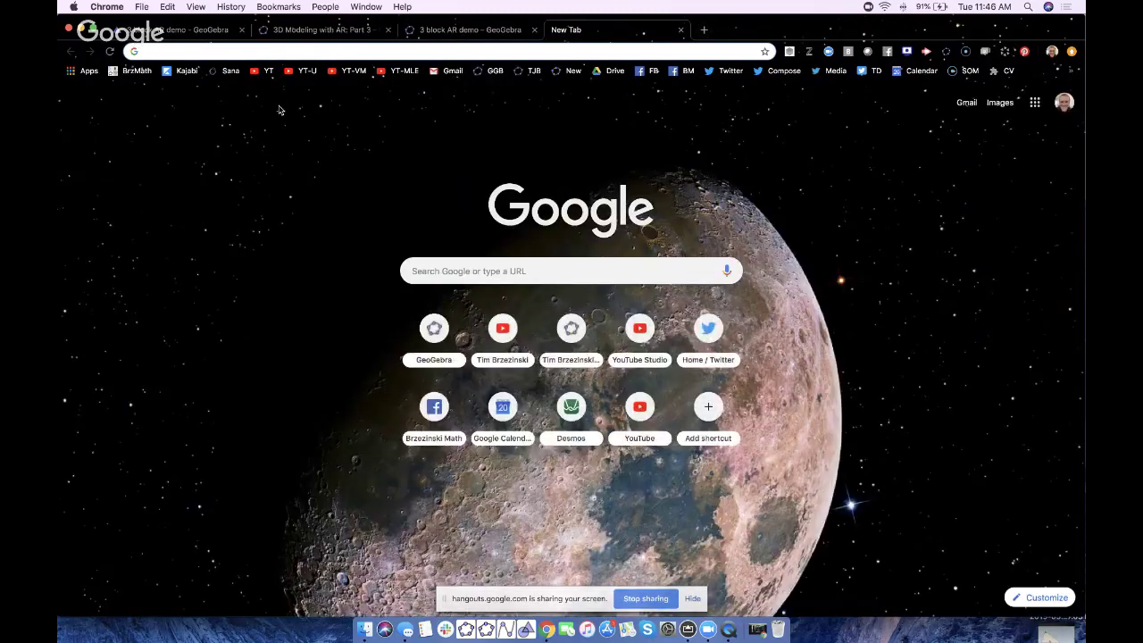
text(docs.google.com)
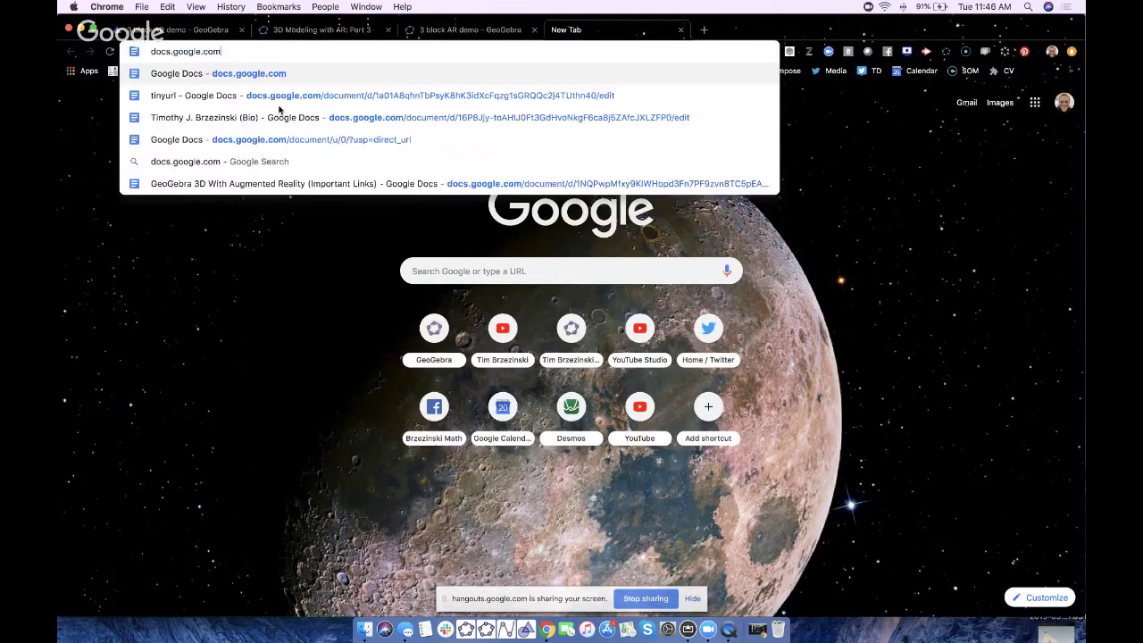
key(Return)
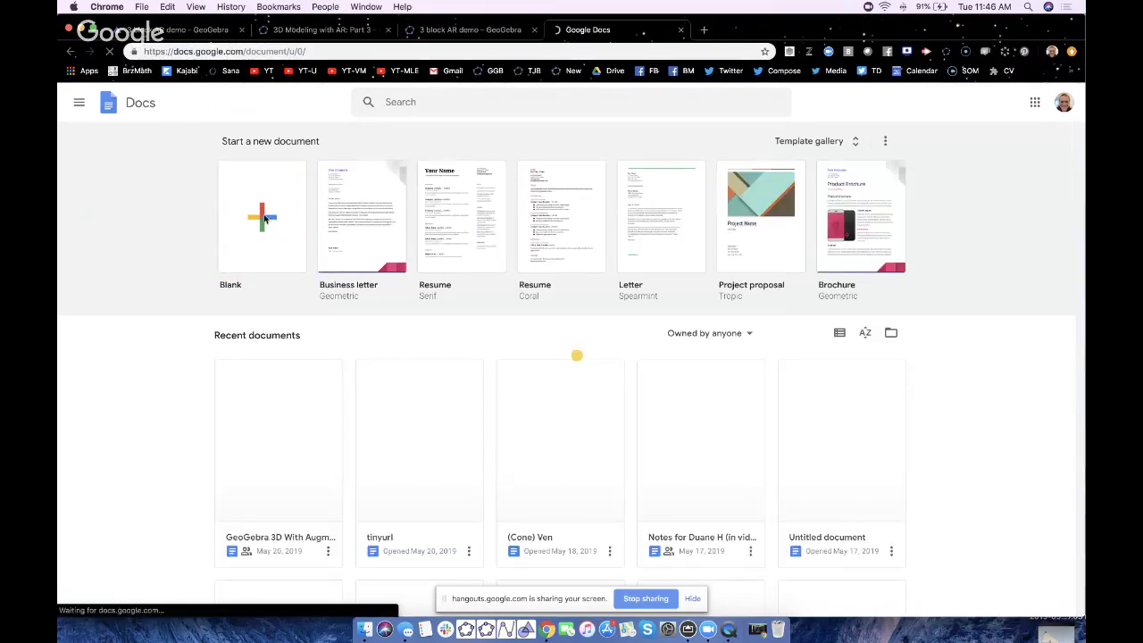
click(262, 221)
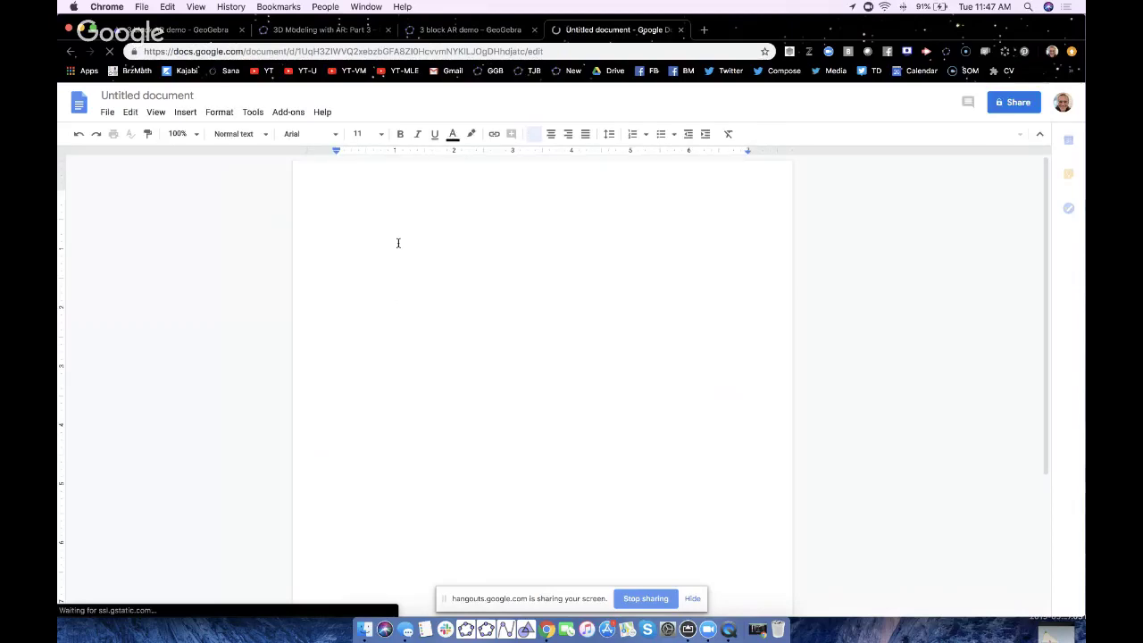
text(wwunnhv3)
key(super+a)
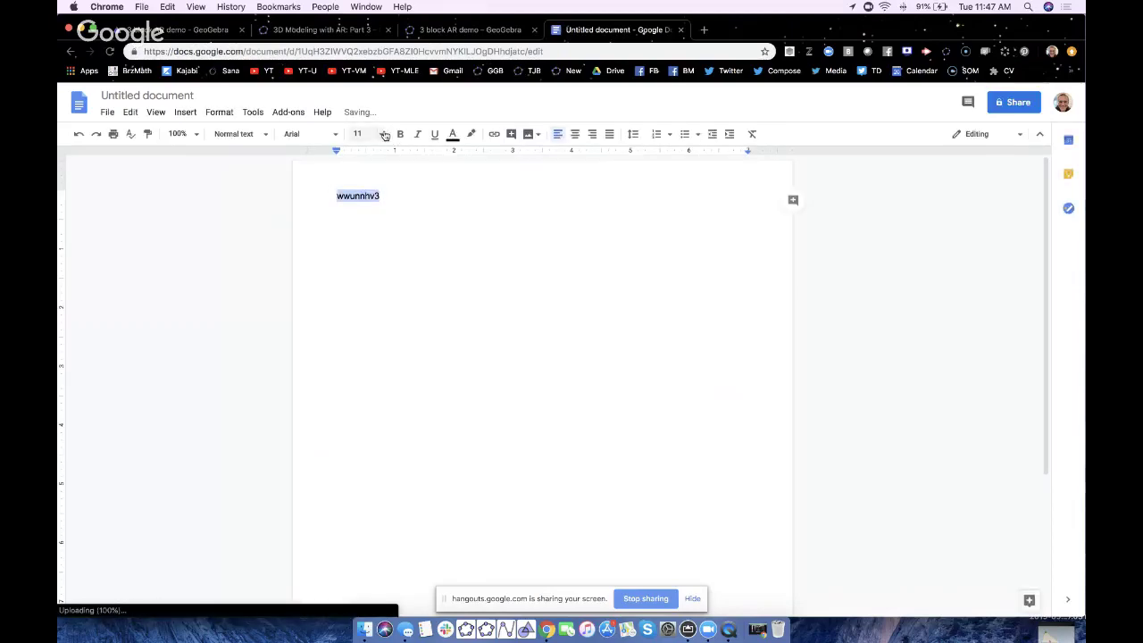
click(385, 135)
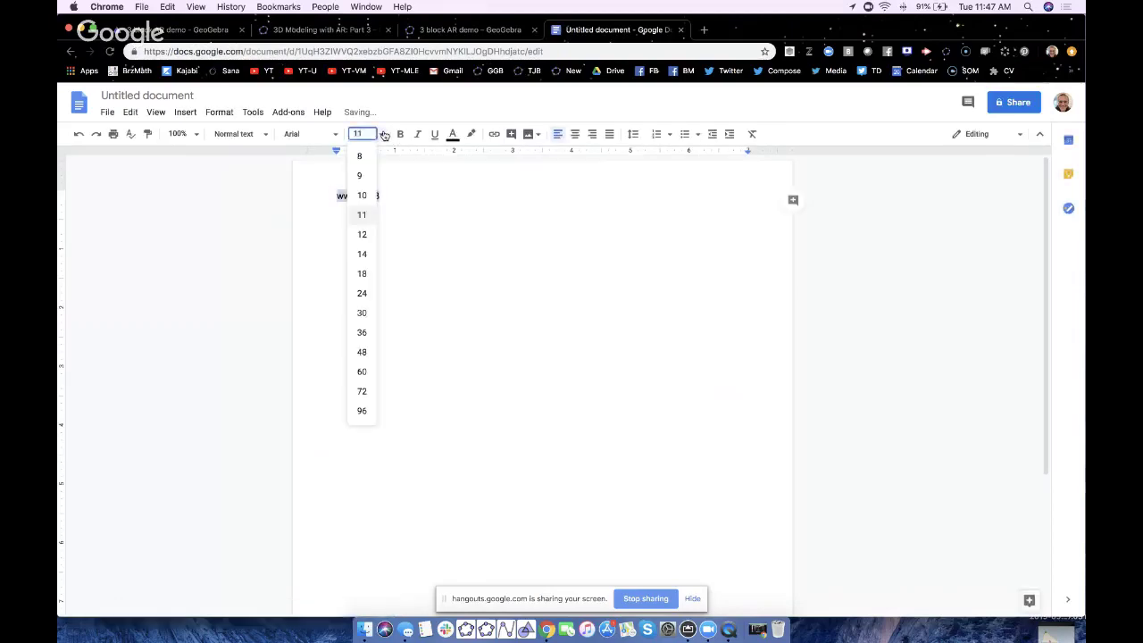
click(361, 389)
click(467, 337)
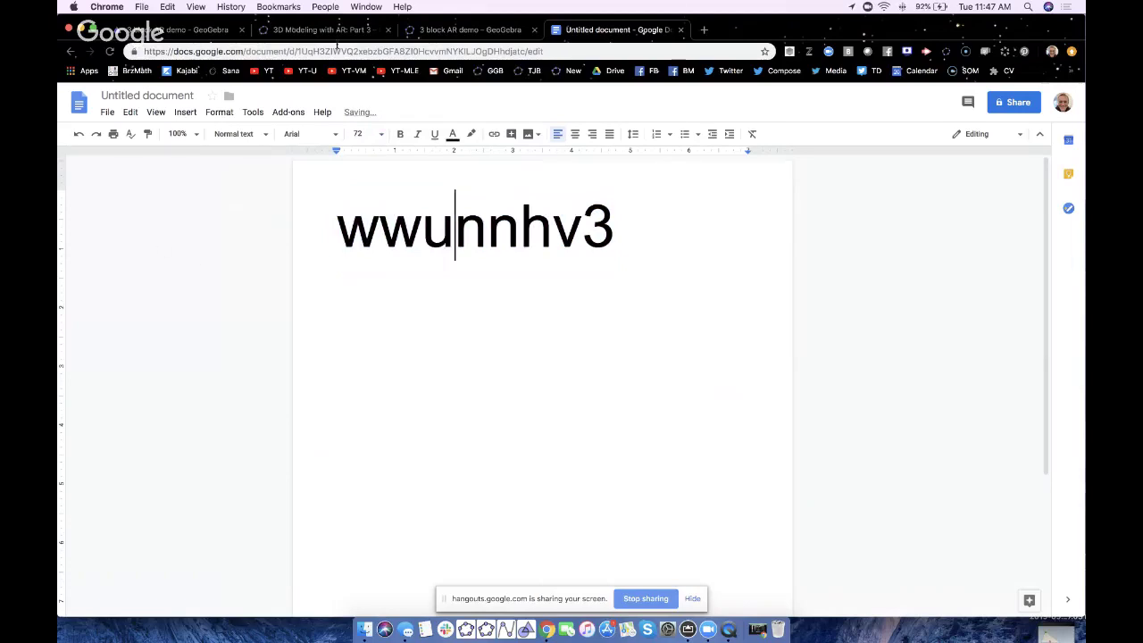
drag(607, 29, 379, 8)
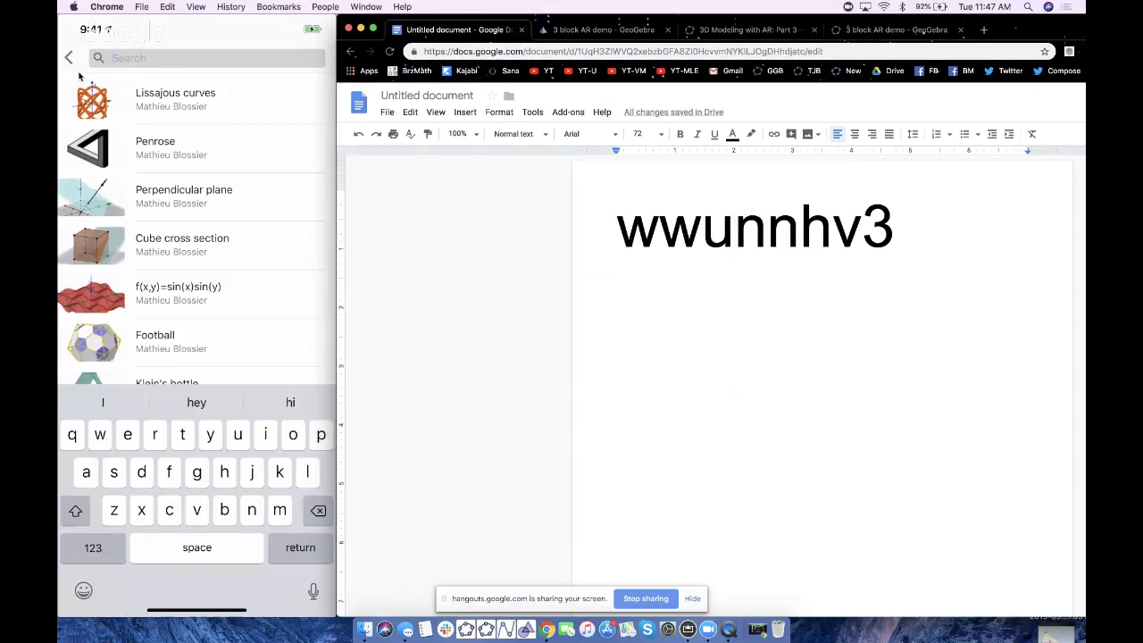
- Search the app for code wwunnhv3 and open the '3 block AR demo' result
text(we)
text(ui)
key(BackSpace)
text(n)
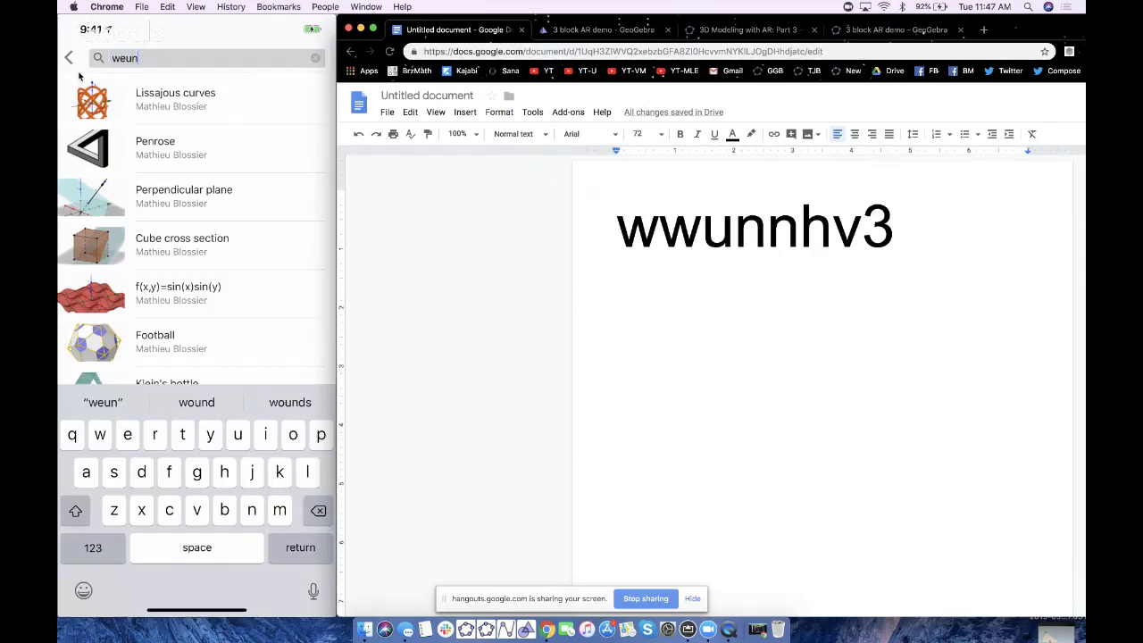
key(BackSpace)
key(BackSpace)
key(BackSpace)
text(ww)
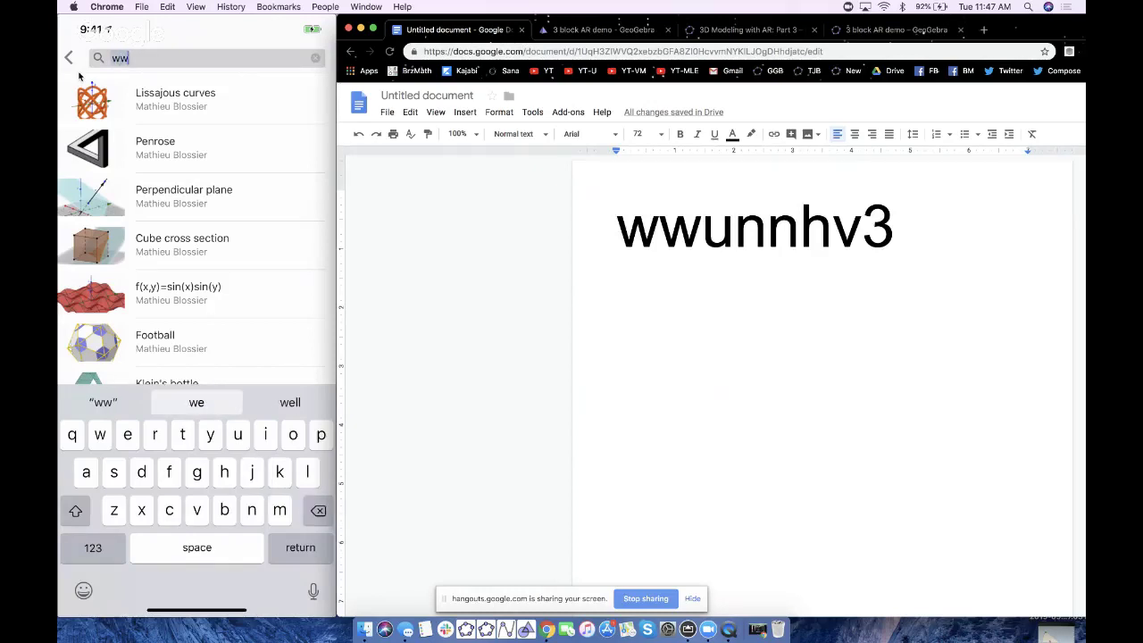
text(un)
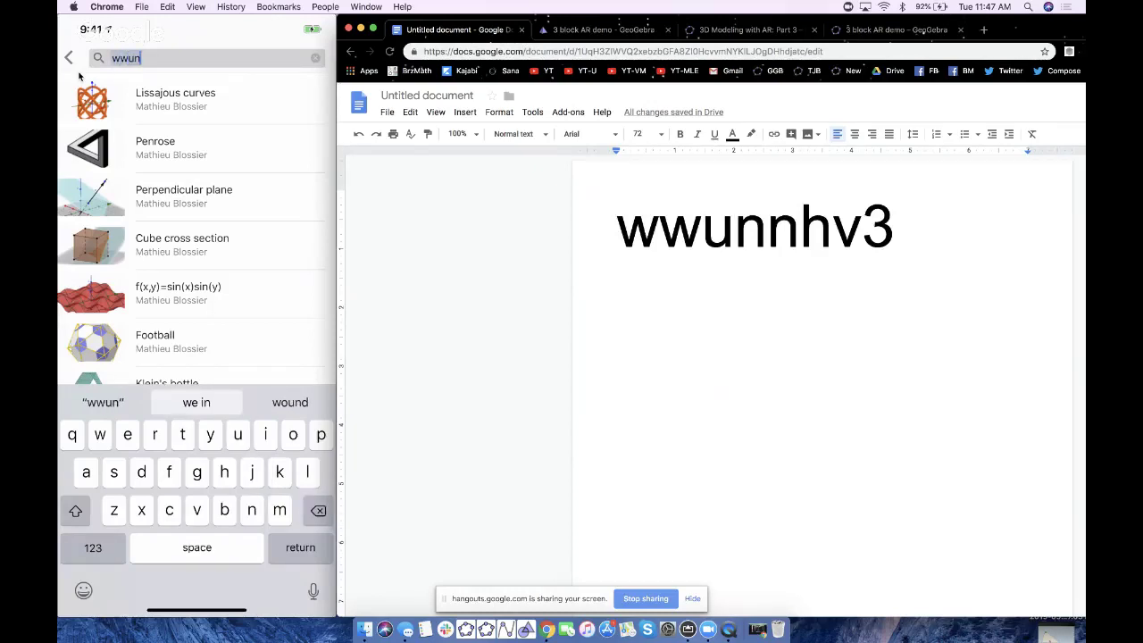
text(n)
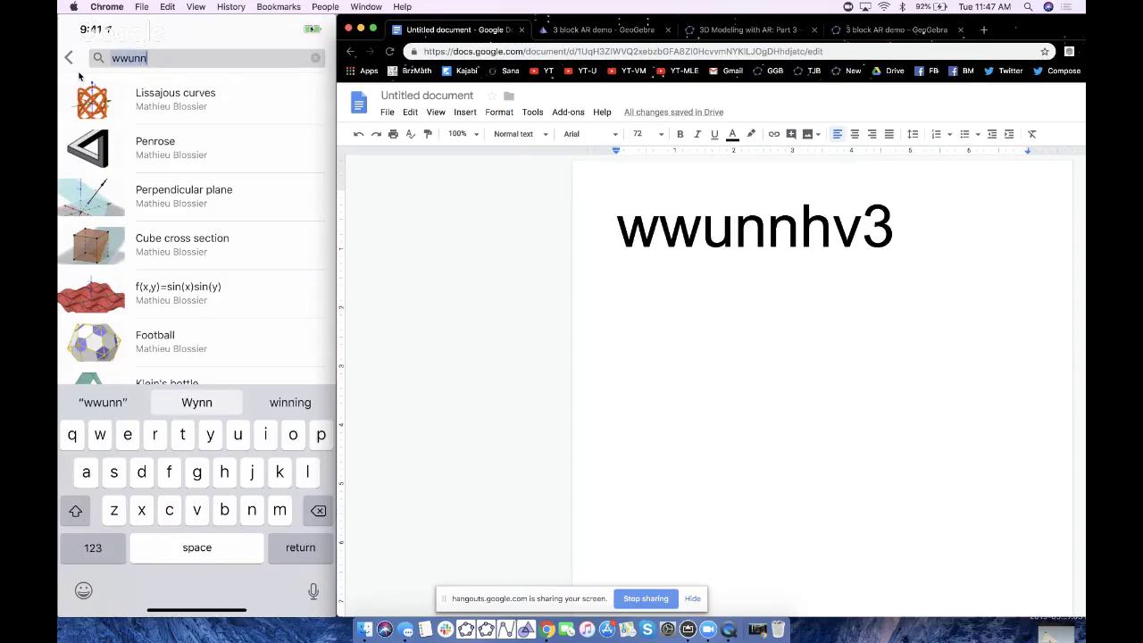
text(hv3)
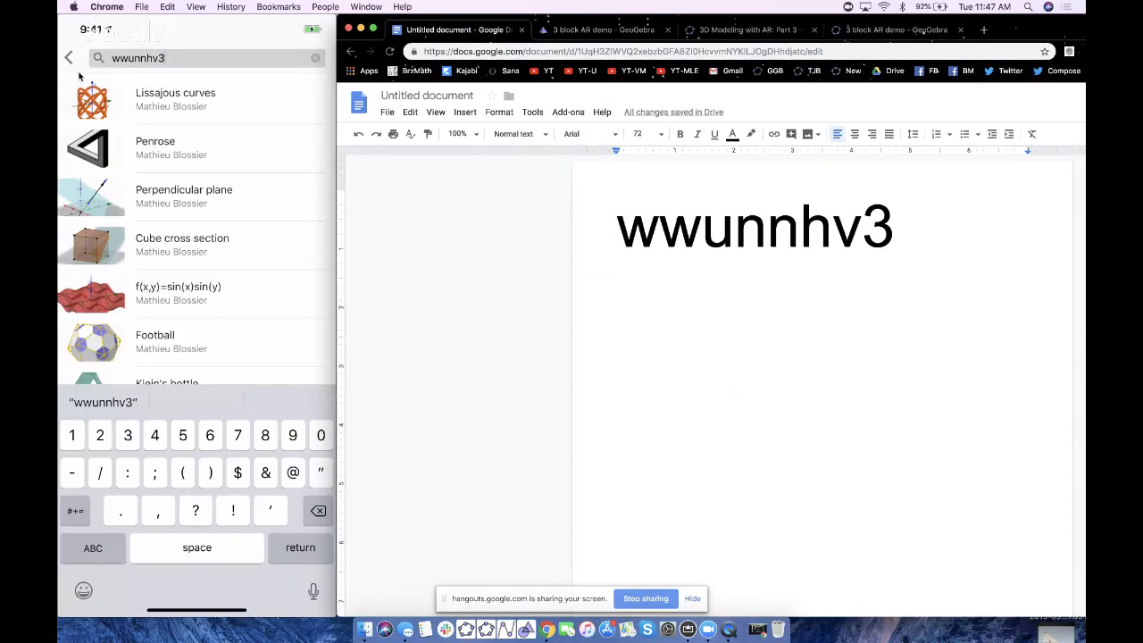
key(Return)
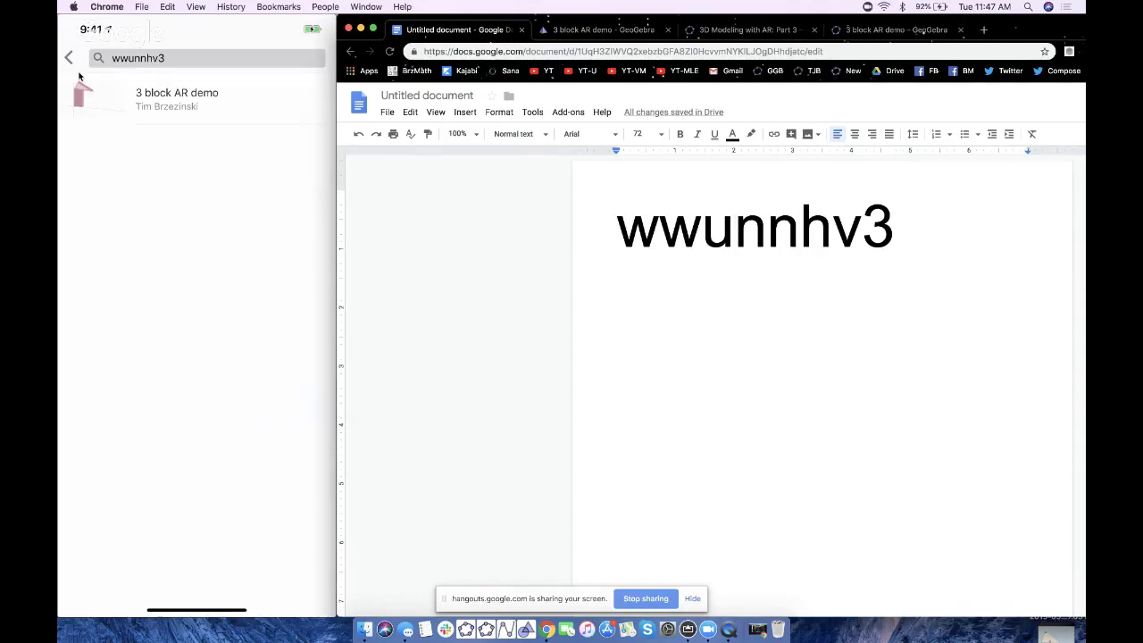
click(79, 77)
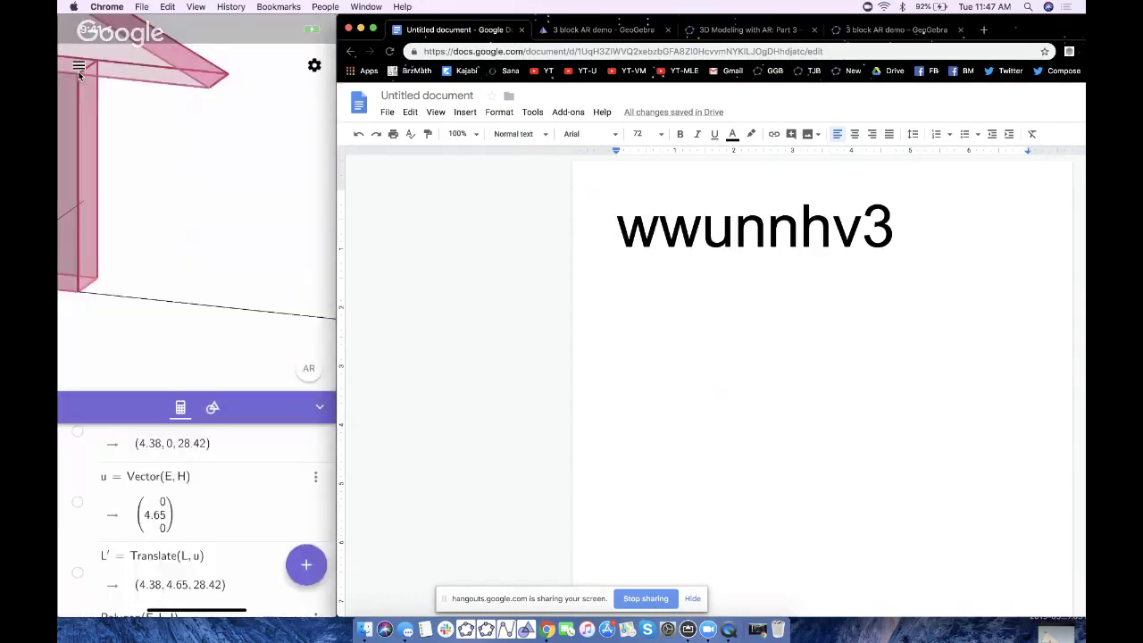